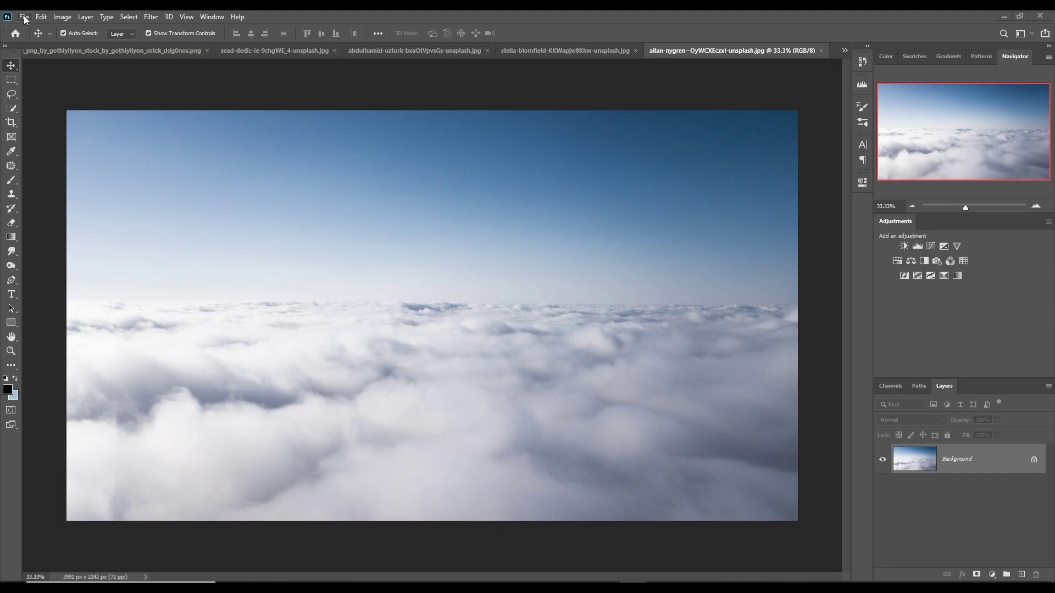
- Create a blank white 3840 × 2160 document from the recent preset
click(24, 17)
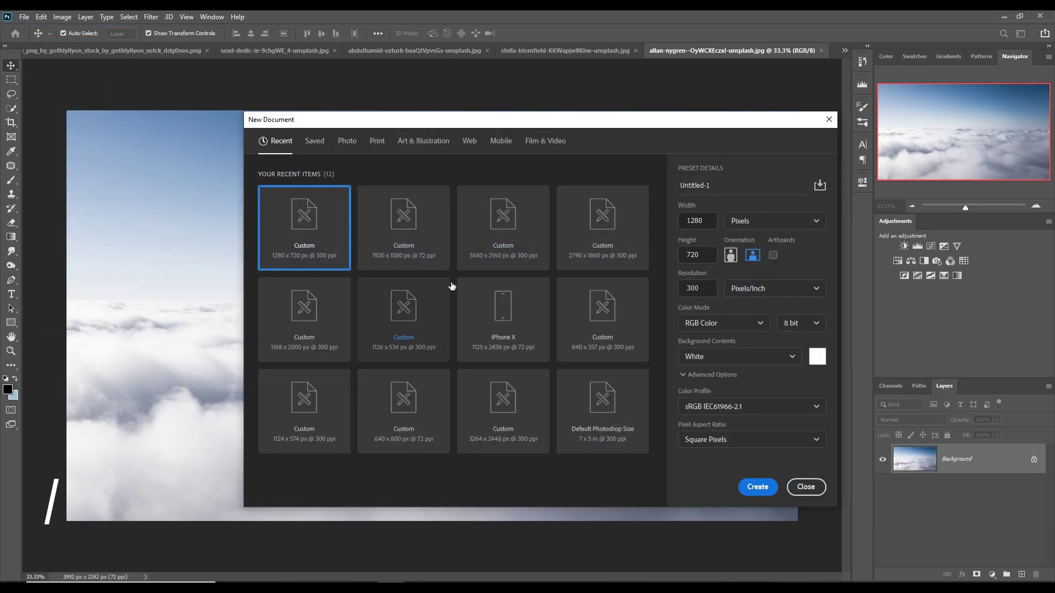
click(529, 249)
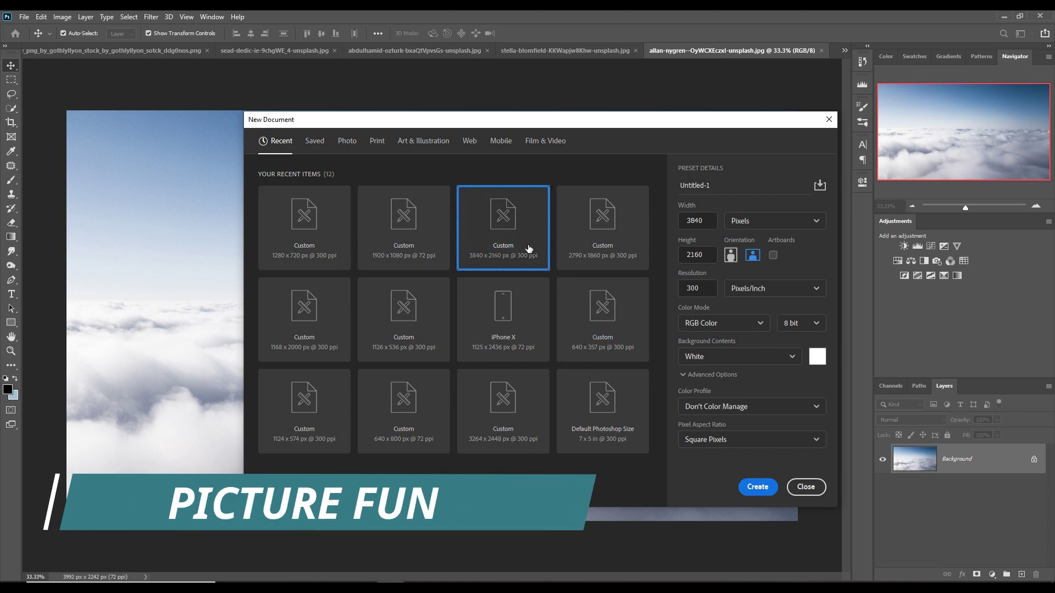
click(758, 487)
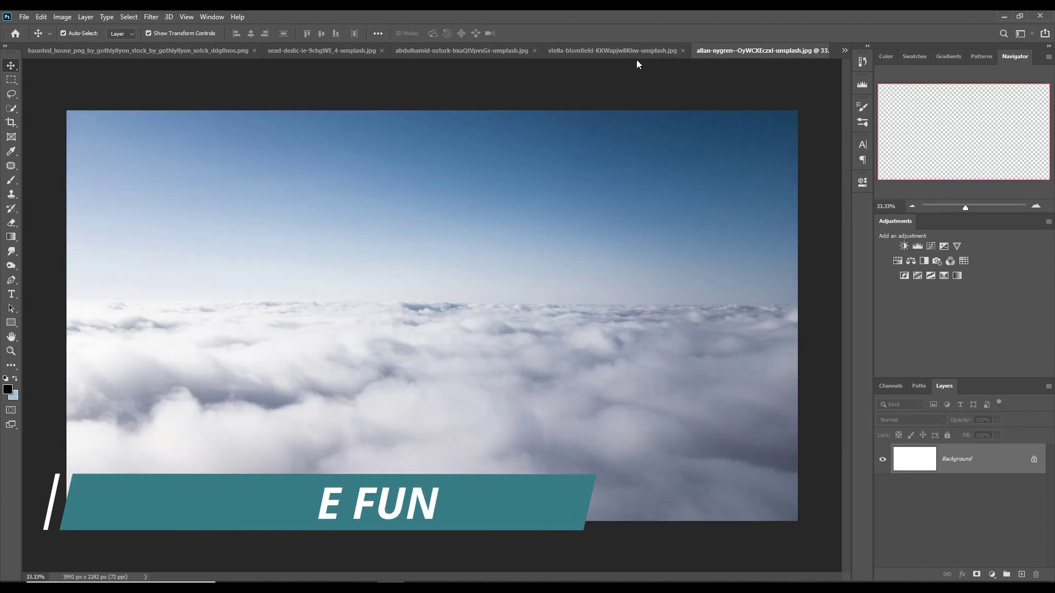
- Select the lower cloud area of the sky photo and drag it into Untitled-1
click(9, 81)
drag(67, 273, 817, 511)
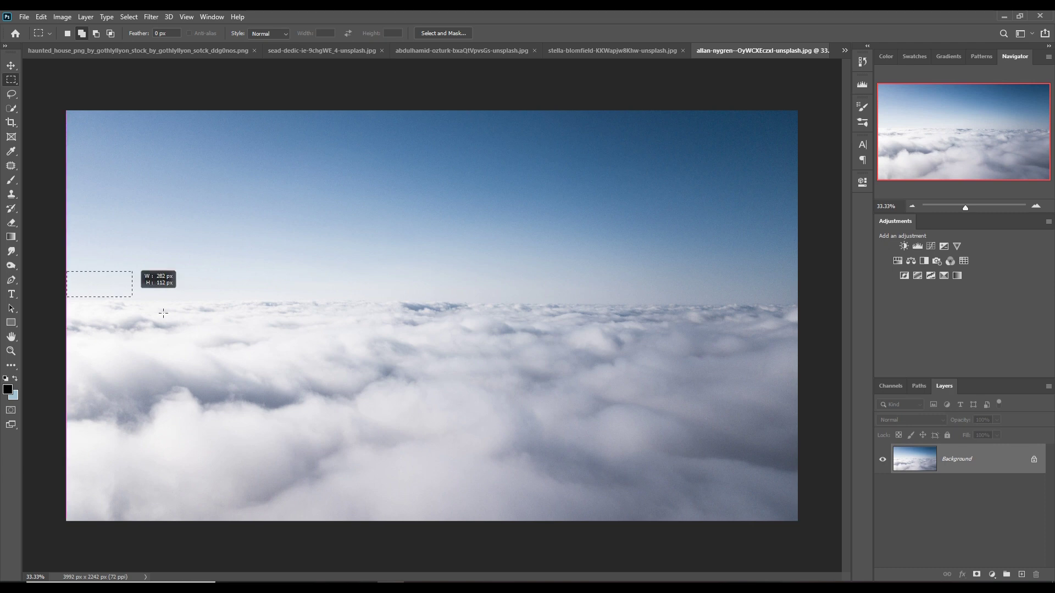
key(v)
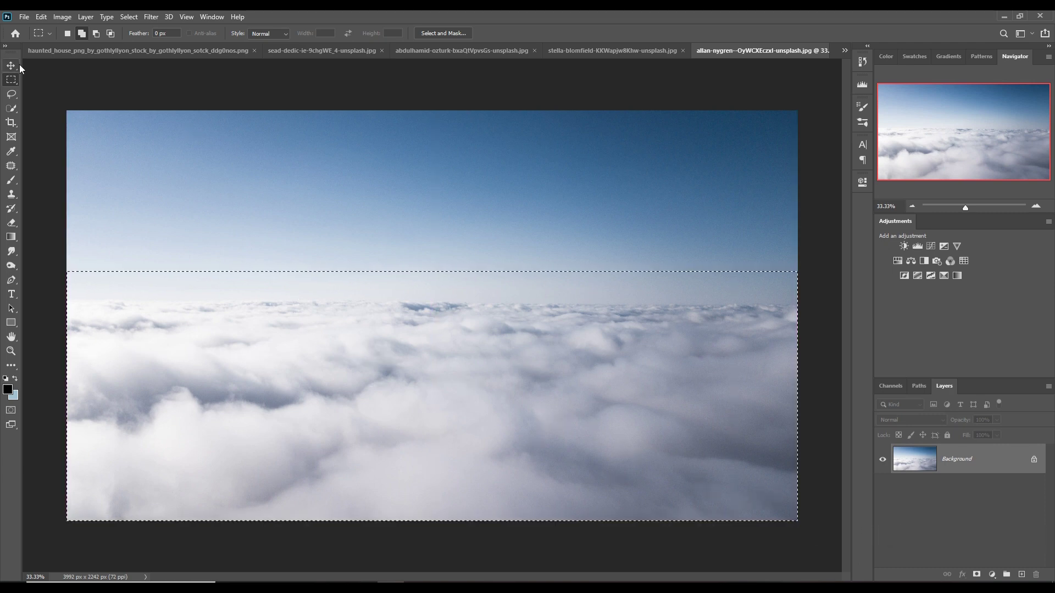
drag(743, 54, 743, 84)
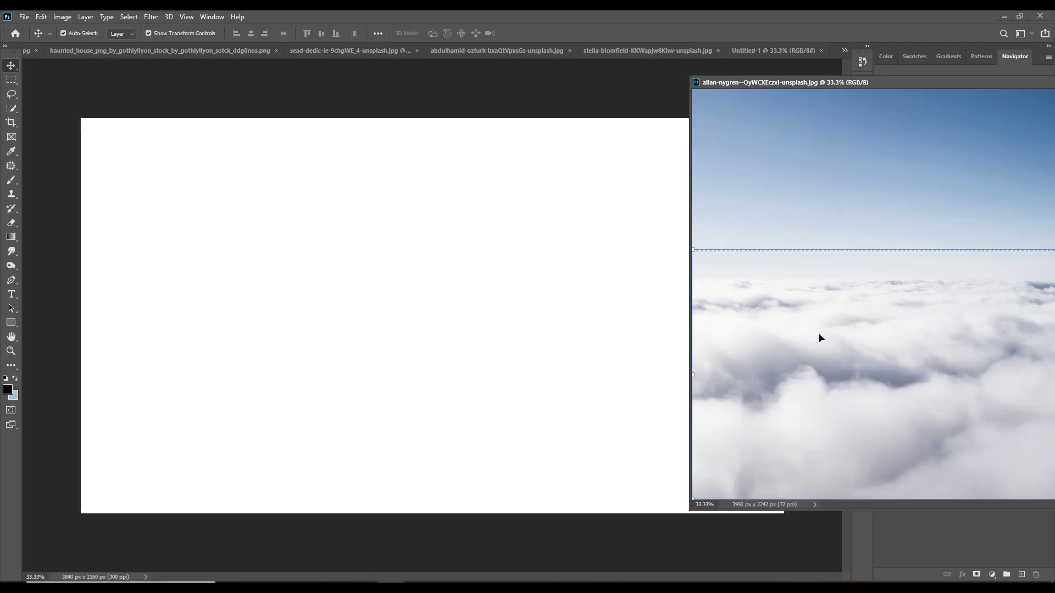
drag(820, 337, 495, 338)
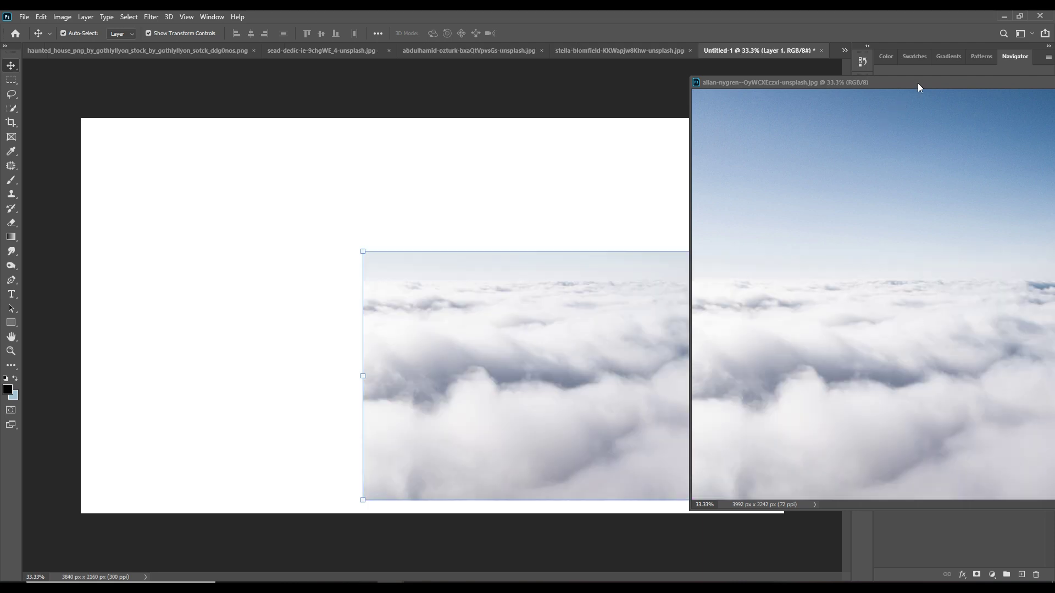
drag(917, 83, 407, 226)
click(864, 225)
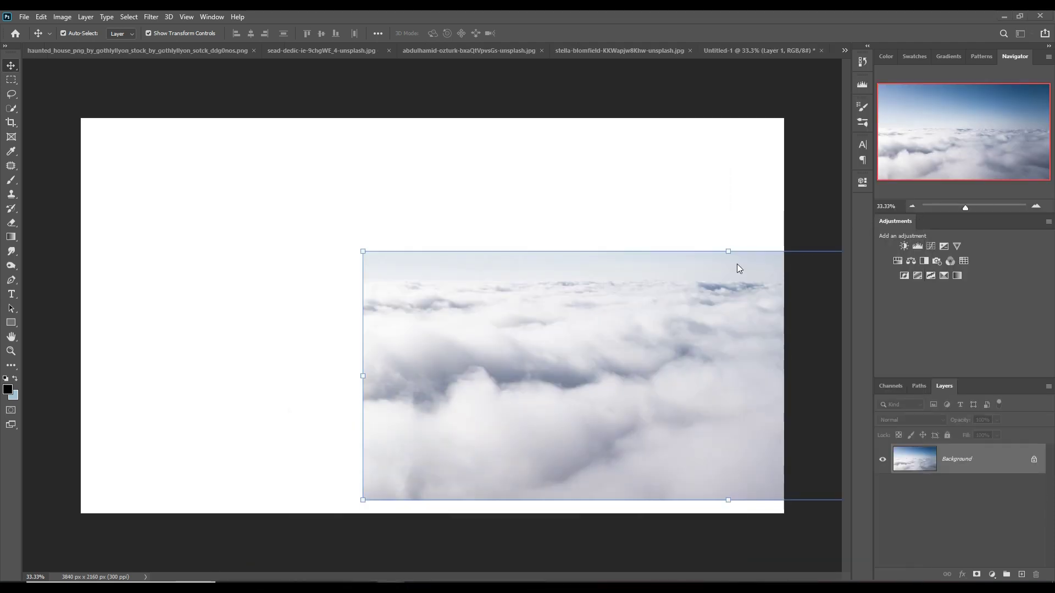
- Stretch and align the cloud layer to span the canvas width across the lower part
drag(736, 268, 454, 277)
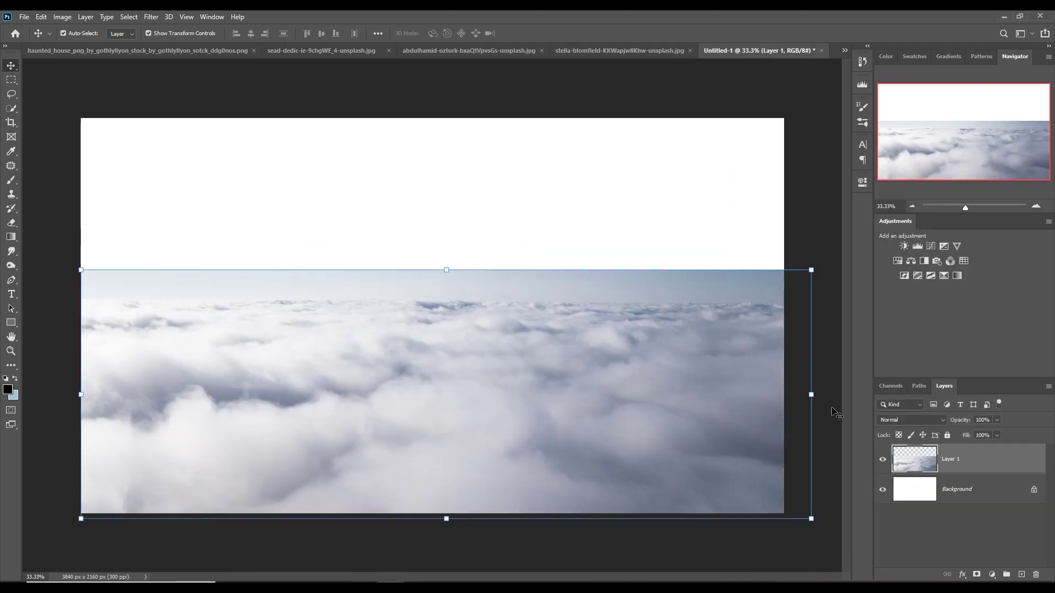
drag(532, 394, 518, 450)
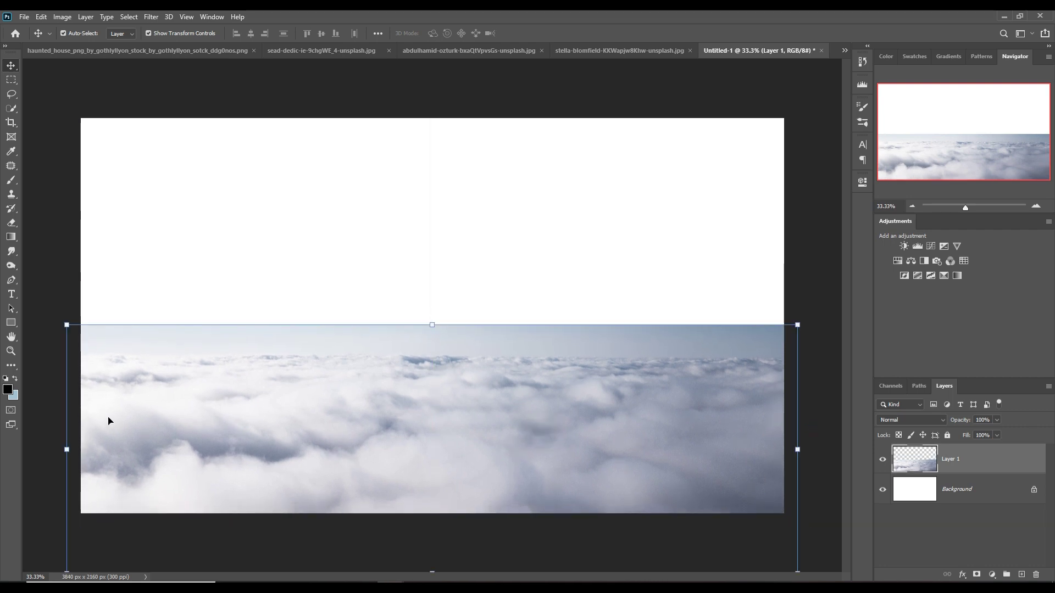
drag(441, 326, 438, 292)
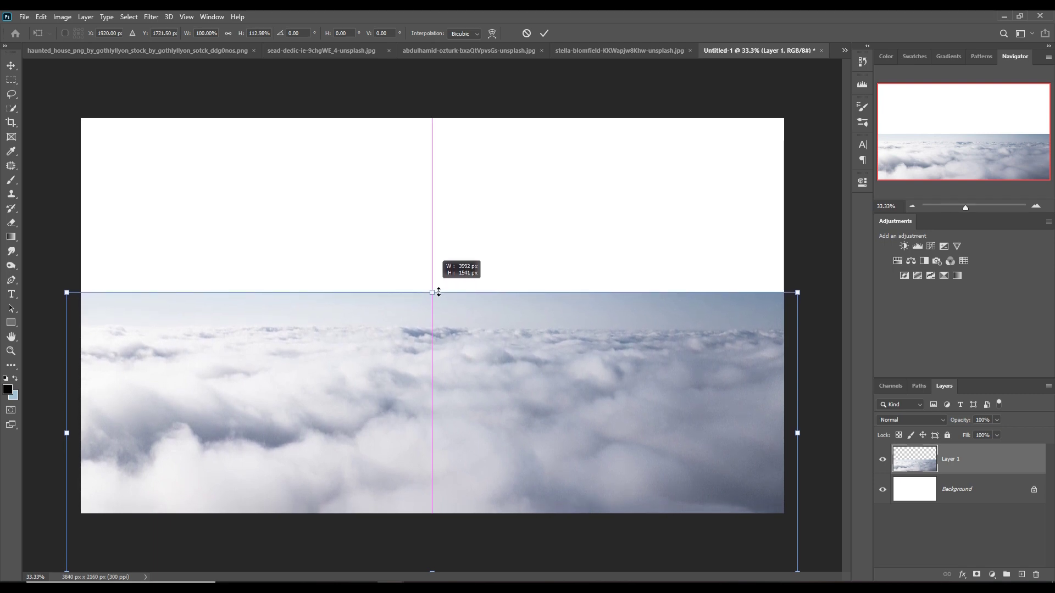
click(544, 33)
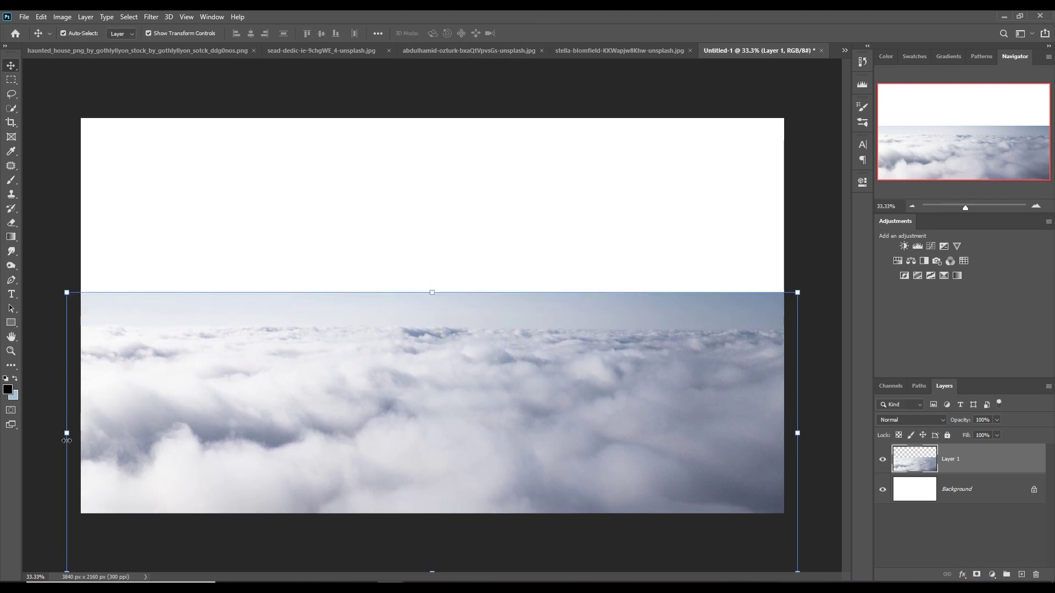
drag(66, 440, 81, 440)
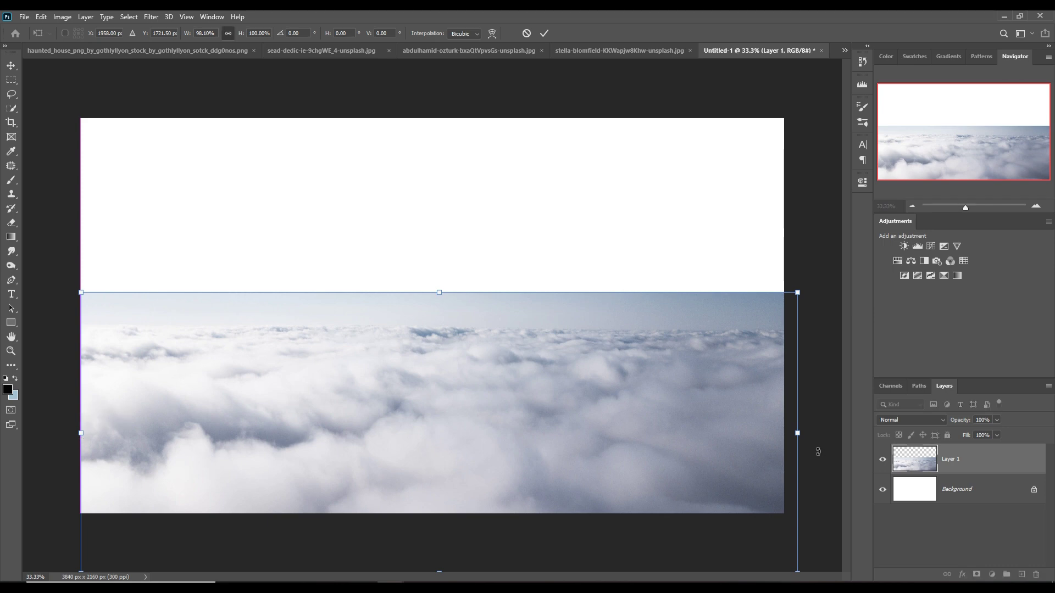
drag(808, 443, 794, 443)
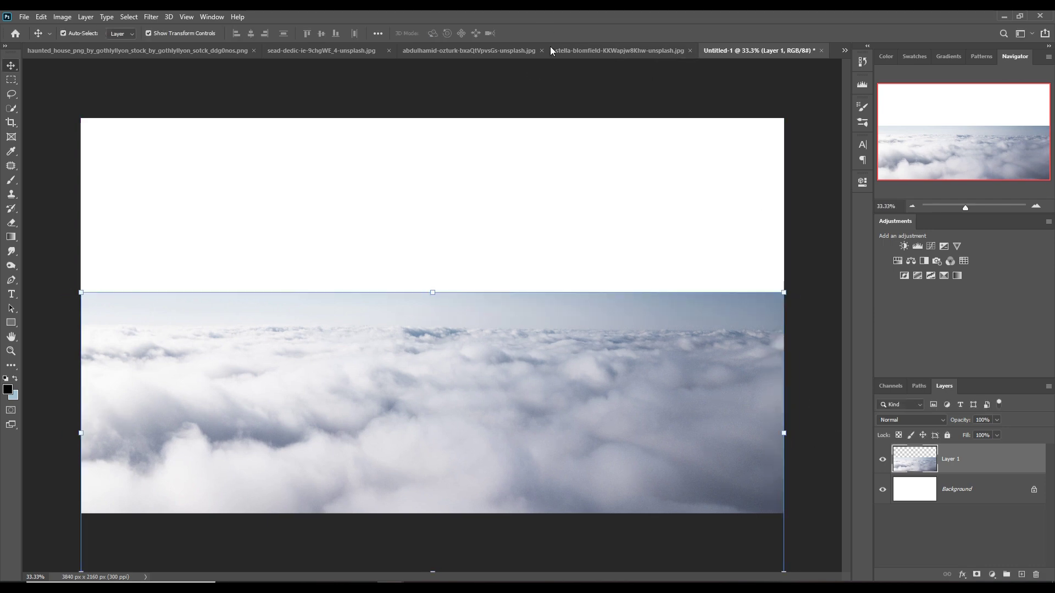
- Select the beach photo's sunset sky and drag it into Untitled-1
click(596, 50)
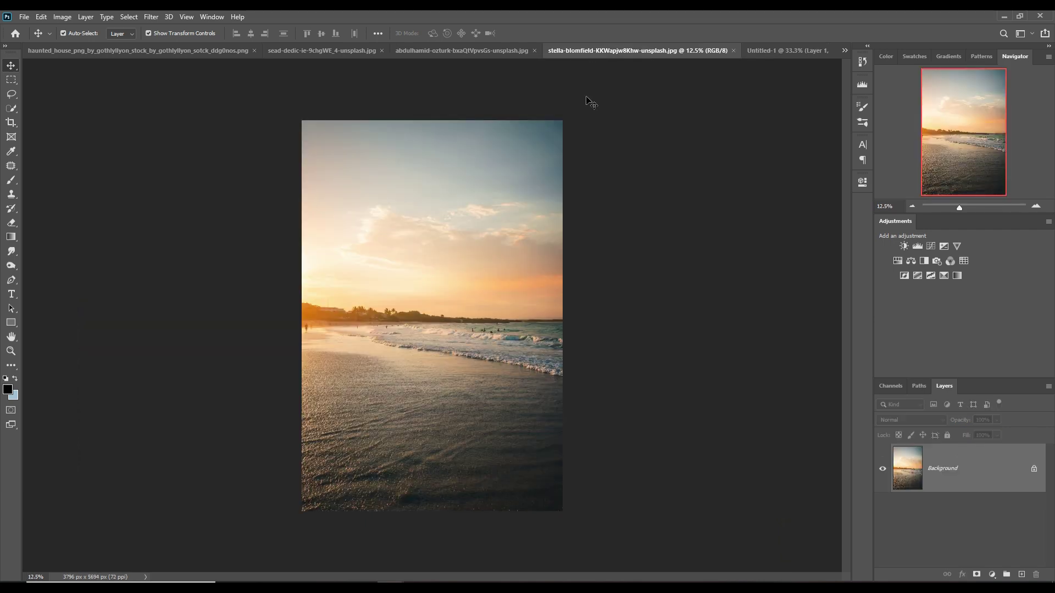
click(14, 84)
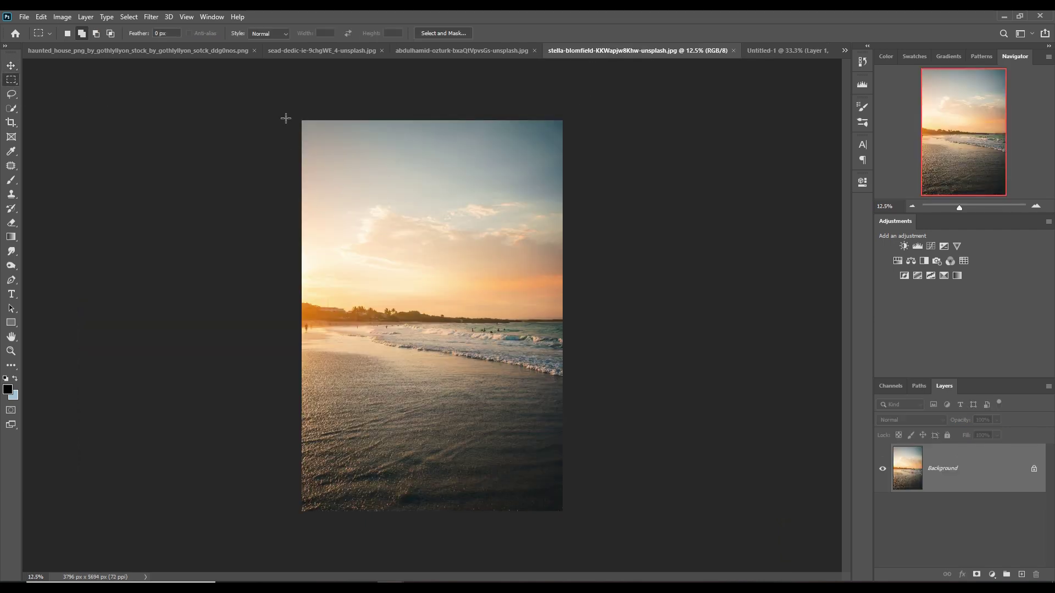
drag(302, 120, 579, 229)
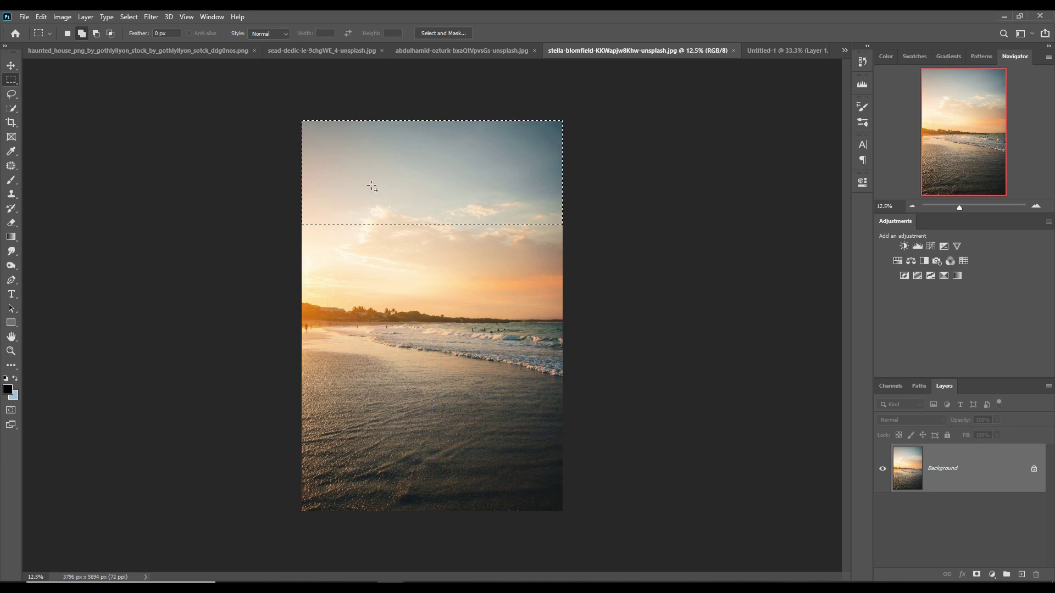
click(11, 65)
drag(637, 50, 648, 104)
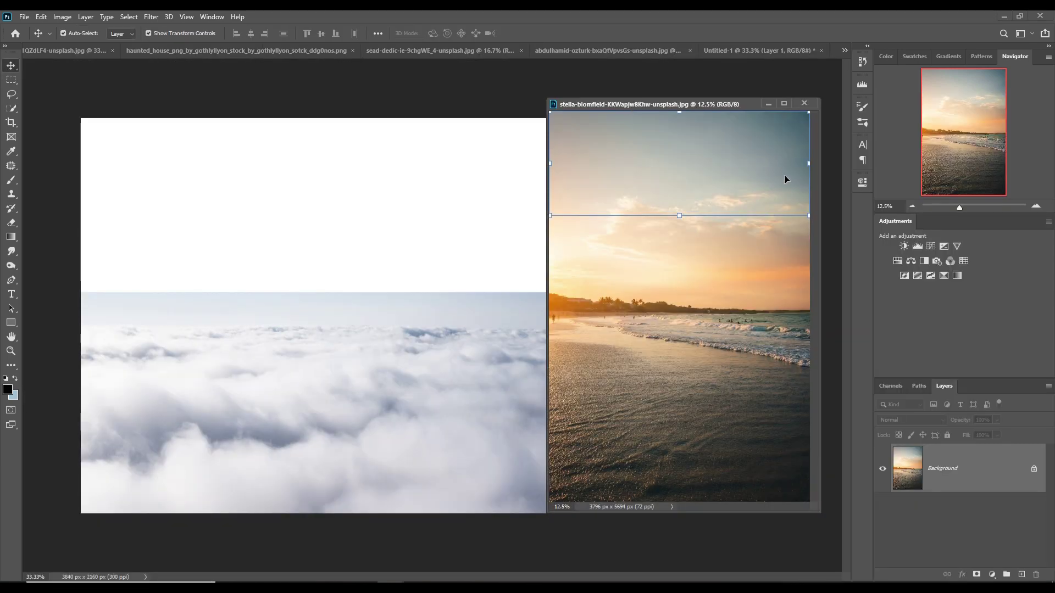
drag(783, 174, 344, 176)
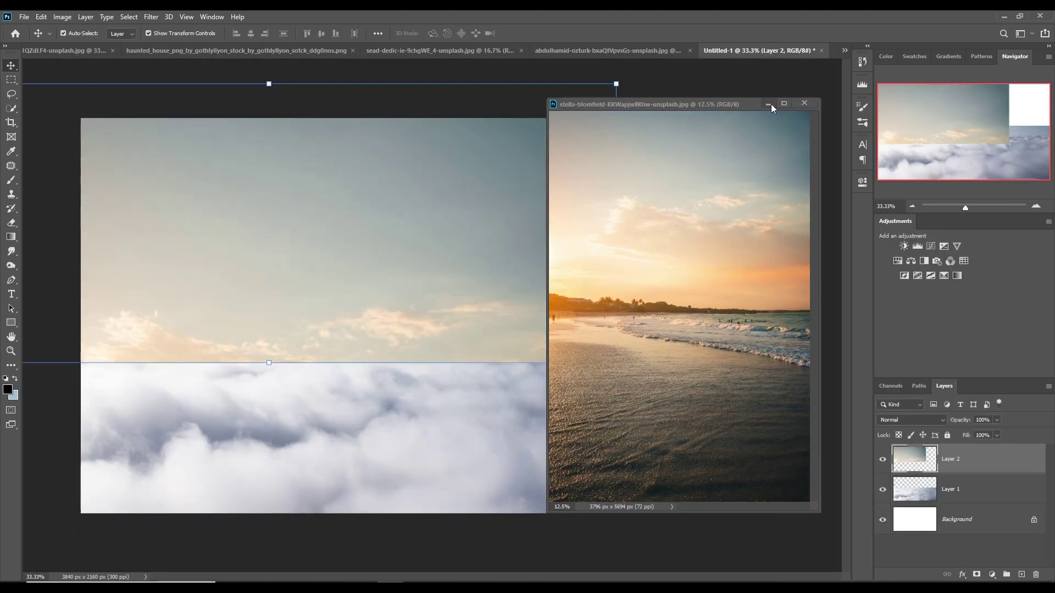
click(335, 120)
- Scale the sky to fill the canvas top and move its layer beneath the clouds
drag(350, 85, 269, 198)
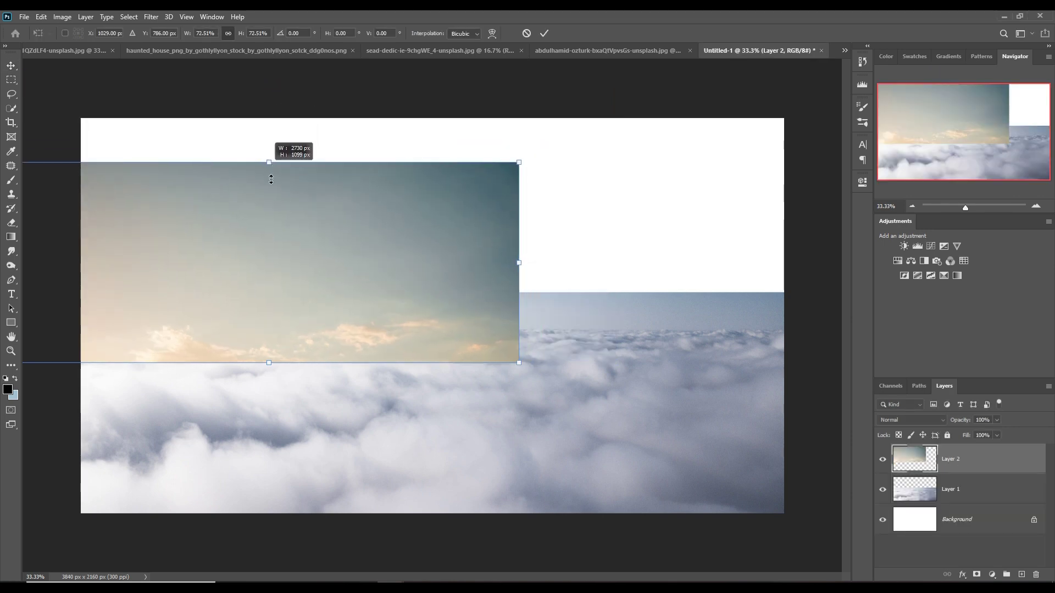
drag(224, 235, 237, 157)
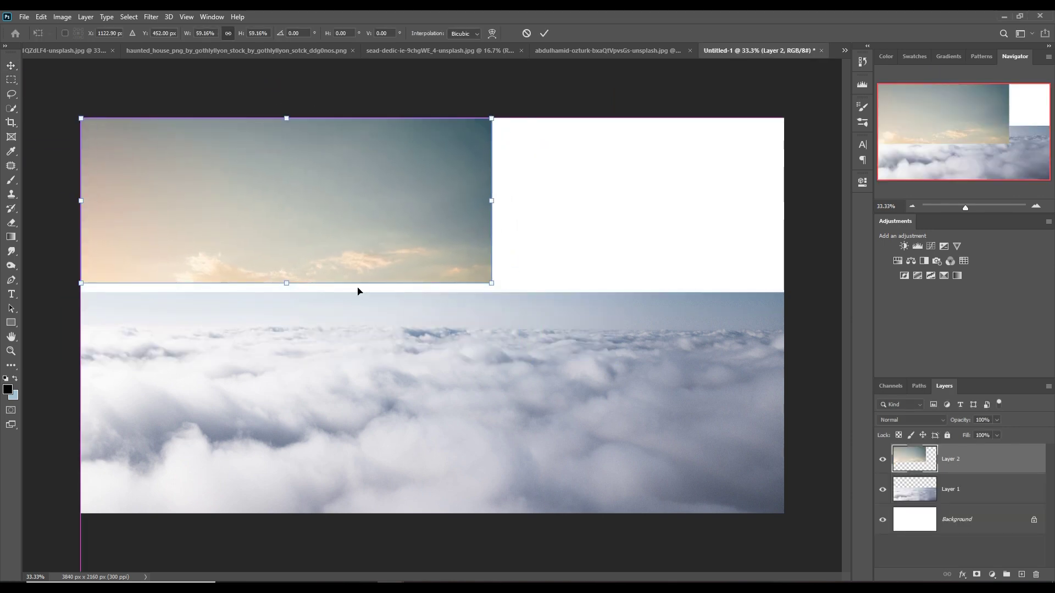
drag(491, 283, 790, 321)
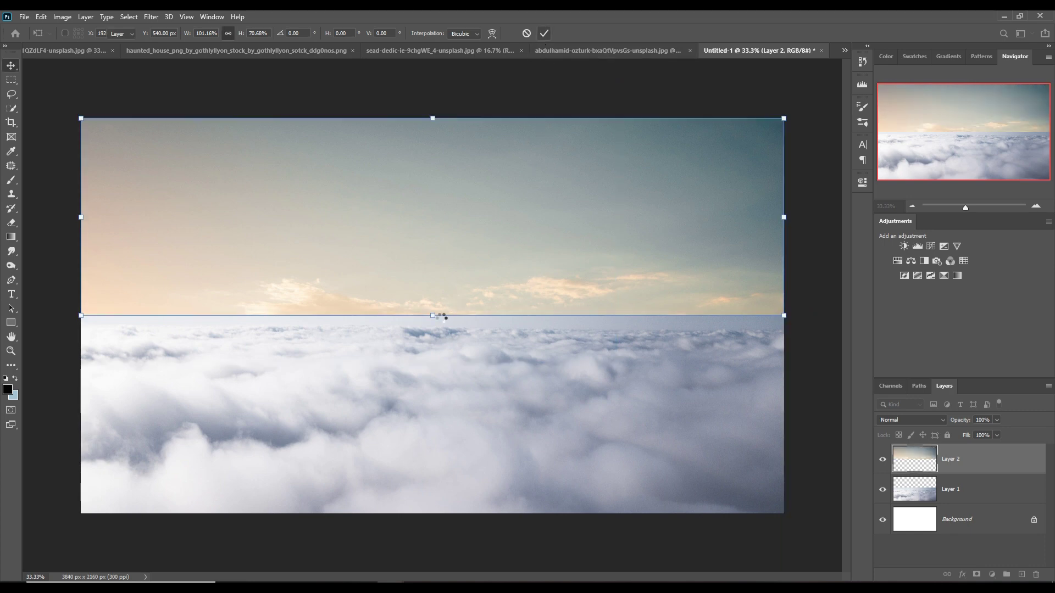
drag(438, 320, 438, 334)
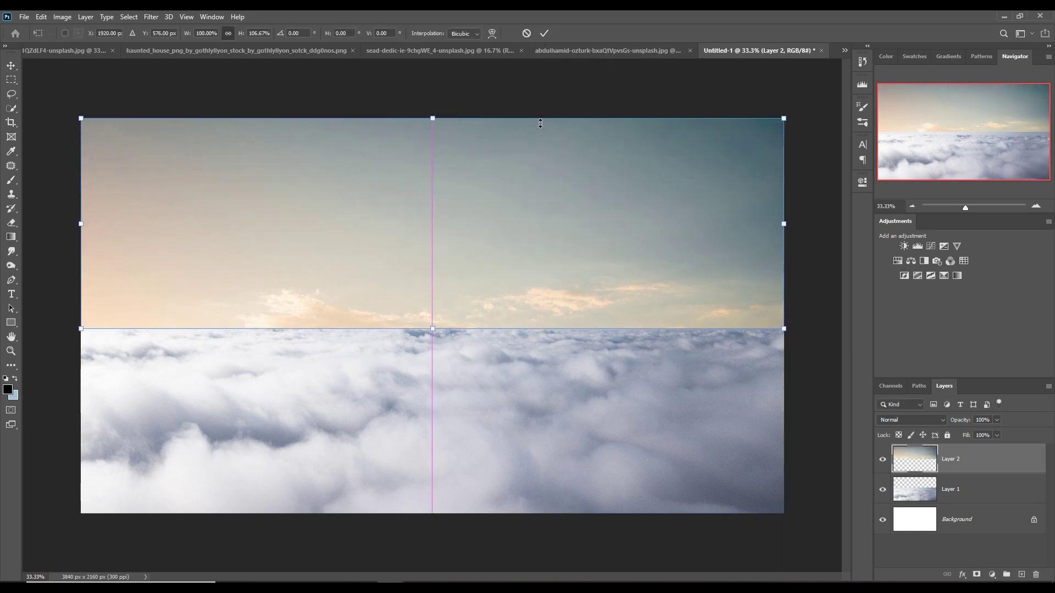
key(Return)
drag(989, 470, 988, 508)
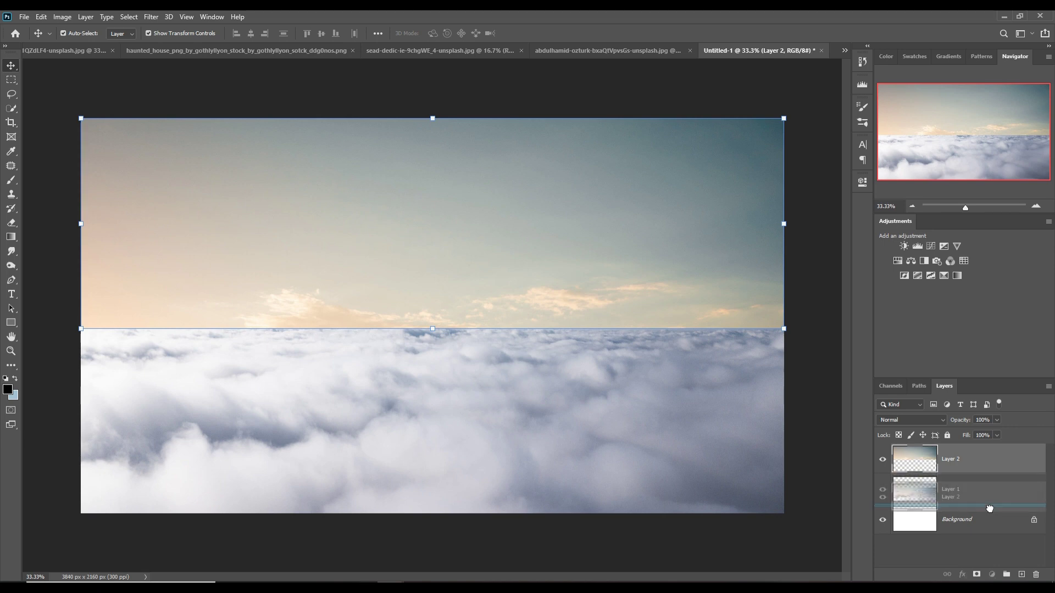
click(483, 308)
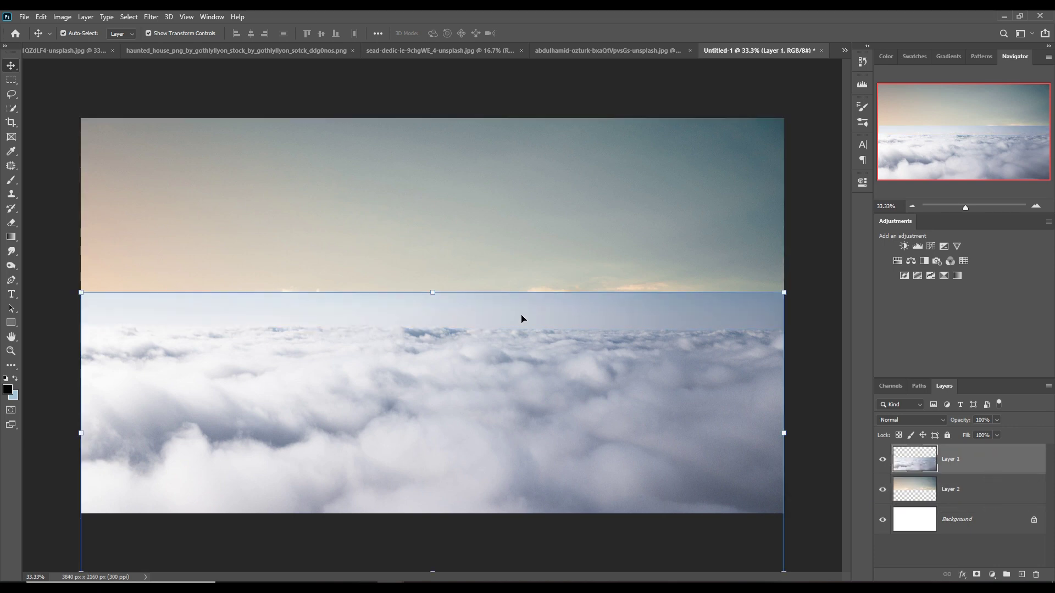
- Add a mask to the cloud layer and brush to soften the sky–cloud seam
click(976, 575)
click(10, 183)
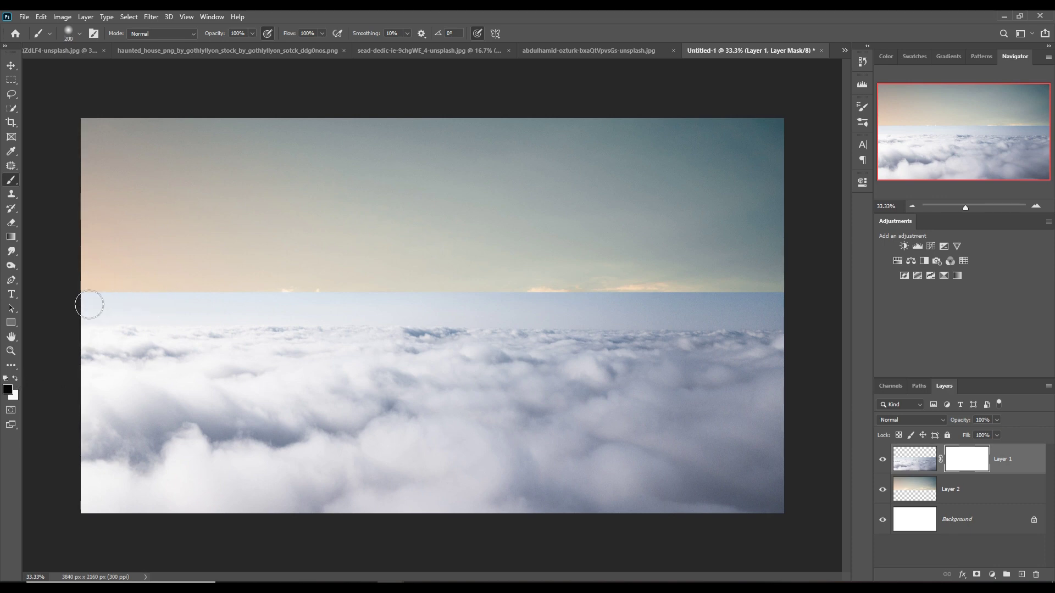
drag(540, 309, 807, 309)
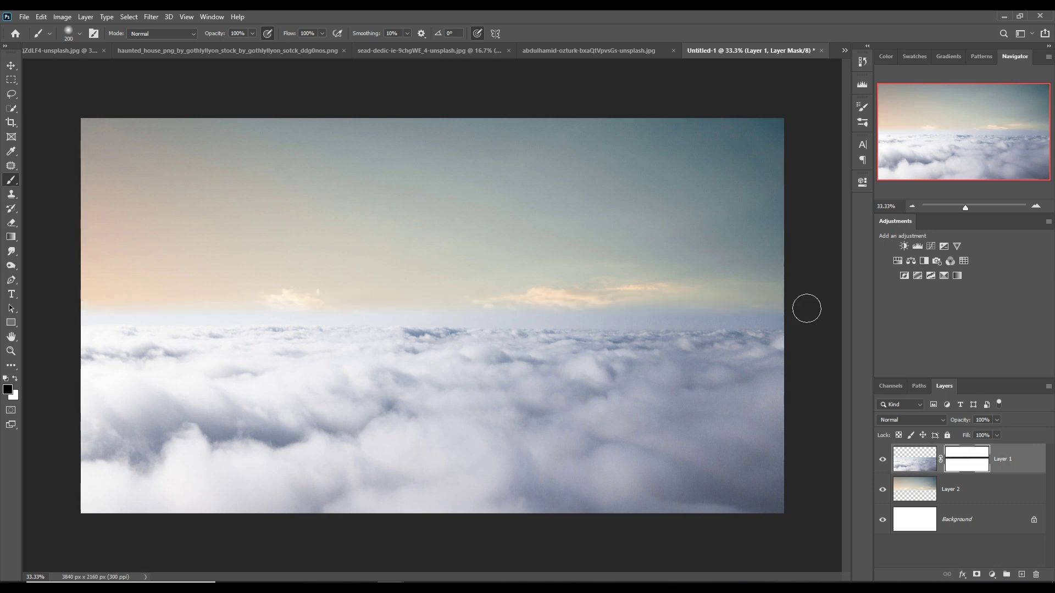
key(ctrl+z)
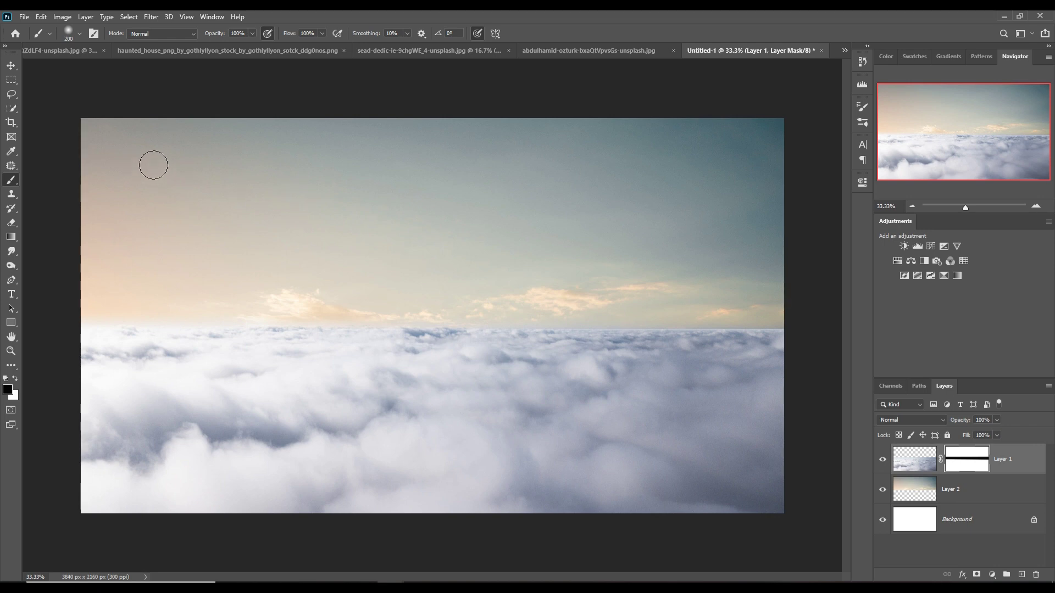
- Stretch the sky layer lower over the horizon and bring up the cliff photo
click(10, 67)
click(970, 493)
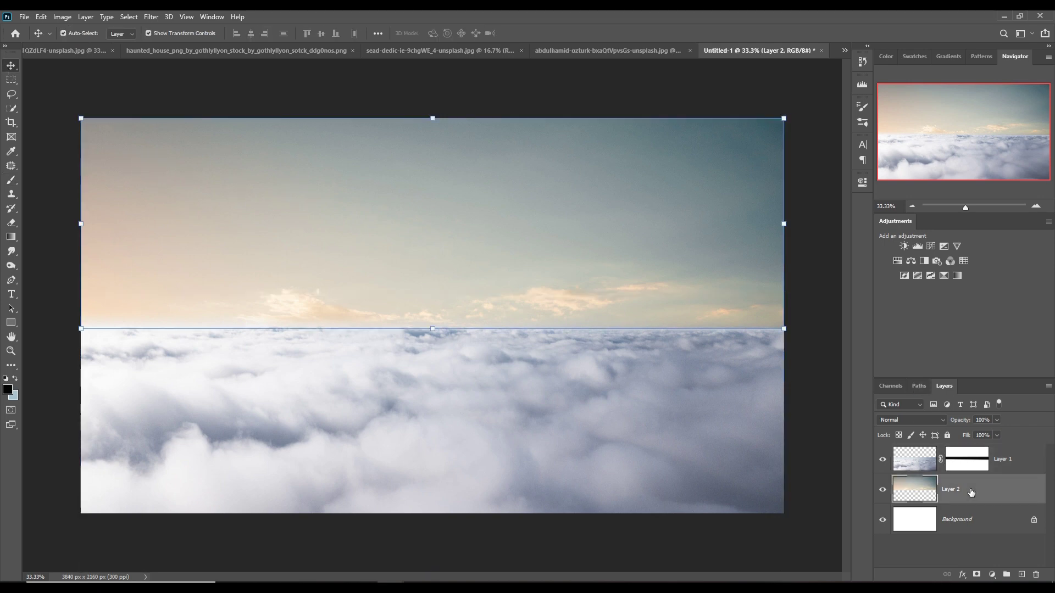
drag(439, 335, 436, 353)
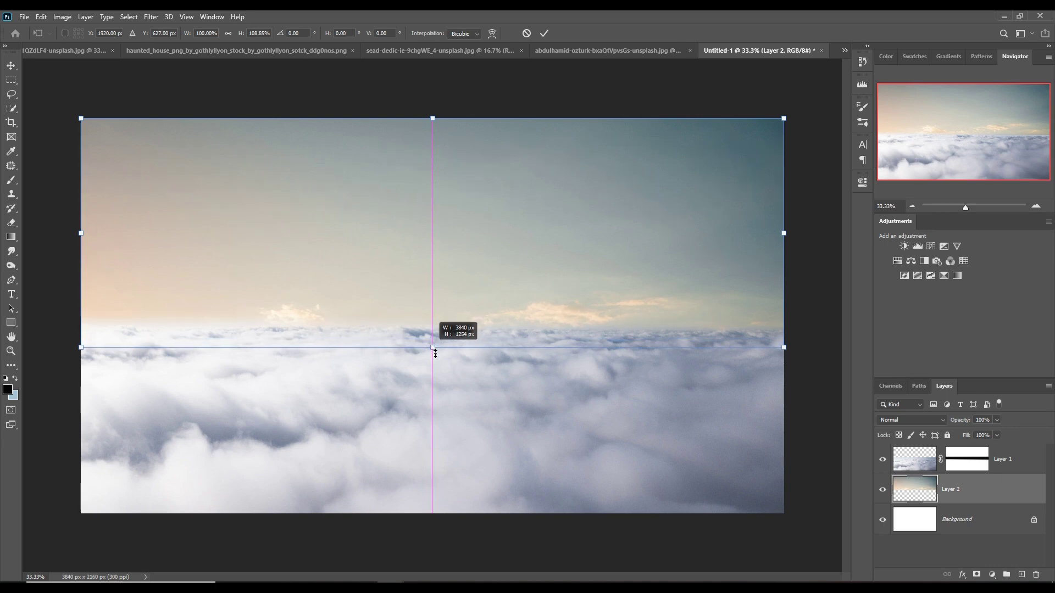
click(546, 34)
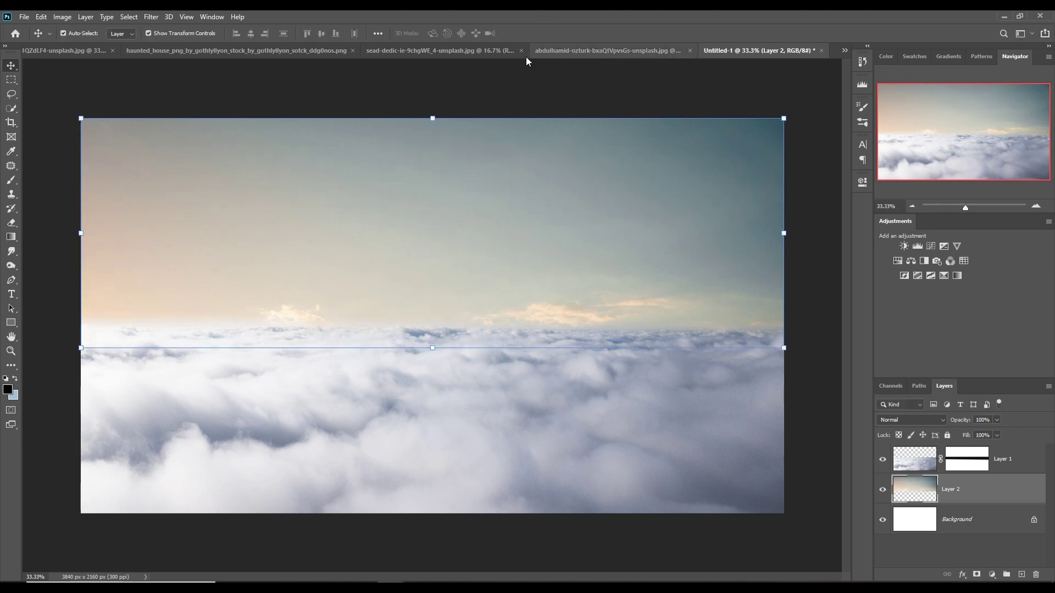
click(428, 49)
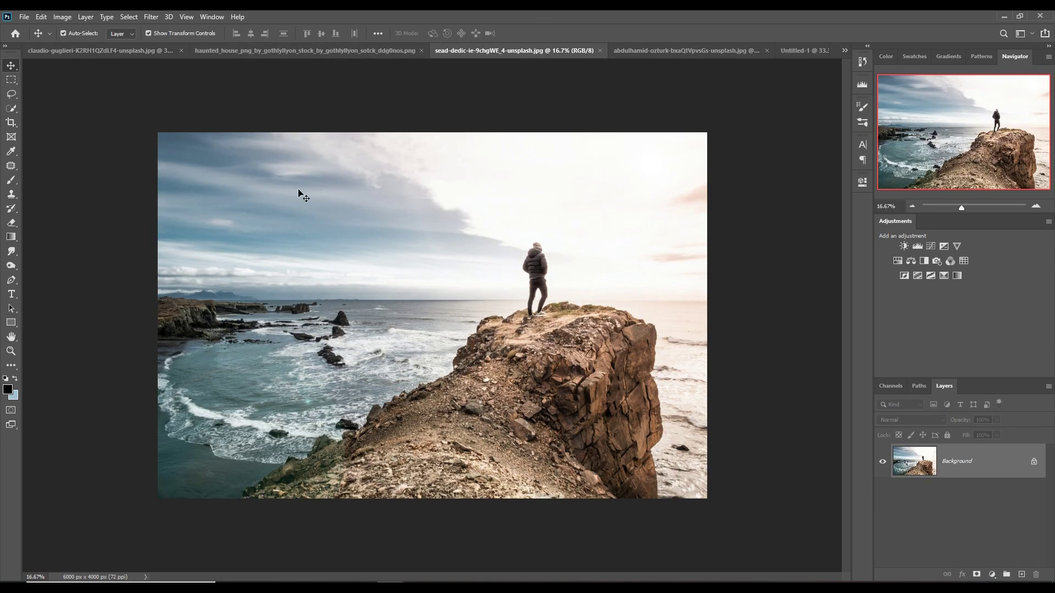
- Select the man and cliff with Select Subject, adding the rock, cliff face and legs
click(130, 18)
click(147, 146)
key(w)
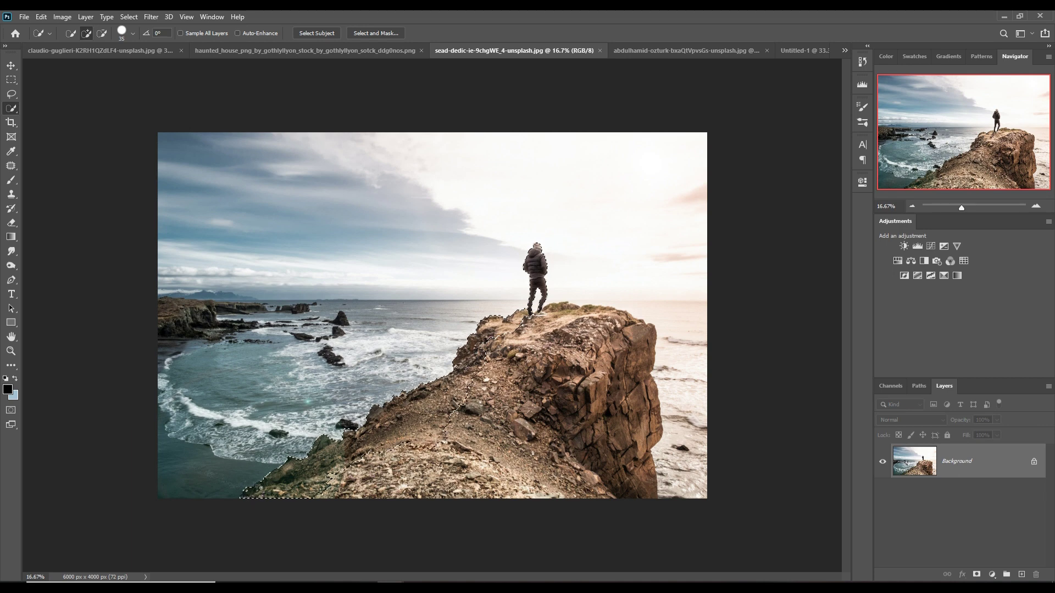
drag(260, 488, 387, 488)
drag(627, 499, 637, 398)
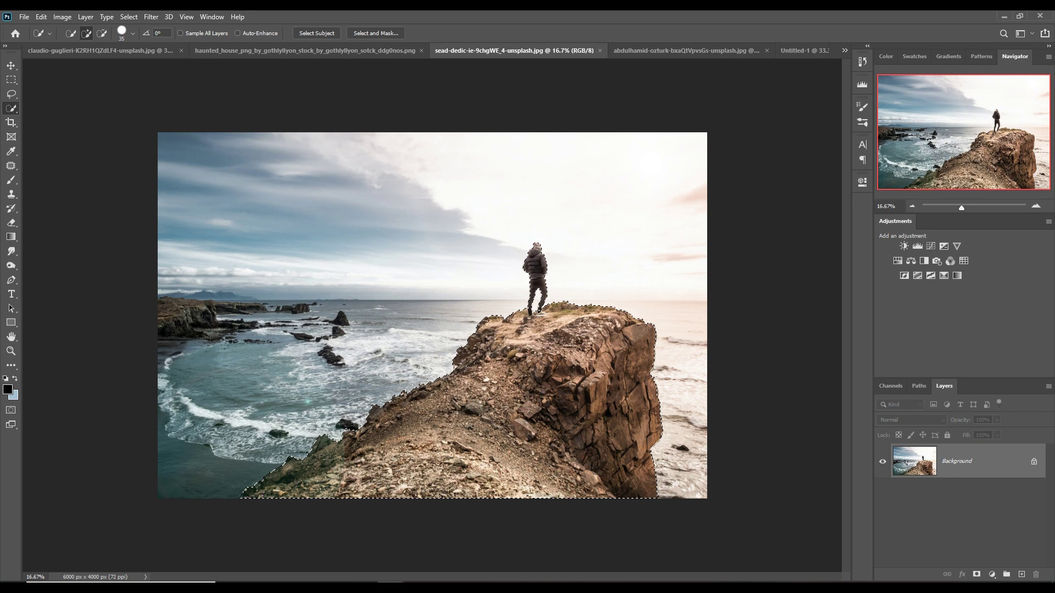
drag(539, 313, 541, 314)
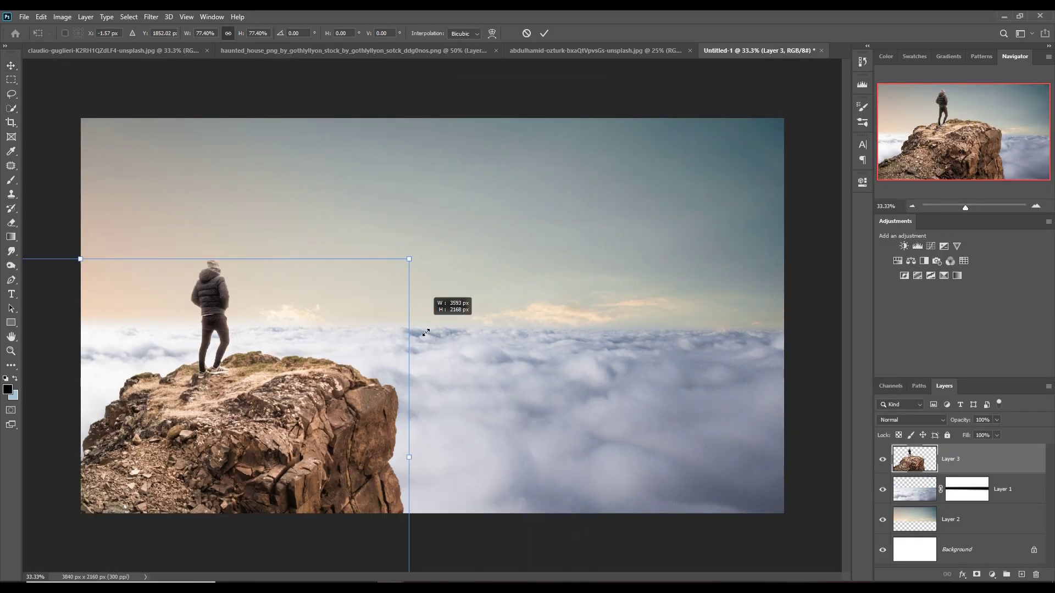
- Drag the cliff cutout into the composite and scale it into the lower left
drag(601, 141, 448, 278)
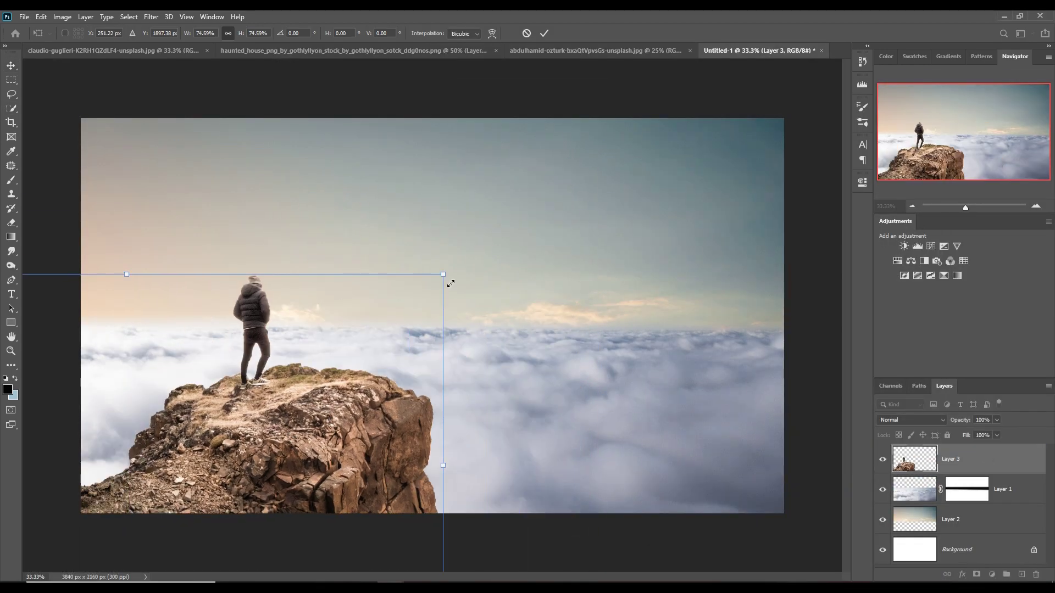
mouse_move(362, 357)
mouse_down()
mouse_move(313, 410)
mouse_move(401, 301)
mouse_move(349, 349)
mouse_move(369, 345)
mouse_move(373, 330)
mouse_up()
key(Return)
- Crop the fish photo tightly around the fish
click(112, 50)
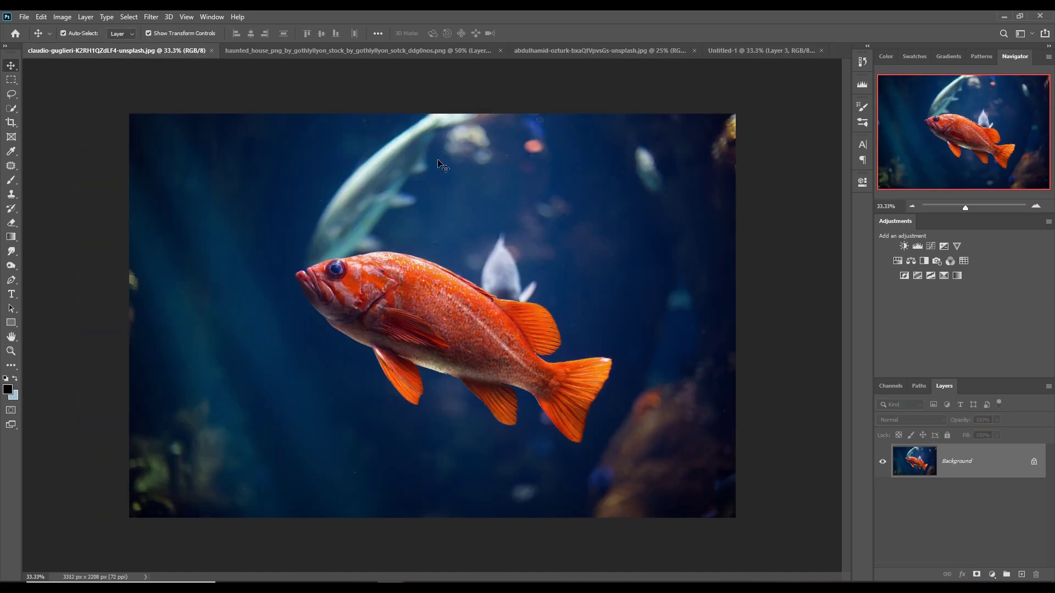
key(c)
drag(447, 69, 447, 165)
drag(432, 471, 442, 442)
key(Return)
click(129, 17)
- Select the fish, drag it into the composite, and rotate and enlarge it over the clouds
click(140, 144)
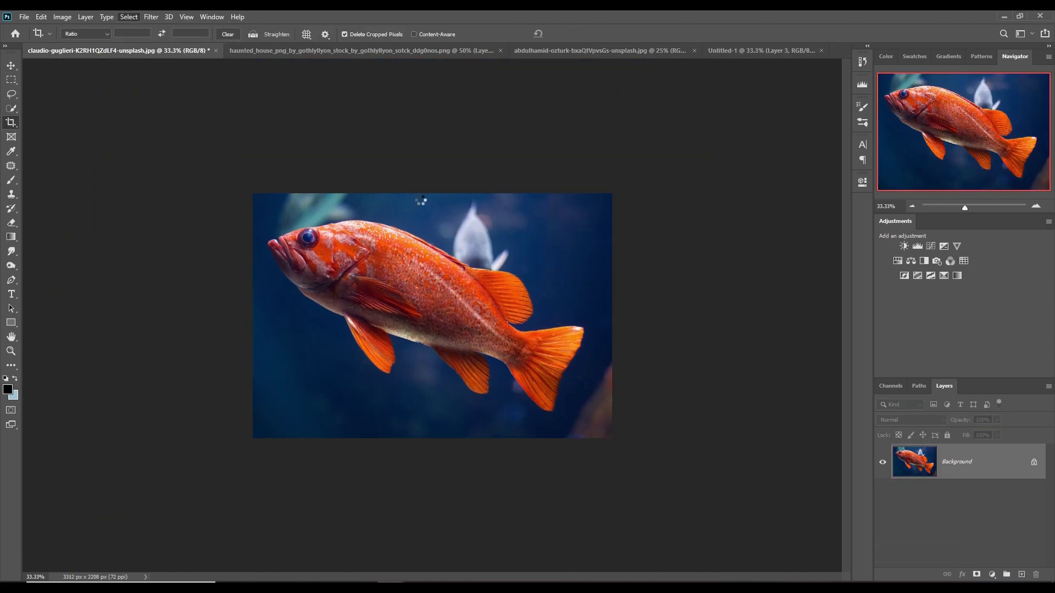
click(12, 95)
scroll(308, 232, up, 3)
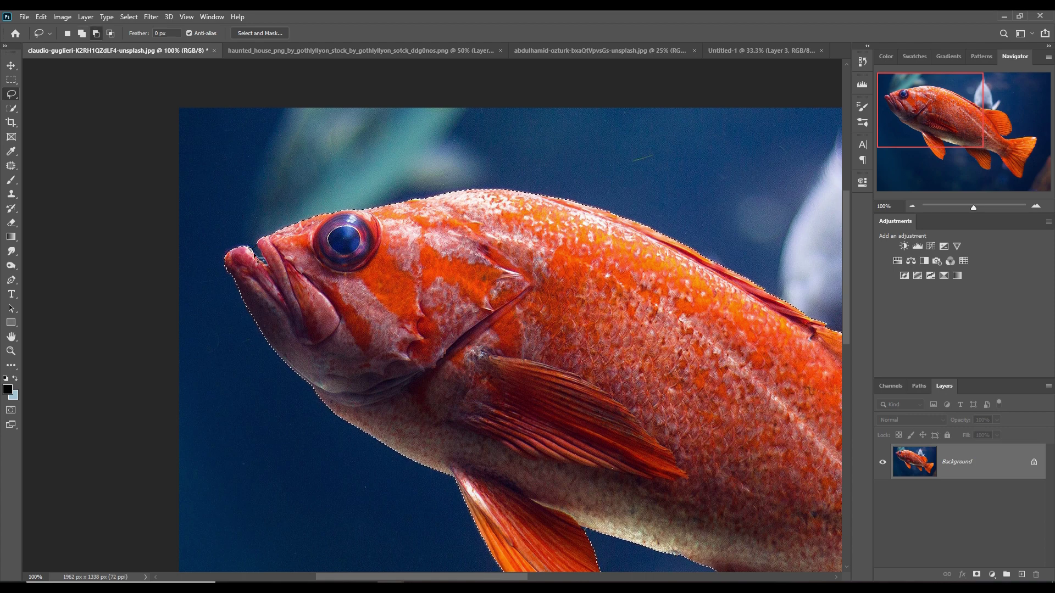
key(v)
drag(384, 282, 527, 329)
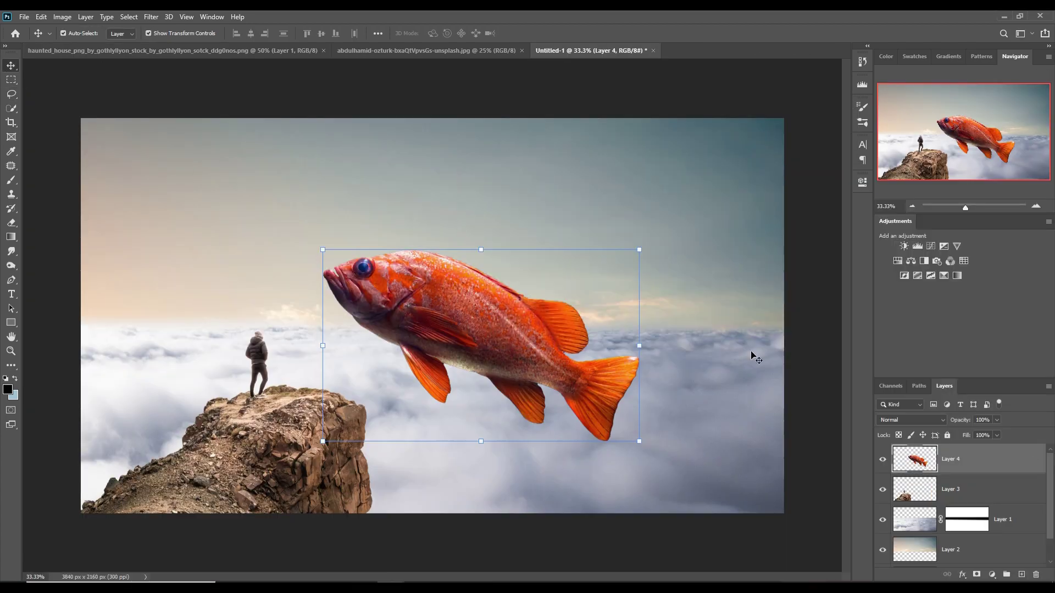
key(ctrl+t)
drag(748, 255, 761, 308)
drag(513, 302, 494, 286)
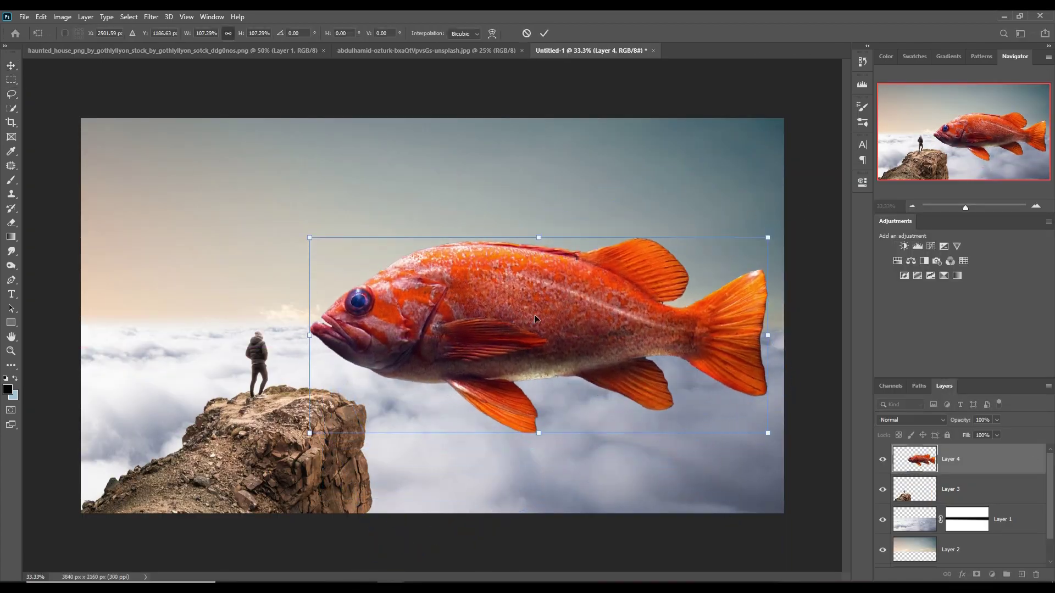
key(Return)
- Mask the fish's belly and lower fins into the clouds, softly restoring part at low brush strength
click(977, 575)
key(b)
mouse_move(388, 405)
mouse_down()
mouse_move(575, 455)
mouse_move(752, 373)
mouse_up()
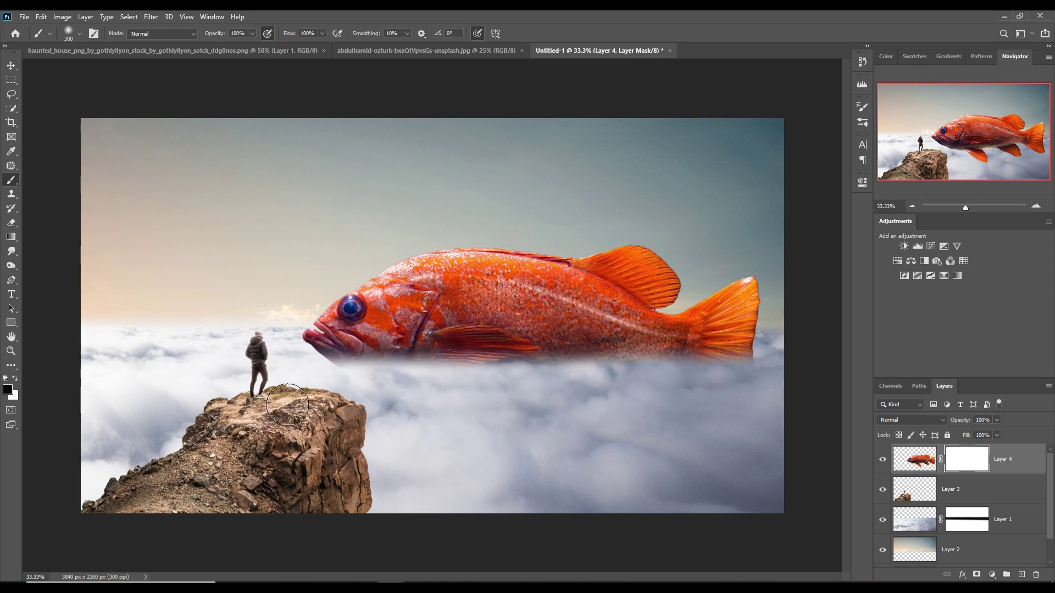
drag(329, 363, 404, 410)
drag(222, 48, 214, 46)
key(x)
mouse_move(352, 365)
mouse_down()
mouse_move(341, 365)
mouse_move(579, 357)
mouse_move(406, 370)
mouse_move(713, 368)
mouse_up()
key(x)
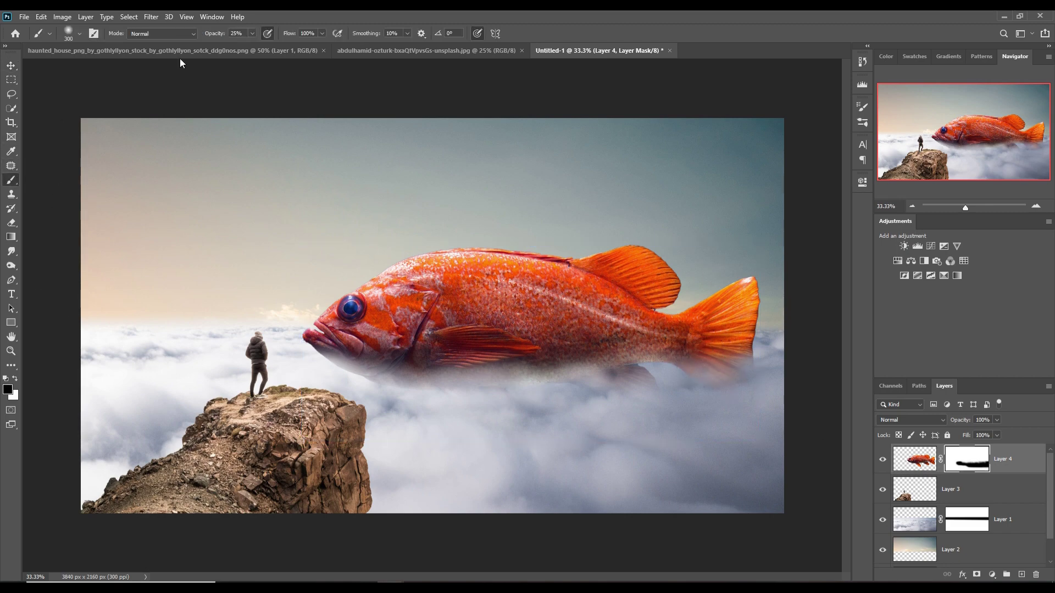
- Crop away the empty bottom of the haunted house image
key(v)
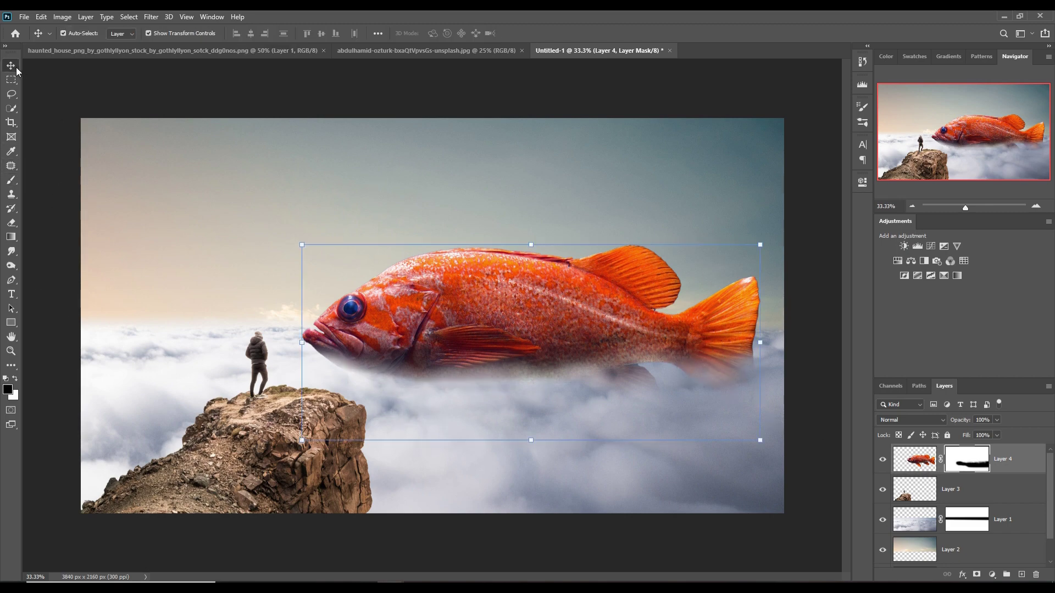
click(172, 50)
click(11, 122)
drag(451, 522, 451, 457)
- Place the cropped house into the composite on the fish's back
key(Return)
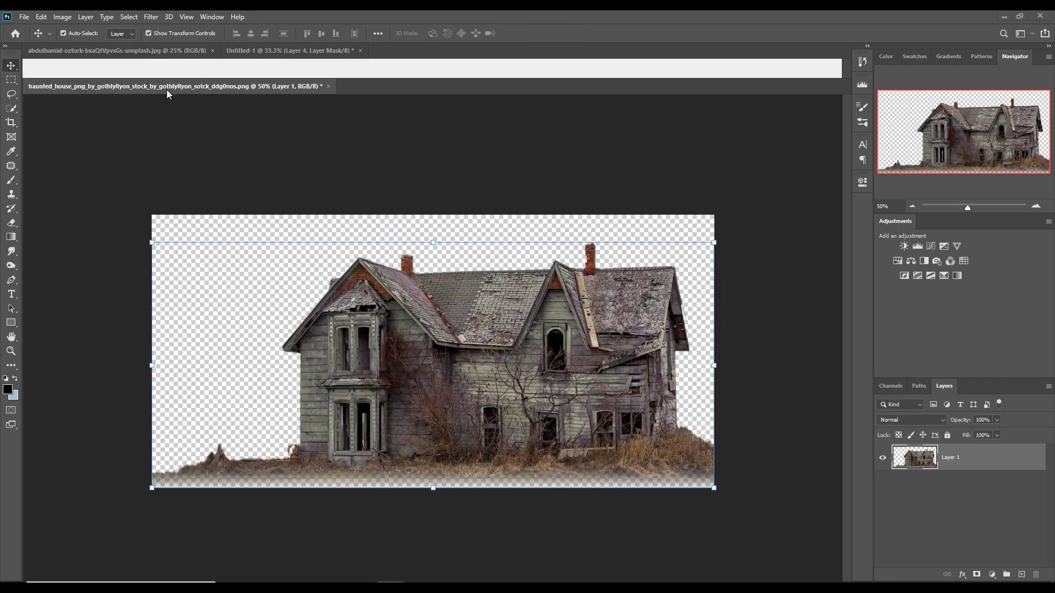
mouse_move(167, 91)
mouse_down()
mouse_move(552, 171)
mouse_move(439, 209)
mouse_move(519, 281)
mouse_up()
key(ctrl+t)
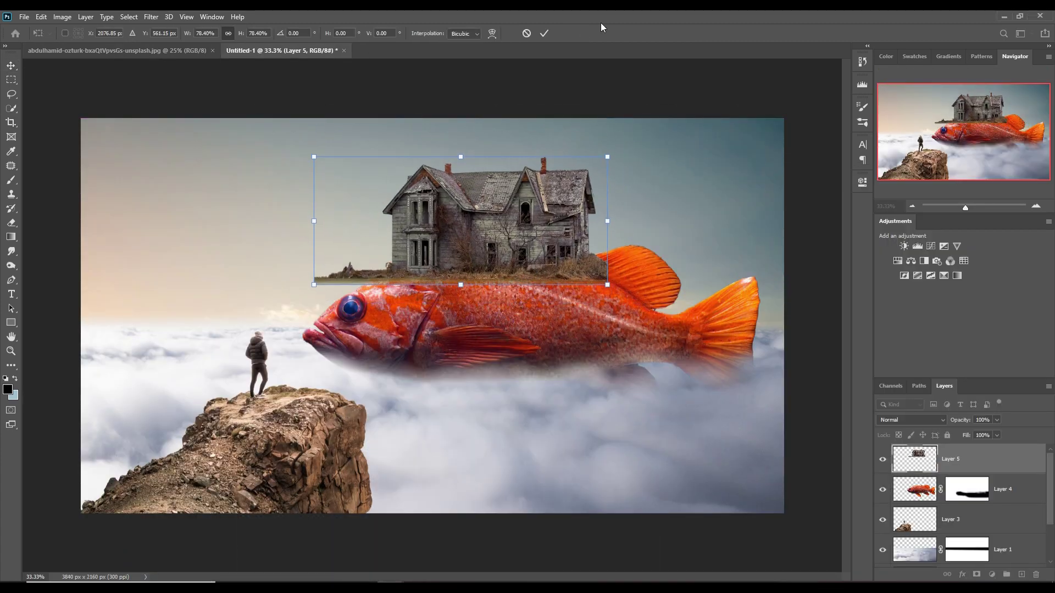
key(Return)
- Add a mask to the house layer and soft-brush its ground into the fish's back
click(976, 574)
key(b)
click(79, 33)
key(Escape)
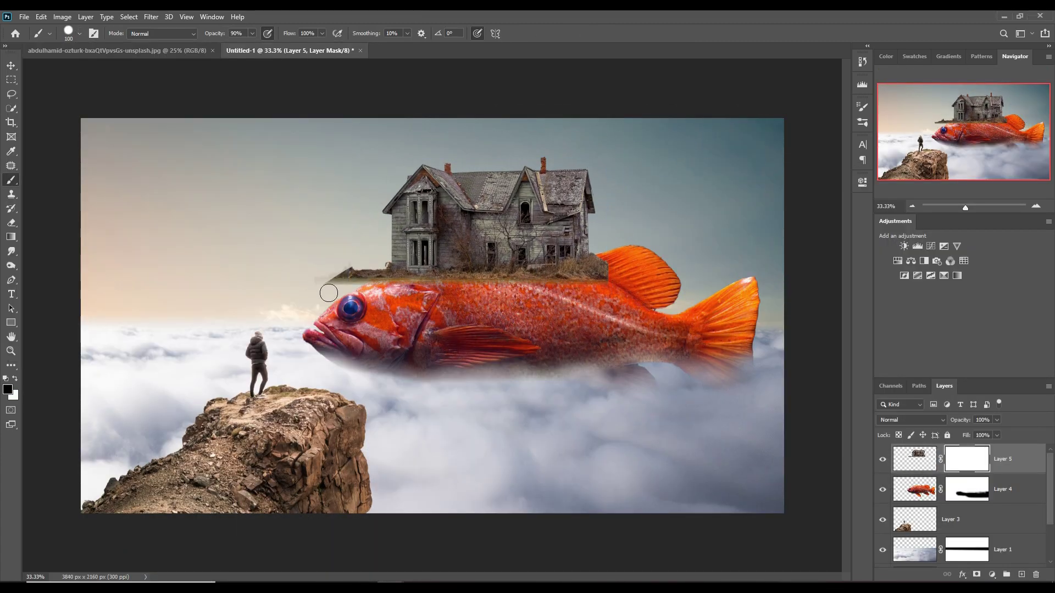
click(79, 33)
click(197, 165)
key(Return)
drag(340, 274, 387, 271)
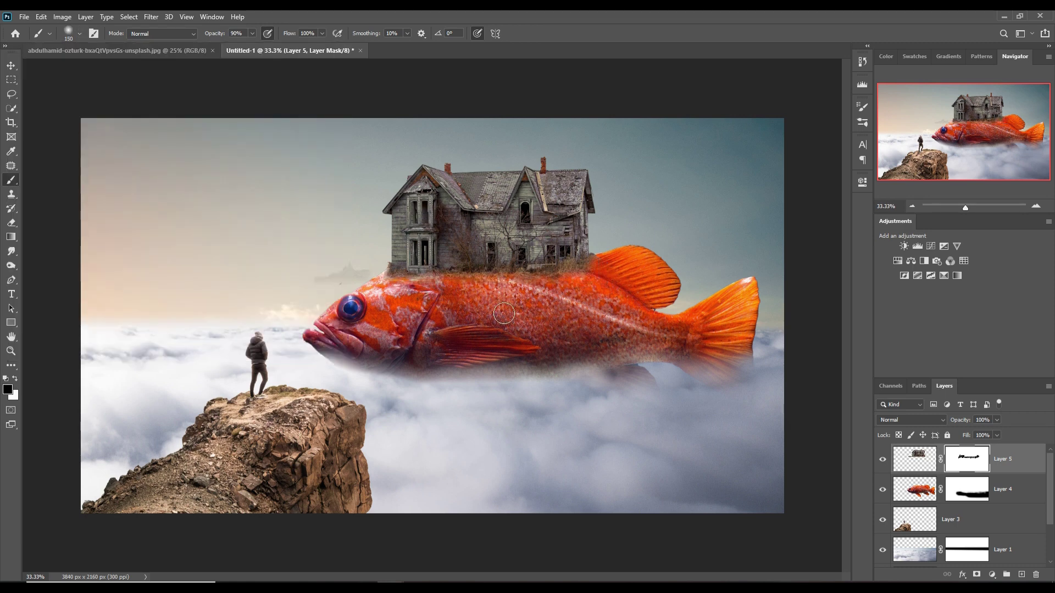
- Shrink the house to a smaller size on the fish's back
key(v)
key(ctrl+t)
drag(314, 158, 348, 172)
key(Return)
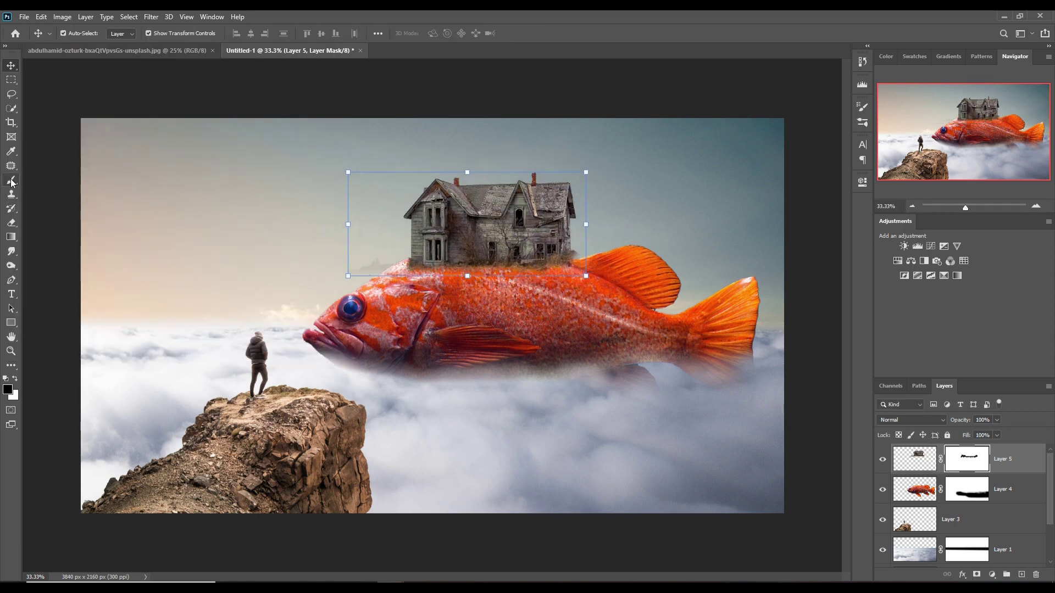
- Paste the boardwalk into the composite and flip it horizontally
click(11, 181)
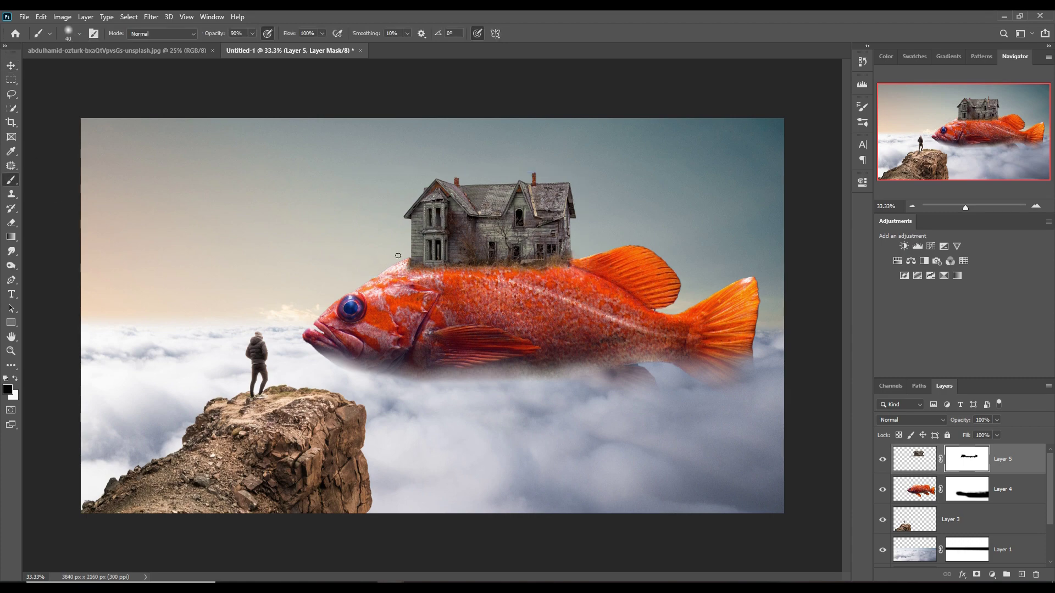
key(ctrl+v)
click(207, 346)
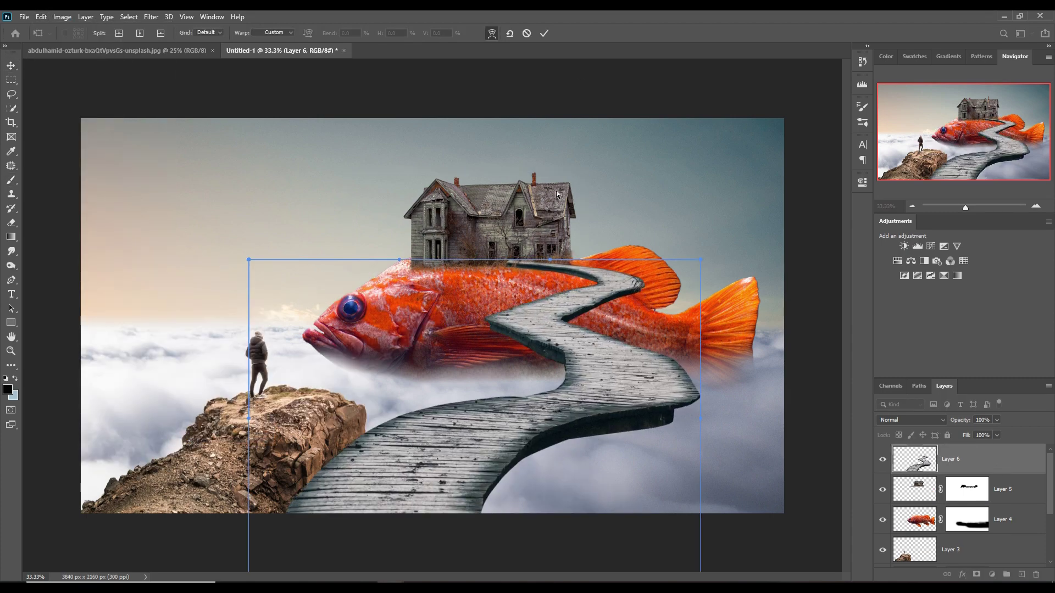
- Move the boardwalk toward the cliff and warp it into a curve from cliff to house
key(Return)
drag(414, 311, 381, 311)
click(24, 17)
click(189, 344)
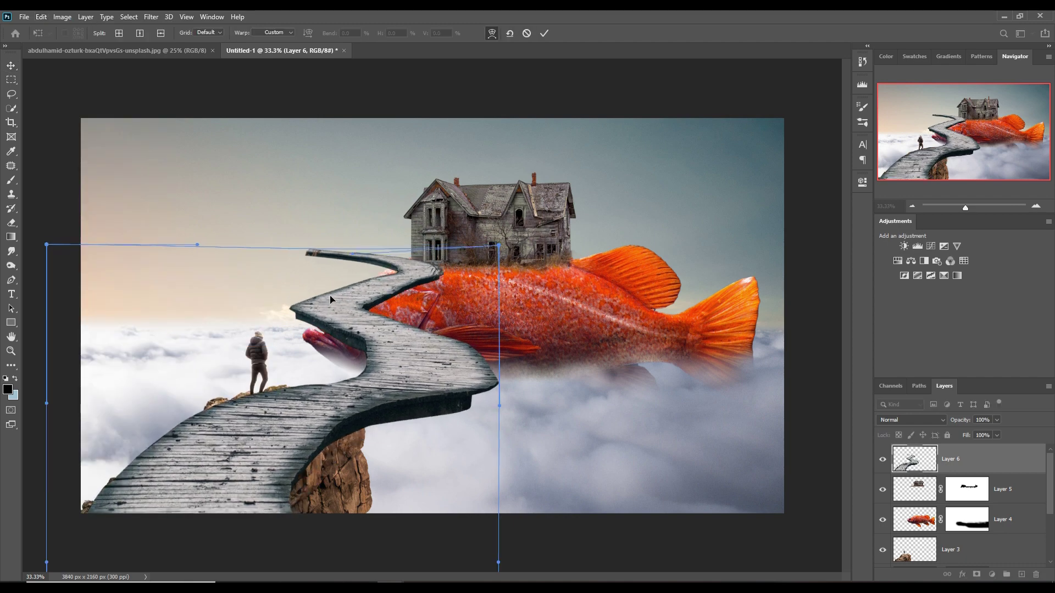
drag(351, 247, 567, 276)
click(543, 35)
- Mask out the boardwalk where it covers the rock, working at about half opacity
click(976, 574)
key(b)
click(996, 419)
drag(983, 432, 971, 433)
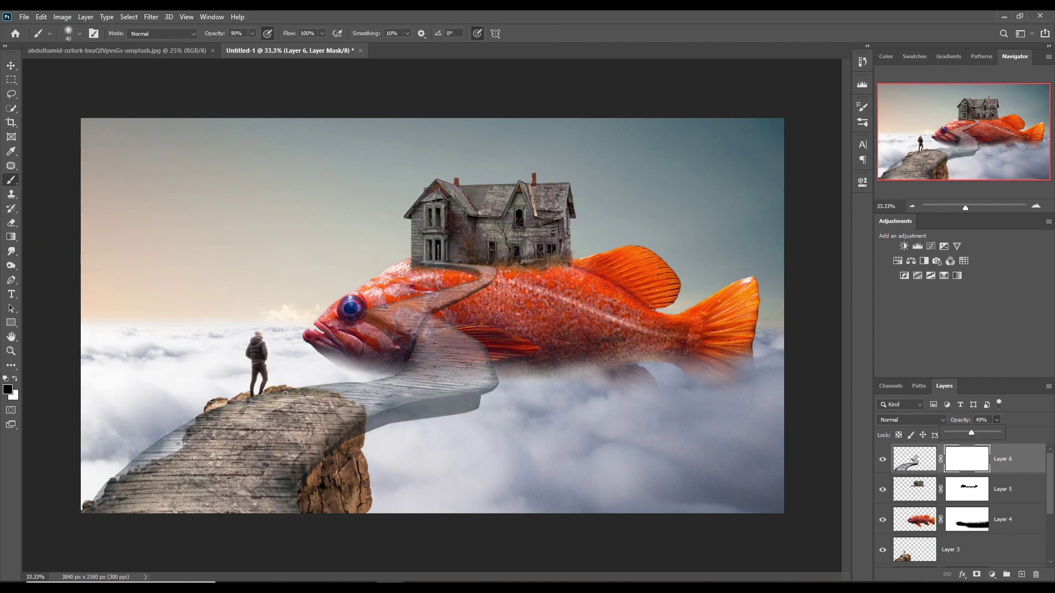
right_click(165, 450)
mouse_move(110, 483)
mouse_down()
mouse_move(330, 418)
mouse_move(364, 442)
mouse_up()
drag(996, 420, 1023, 432)
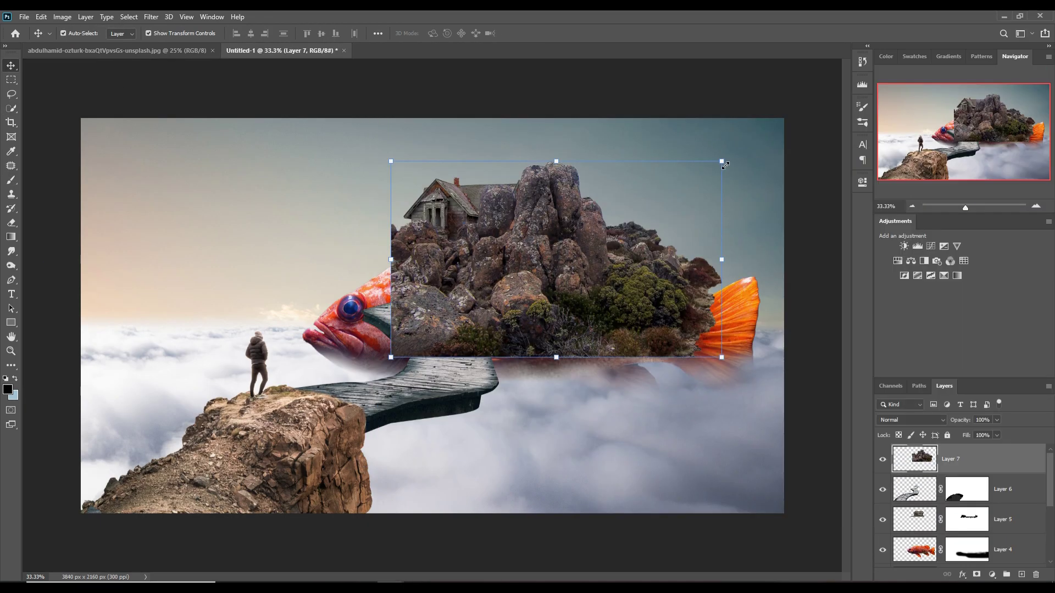
- Shrink the rock pile, place a duplicate beside the house, and delete the original
drag(667, 324, 637, 299)
key(Return)
right_click(967, 458)
click(906, 184)
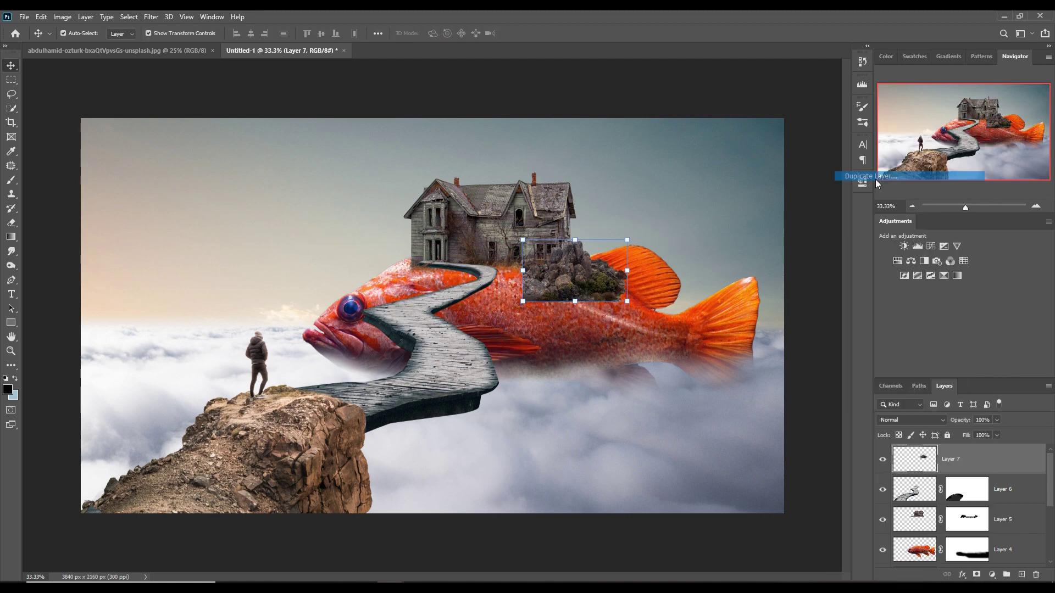
mouse_move(596, 240)
mouse_down()
mouse_move(504, 240)
mouse_move(480, 255)
mouse_up()
key(ctrl+t)
key(Return)
drag(967, 459, 969, 517)
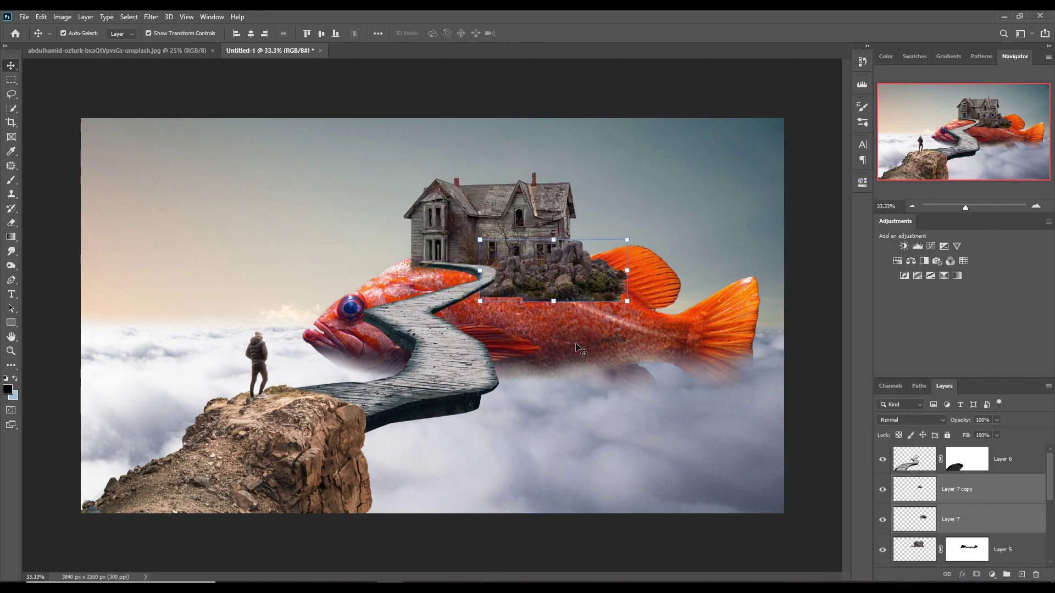
click(969, 516)
key(Delete)
- Mask the rock copy and soft-brush its base into the fish
click(977, 574)
key(b)
click(79, 32)
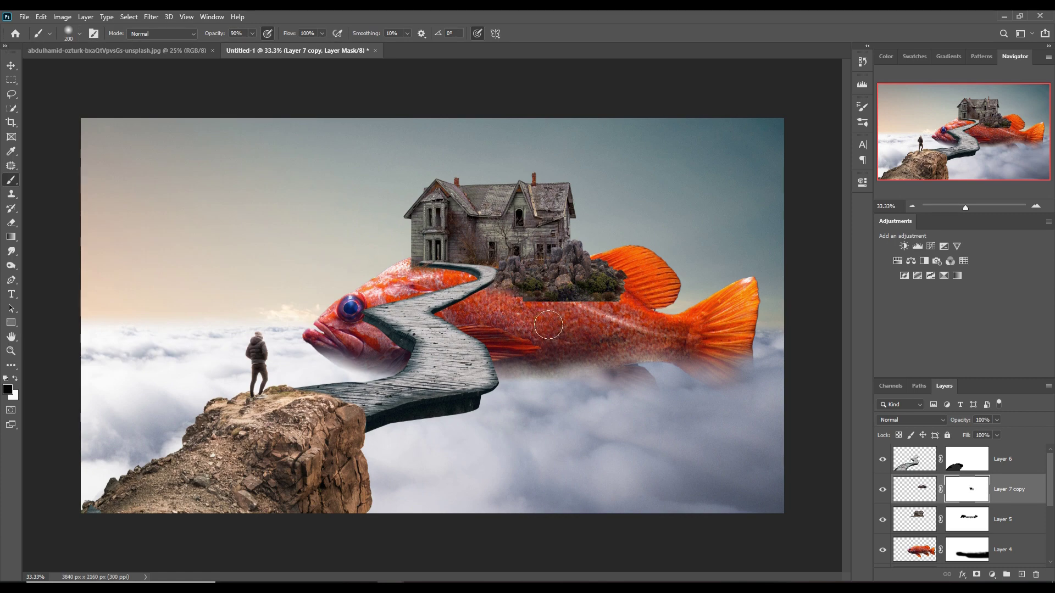
drag(549, 291, 621, 324)
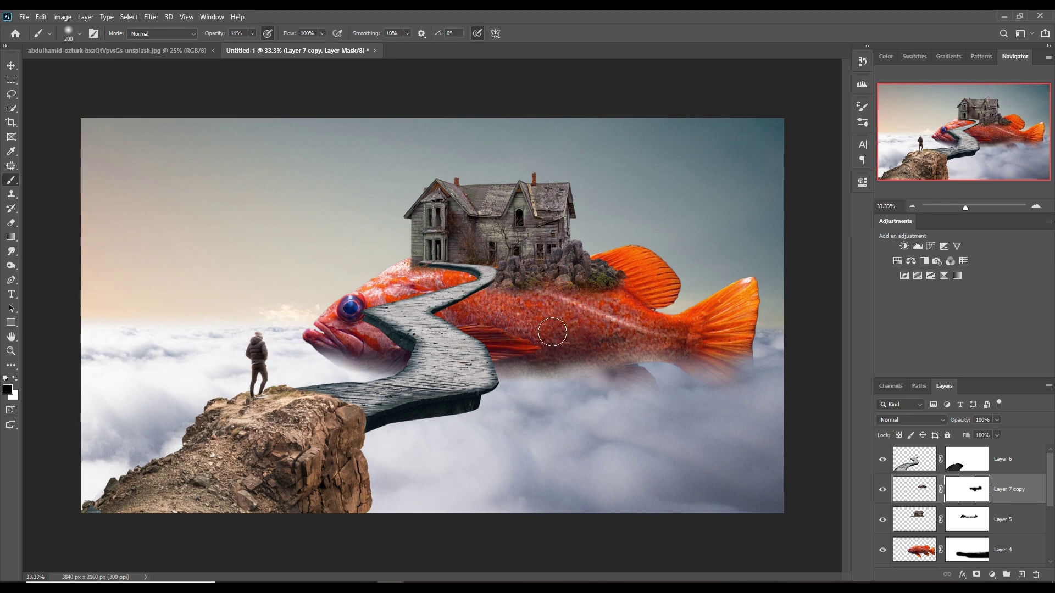
- Duplicate the rock cluster and warp the copy near the fish's eye
key(ctrl+j)
key(ctrl+t)
drag(550, 269, 401, 269)
click(41, 17)
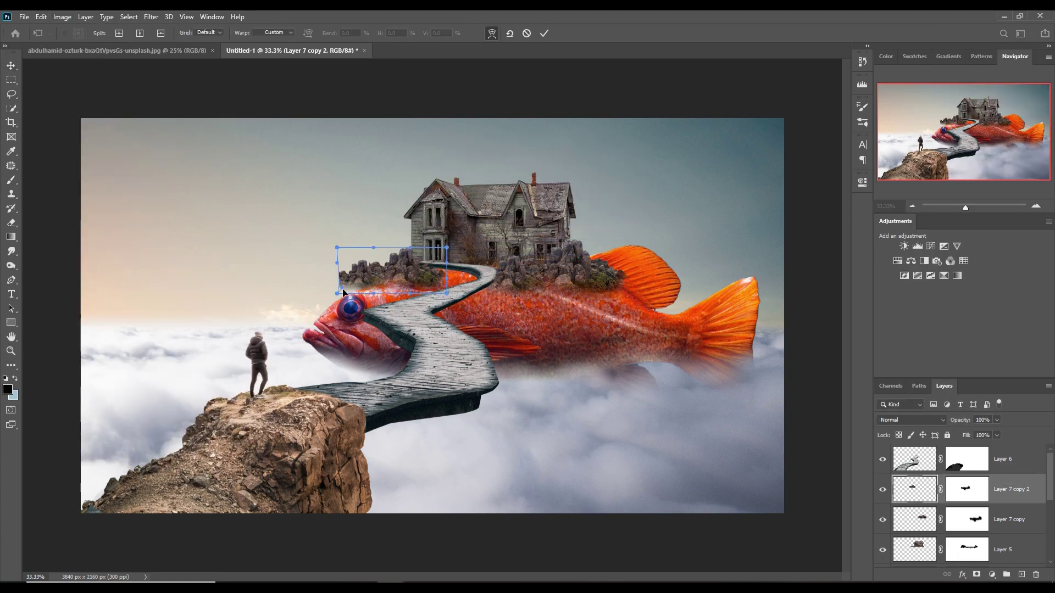
key(Return)
key(b)
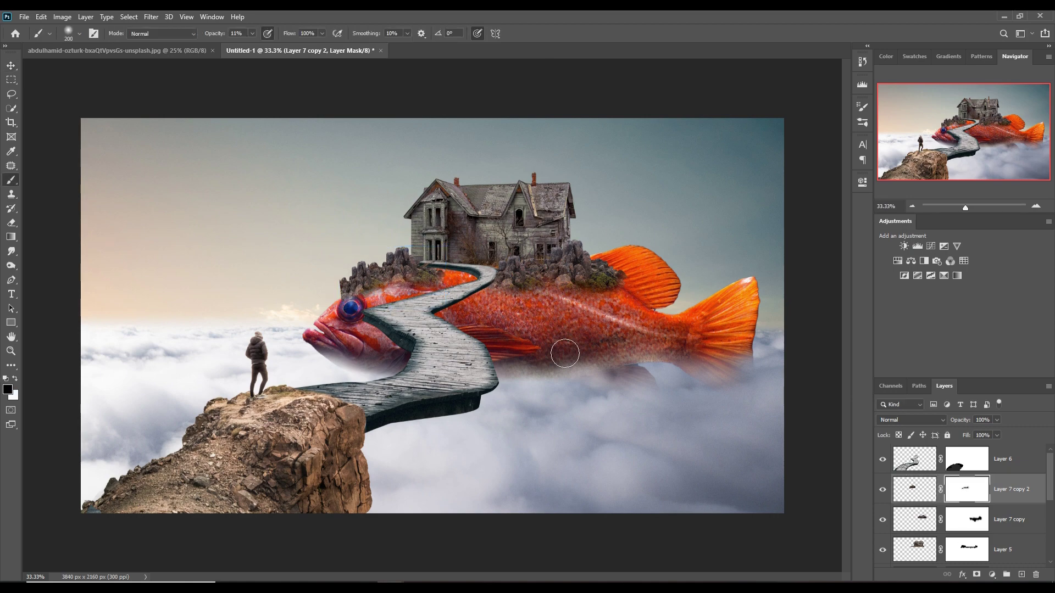
key(v)
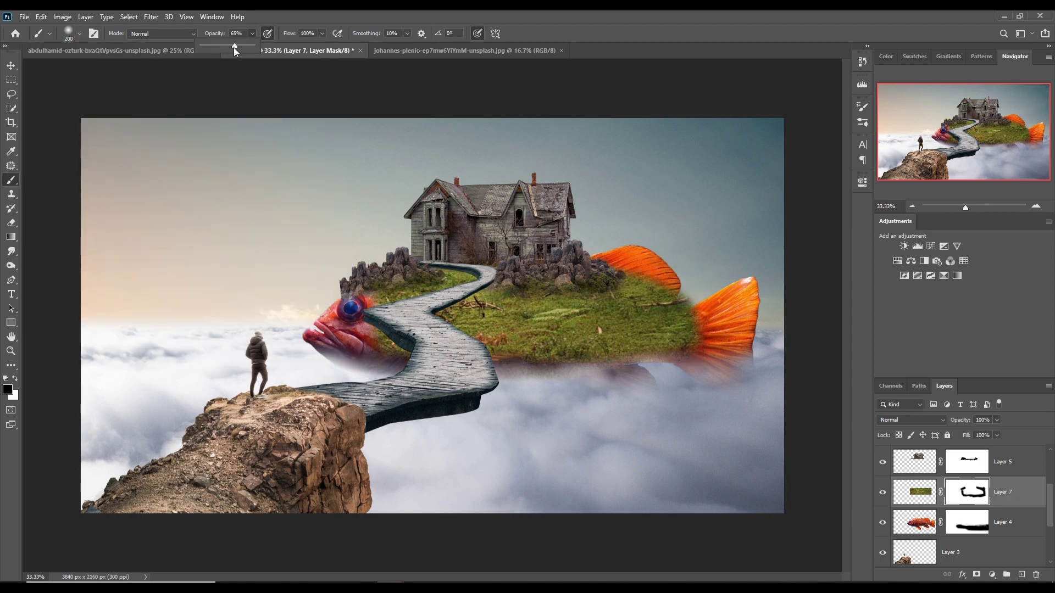
- Paint the grass layer's mask to reveal the fish's belly below the grass
drag(673, 380, 529, 365)
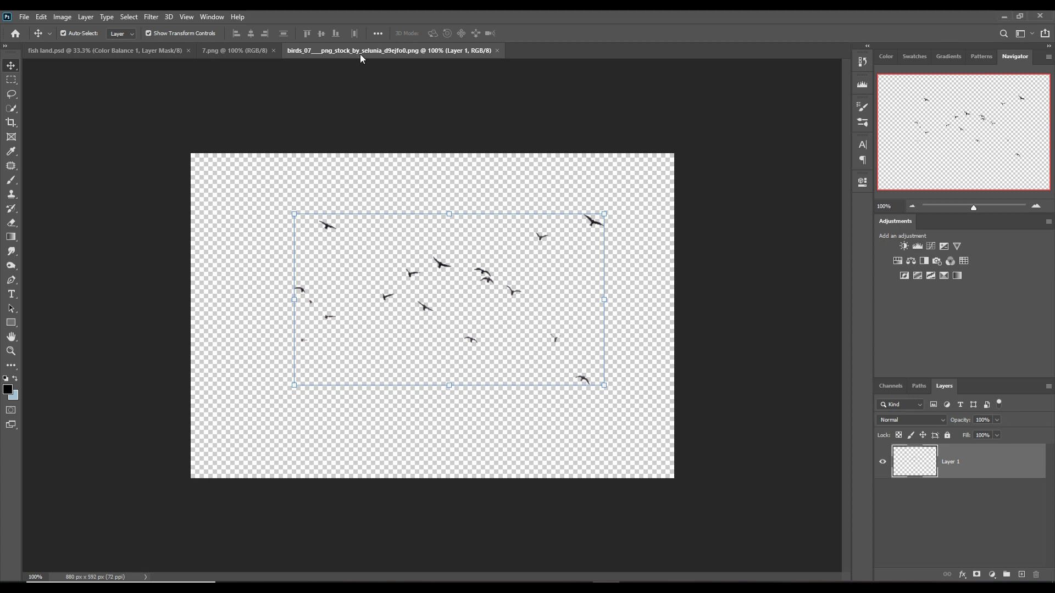
- Drag the birds layer from its floating window into fish land.psd
drag(364, 51, 365, 98)
click(130, 55)
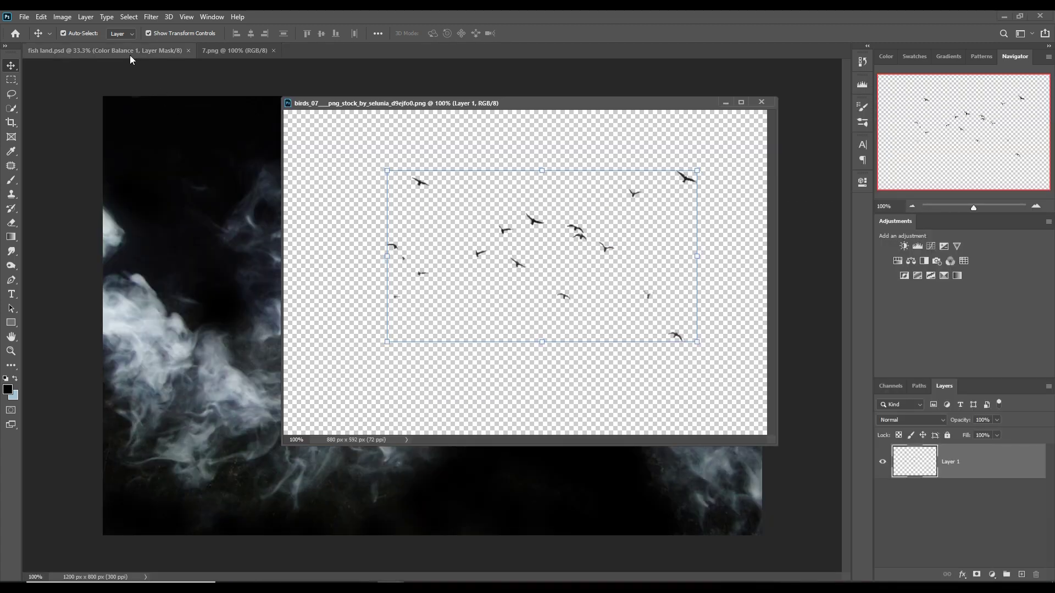
drag(522, 109, 685, 172)
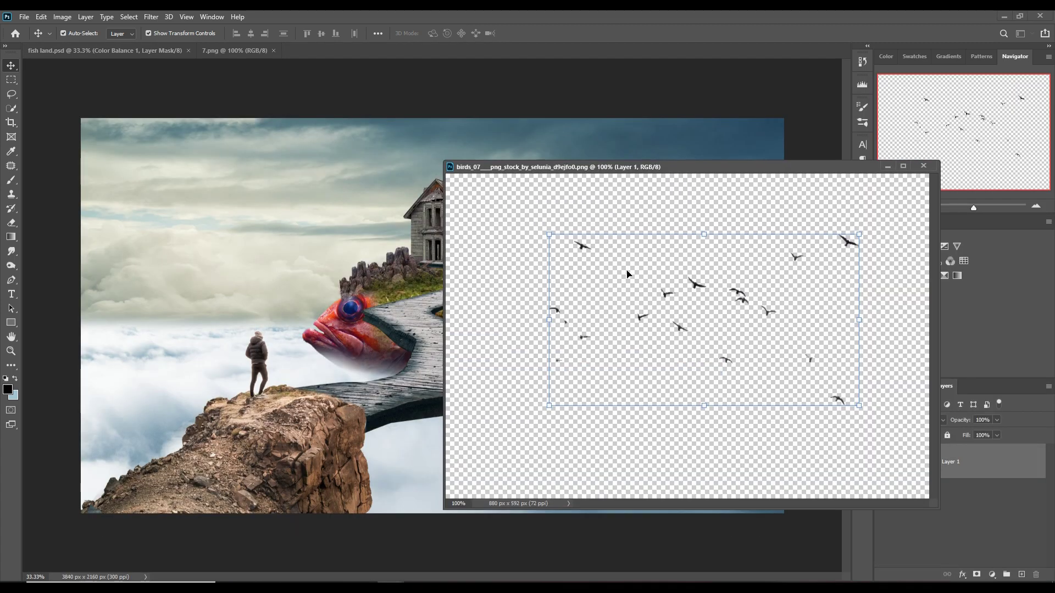
drag(697, 287, 397, 176)
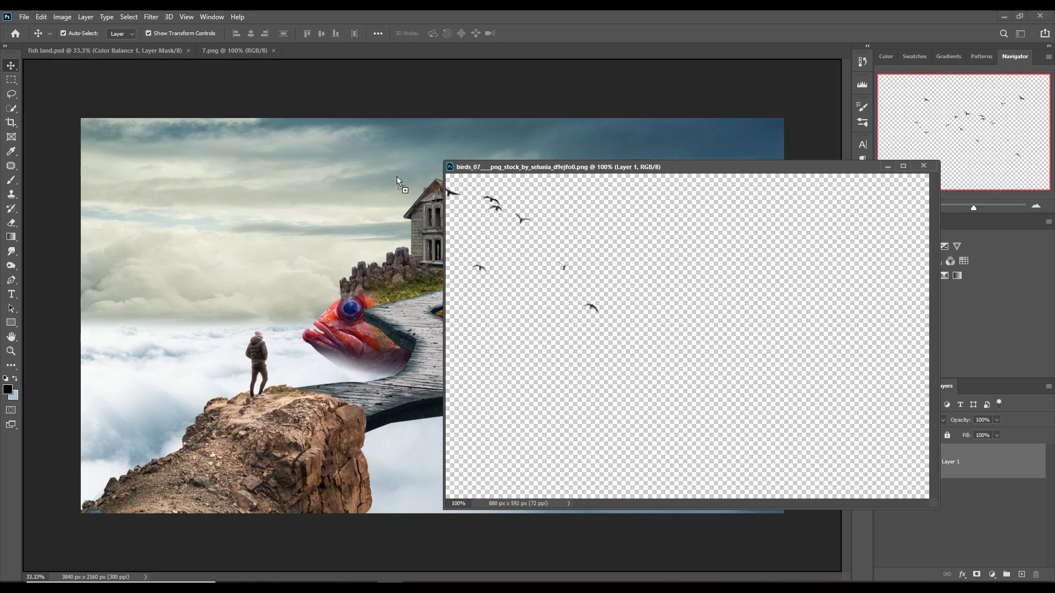
drag(327, 160, 327, 160)
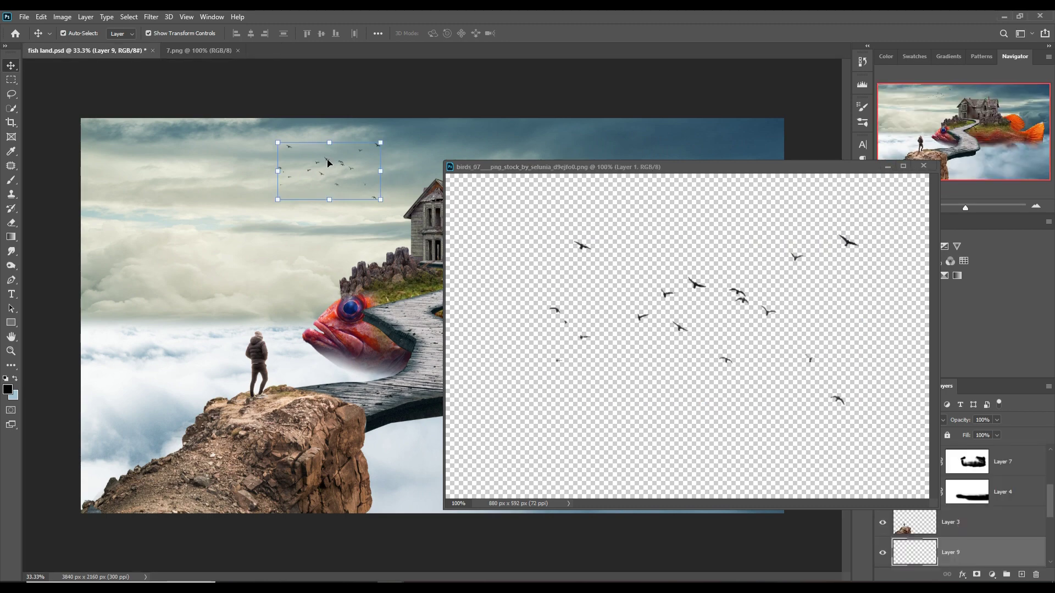
- Close the birds image and scale the new flock up slightly
click(878, 176)
key(ctrl+w)
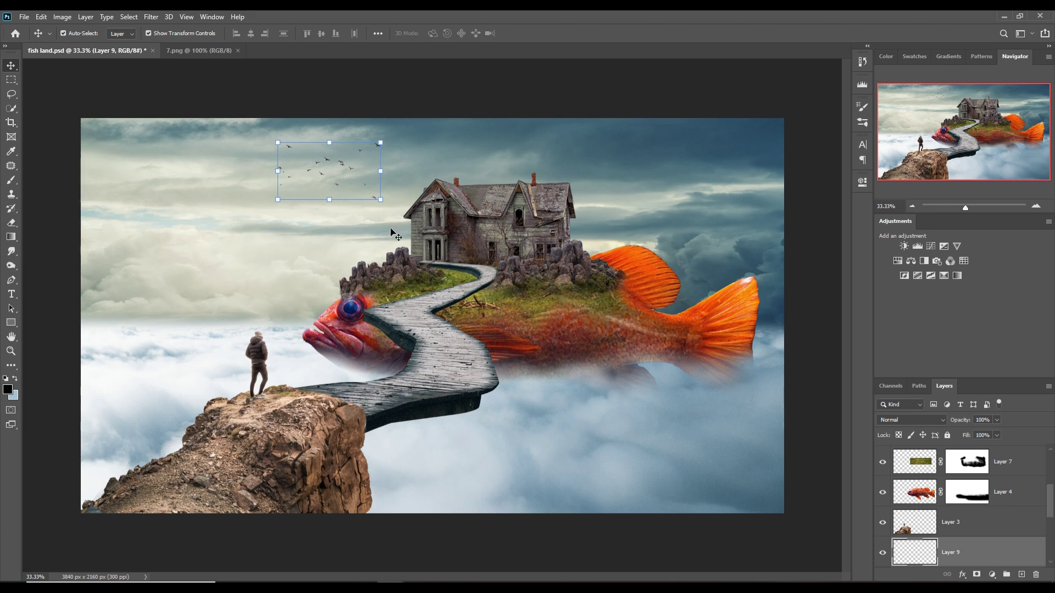
drag(384, 204, 393, 209)
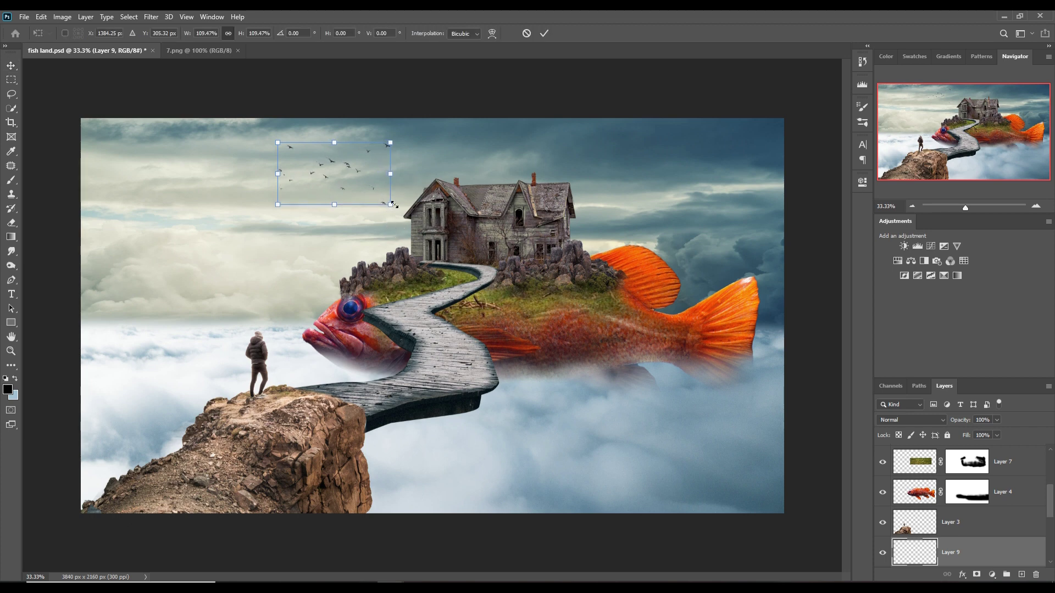
click(548, 34)
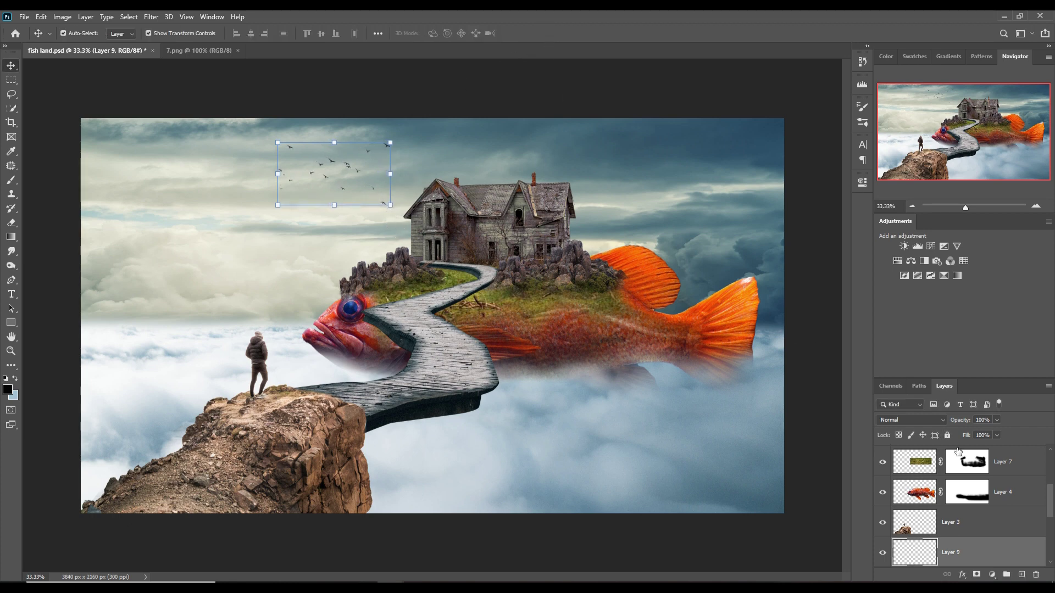
- Add an Exposure adjustment clipped to the birds, with Exposure -20 and Offset +0.34
click(992, 575)
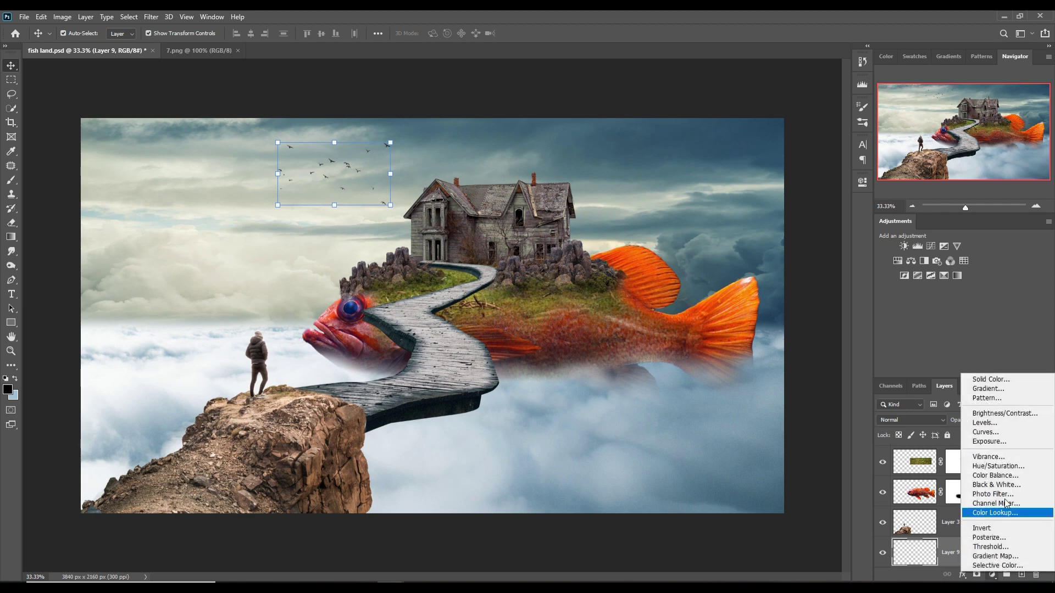
click(1000, 442)
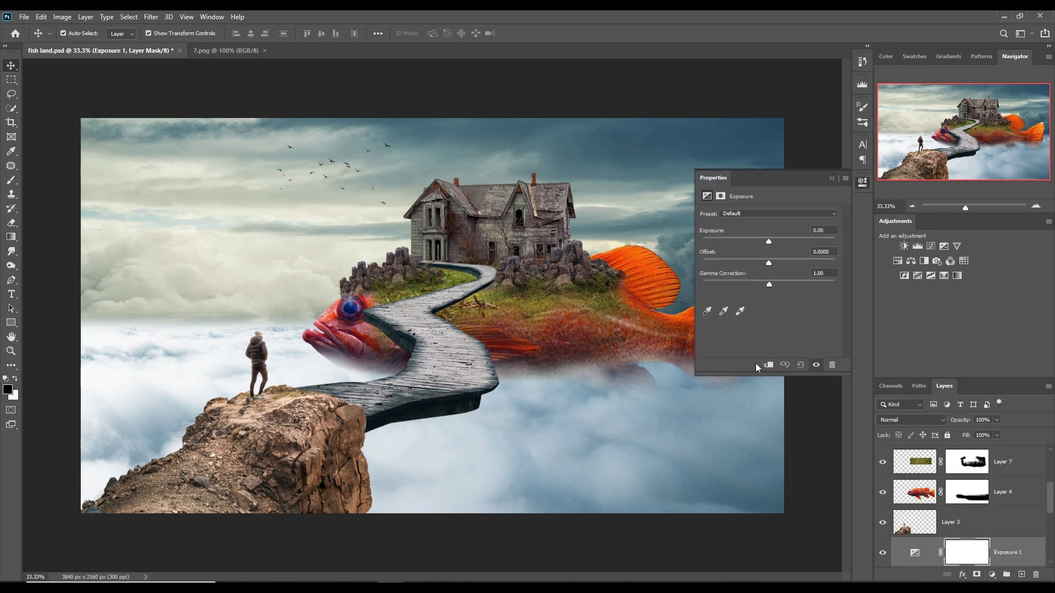
click(767, 364)
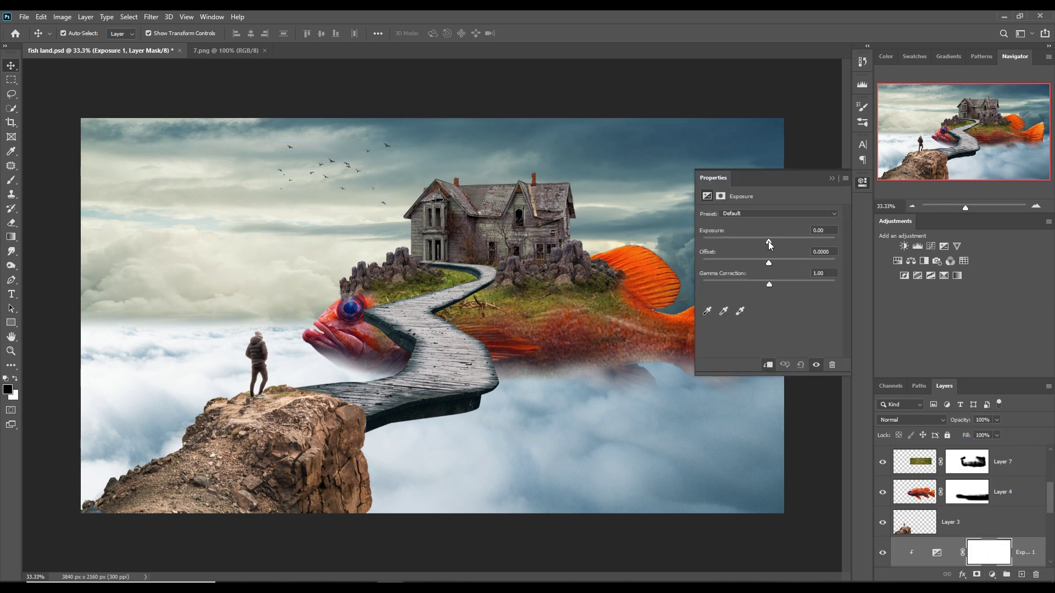
drag(769, 242, 661, 239)
drag(769, 262, 815, 263)
click(831, 177)
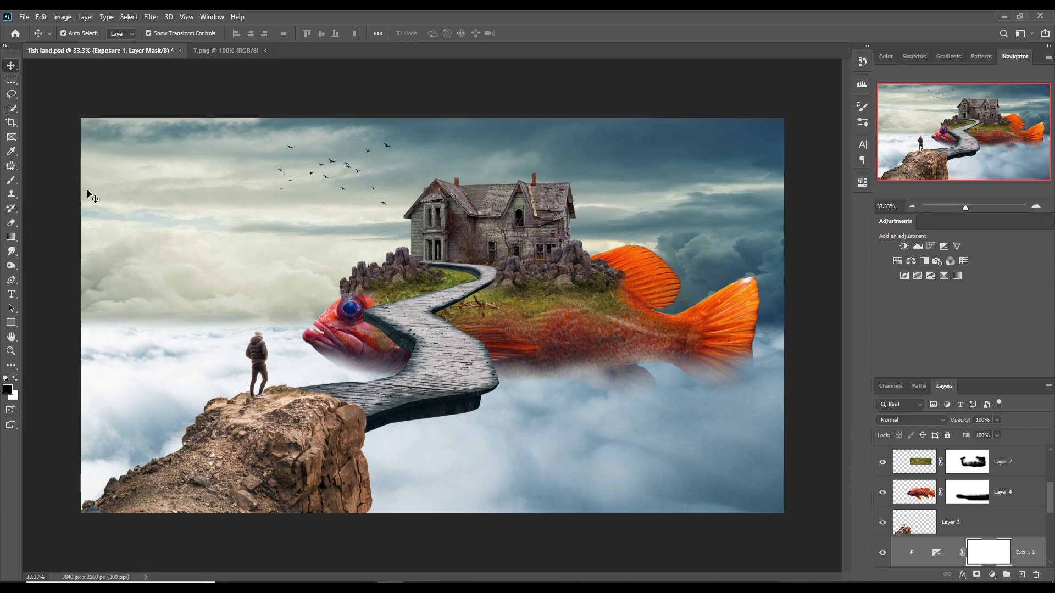
- Drag the smoke from 7.png into fish land.psd as a new layer, then close 7.png
click(206, 51)
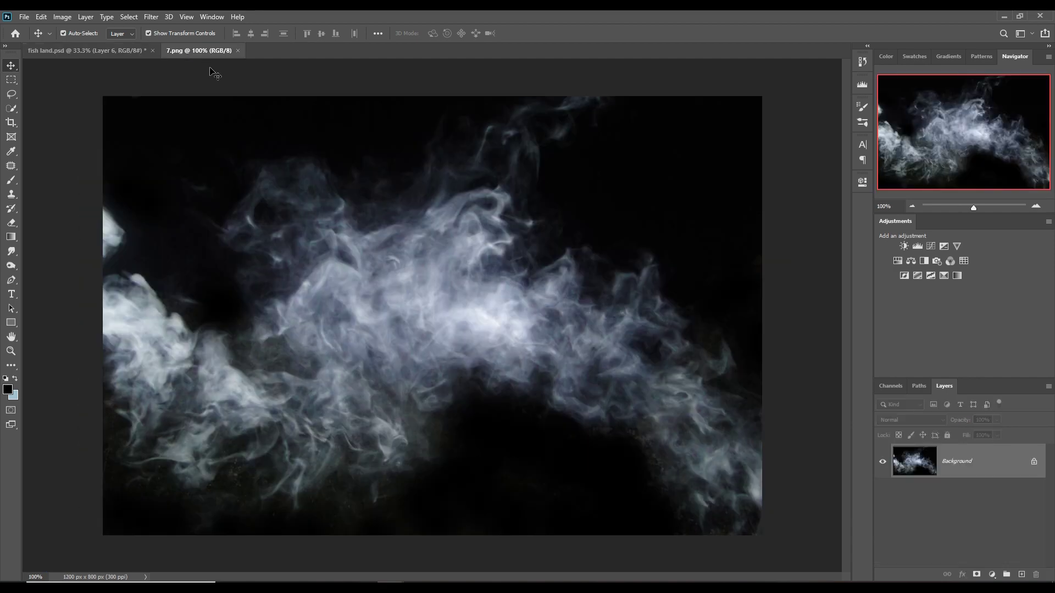
drag(199, 51, 493, 97)
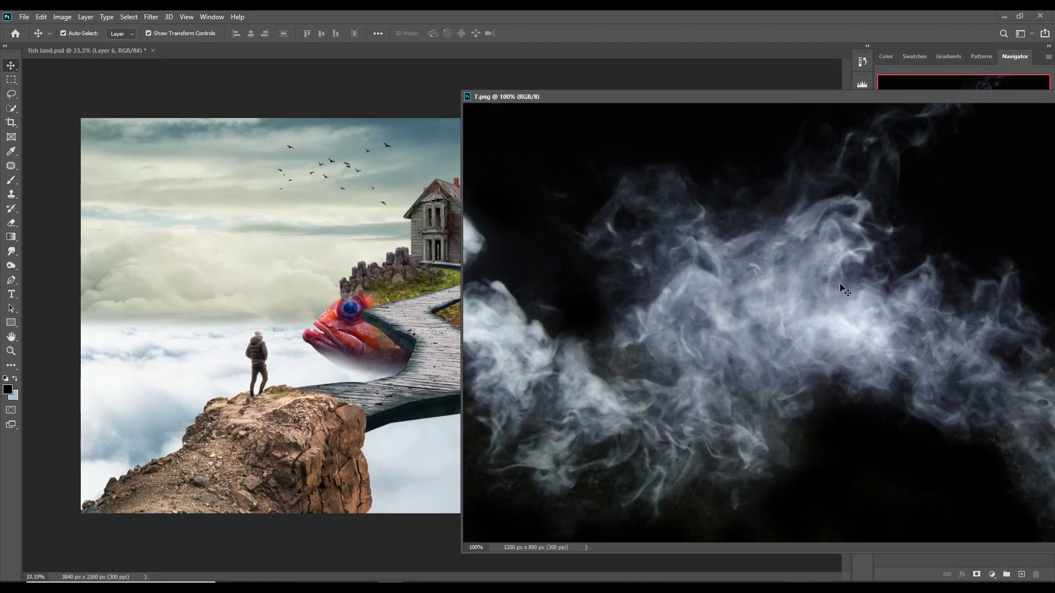
drag(794, 309, 393, 156)
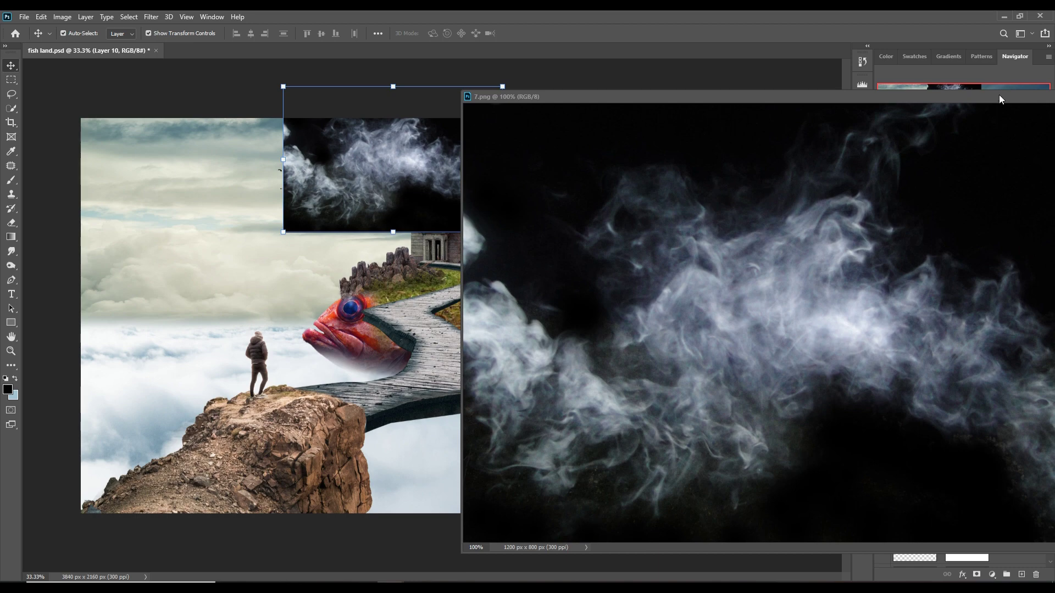
mouse_move(999, 99)
mouse_down()
mouse_move(504, 245)
mouse_move(489, 292)
mouse_up()
key(ctrl+w)
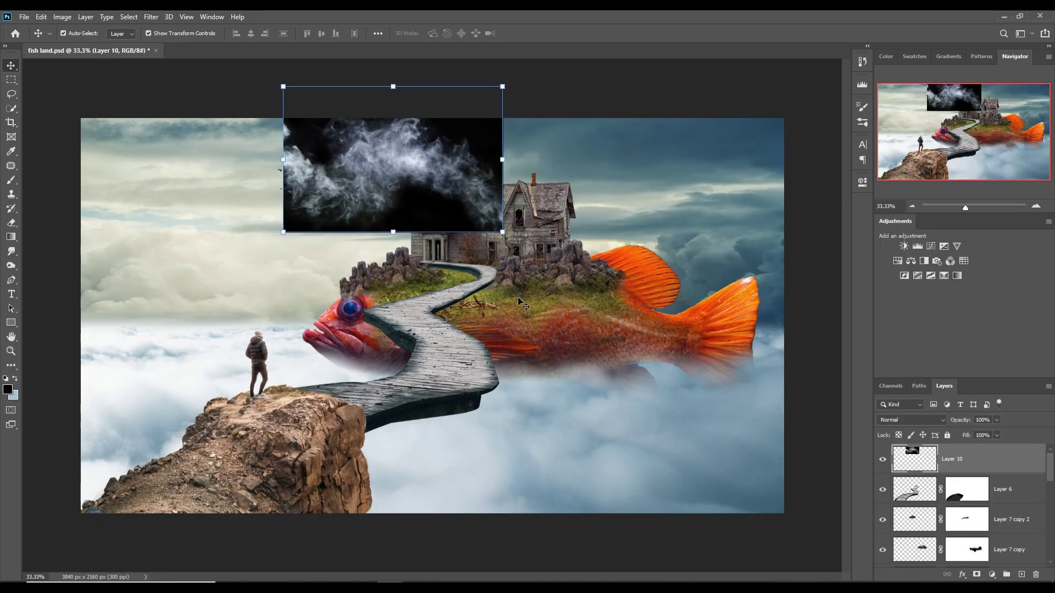
- Set the smoke to Screen, shrink it, flip it horizontally and place it above the chimney
click(926, 421)
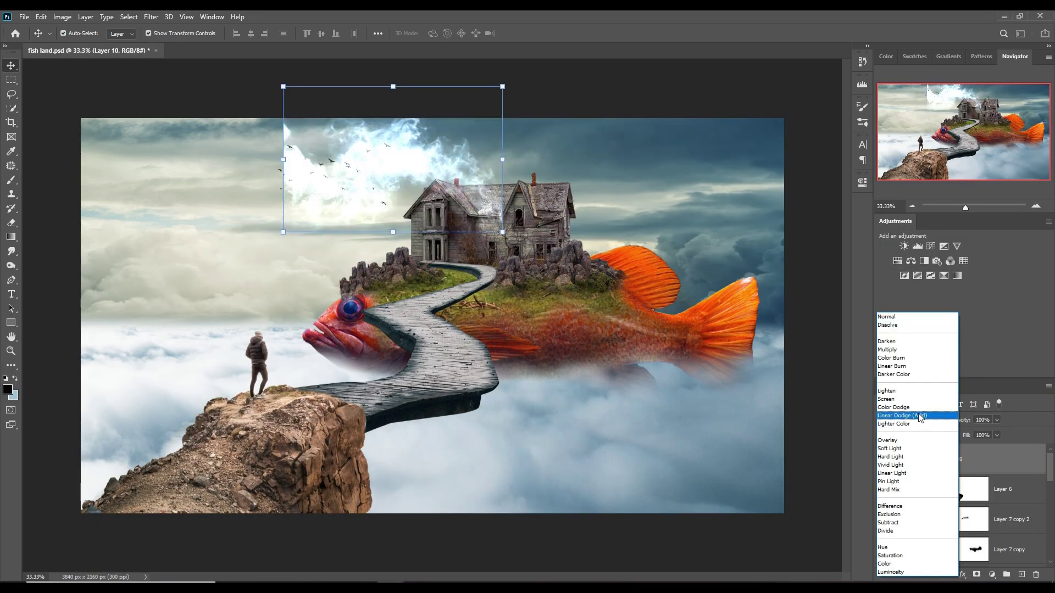
click(891, 398)
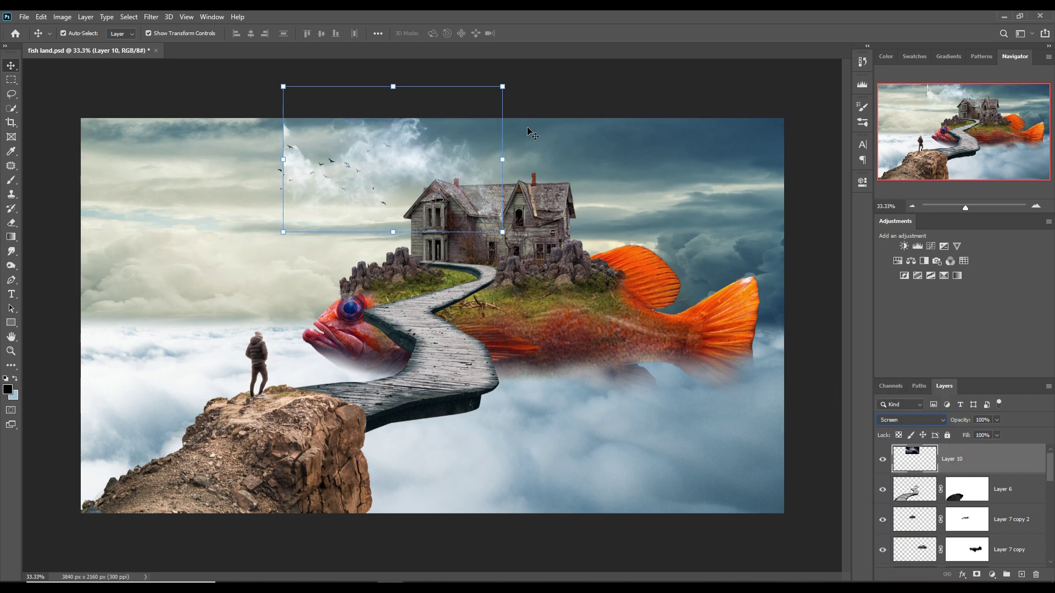
mouse_move(502, 86)
mouse_down()
mouse_move(373, 217)
mouse_move(505, 165)
mouse_up()
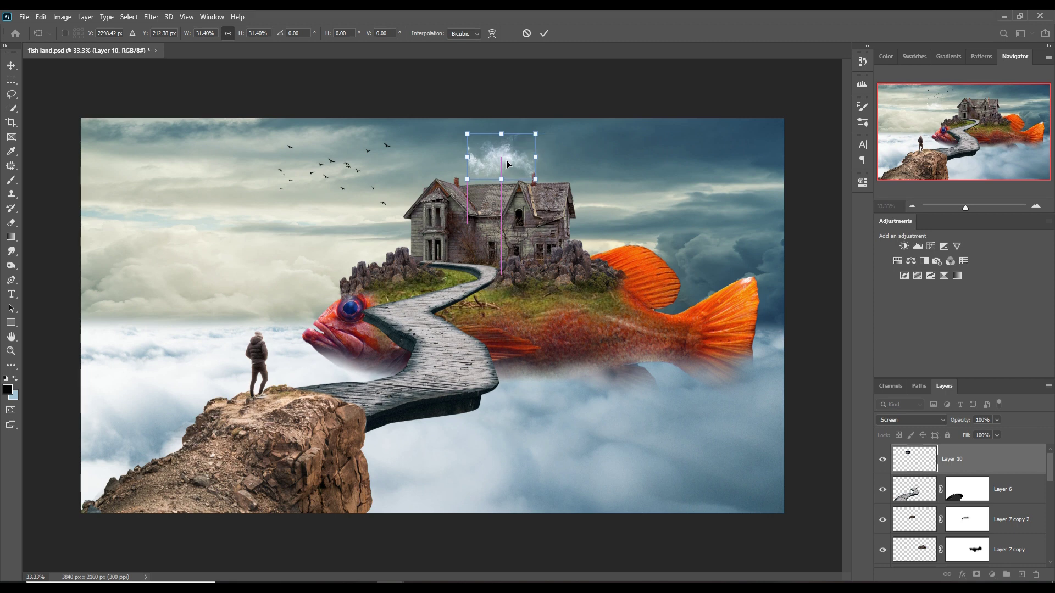
click(41, 17)
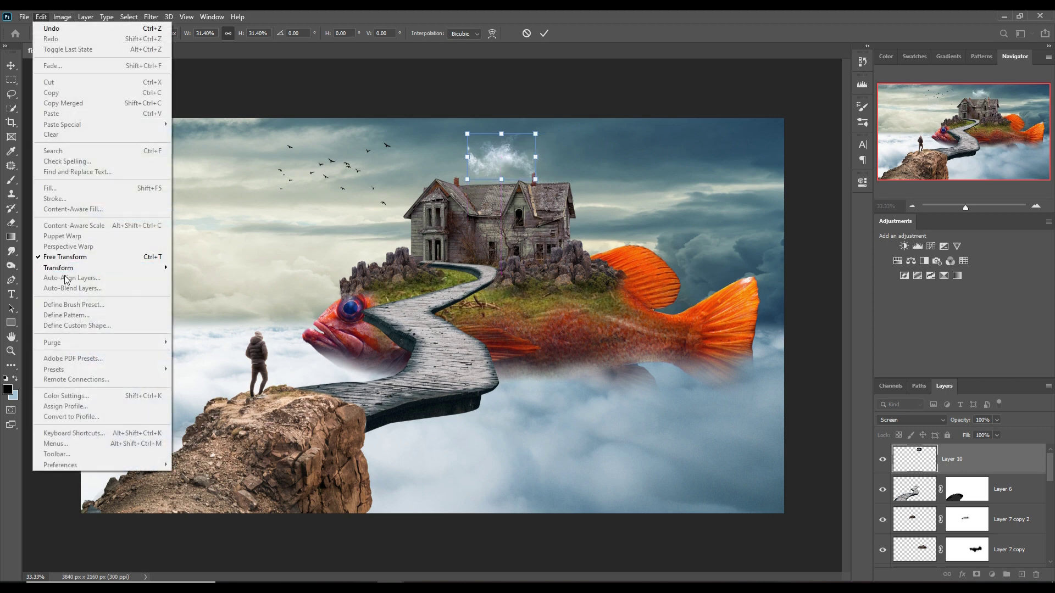
mouse_move(58, 268)
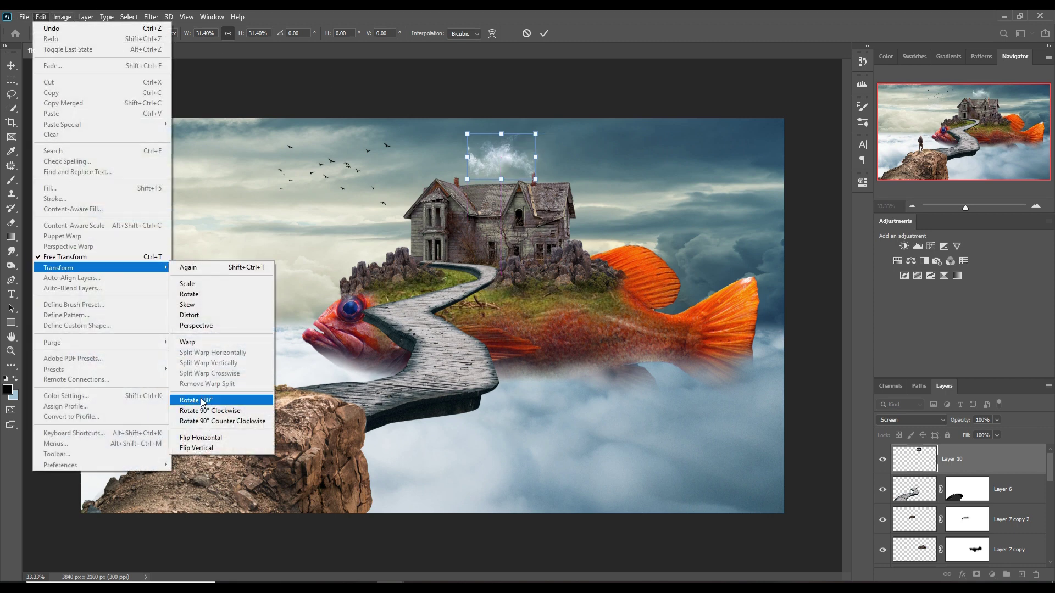
click(204, 438)
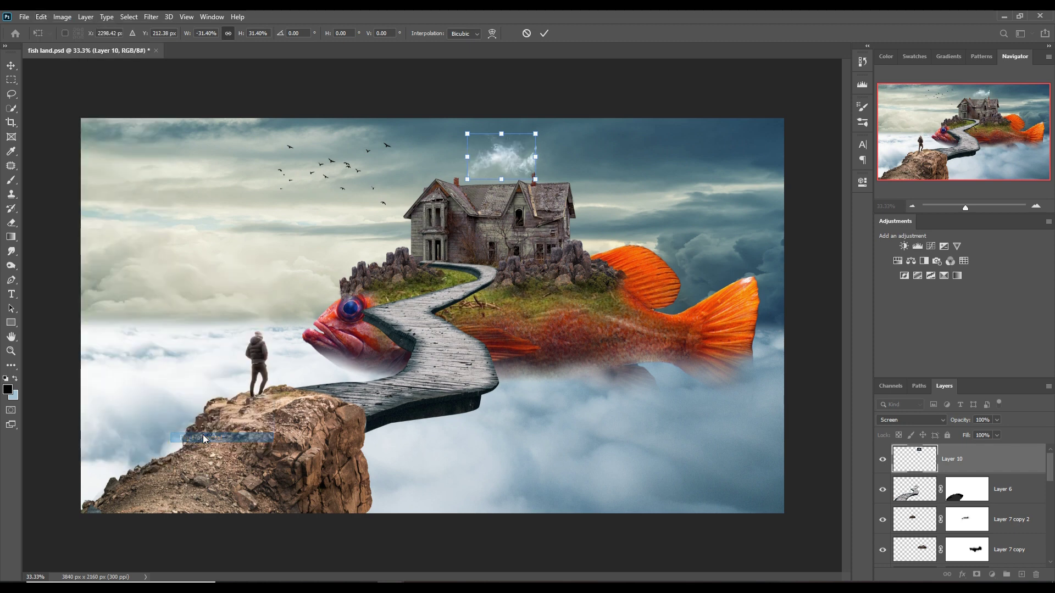
drag(488, 159, 553, 161)
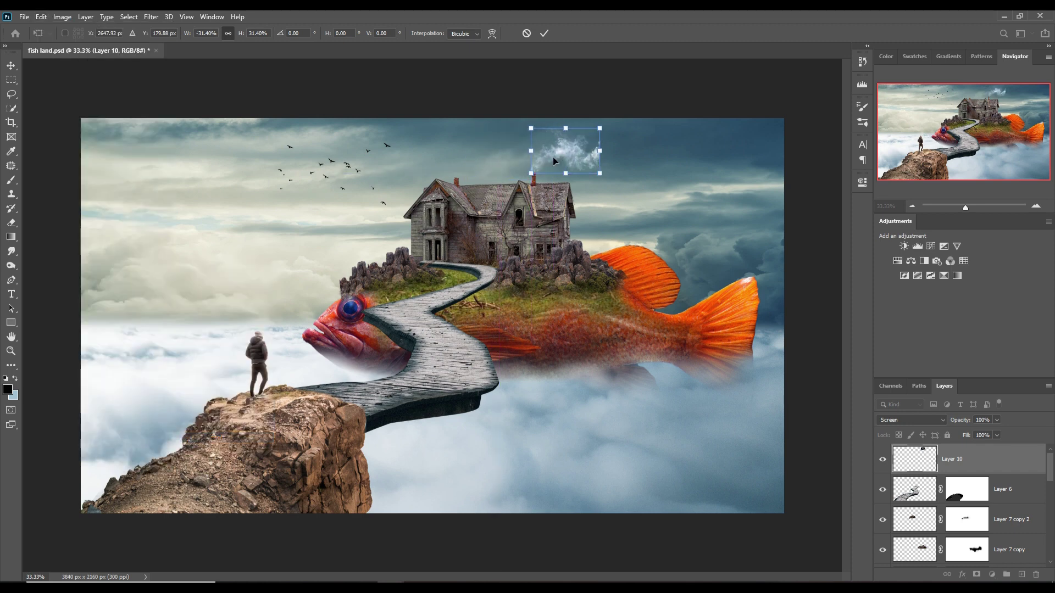
key(Down)
key(Down)
key(Down)
click(544, 33)
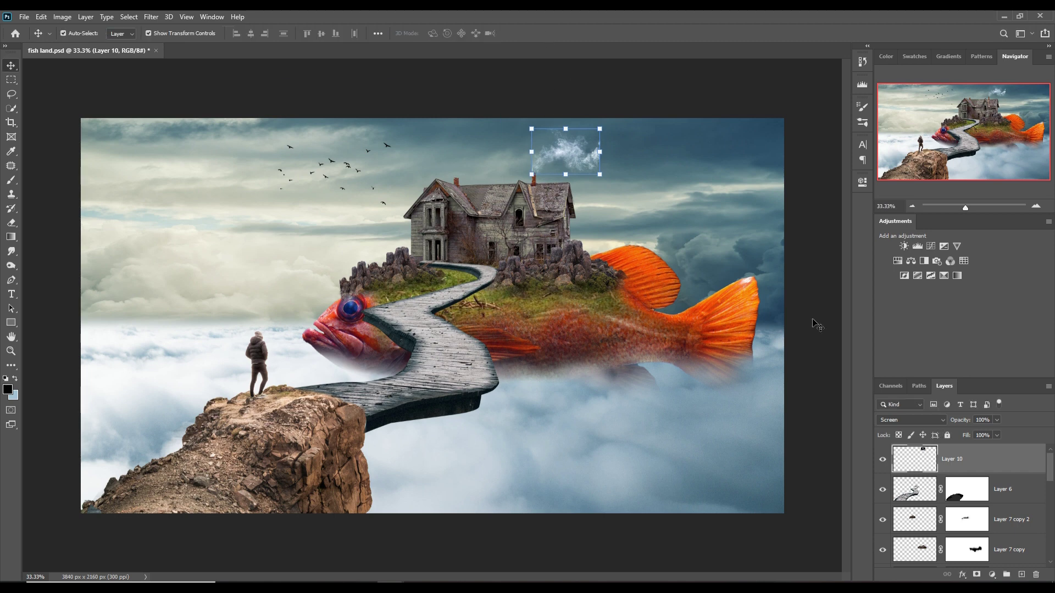
- Add a layer mask to the smoke and brush away its hard right edge
click(976, 574)
click(11, 181)
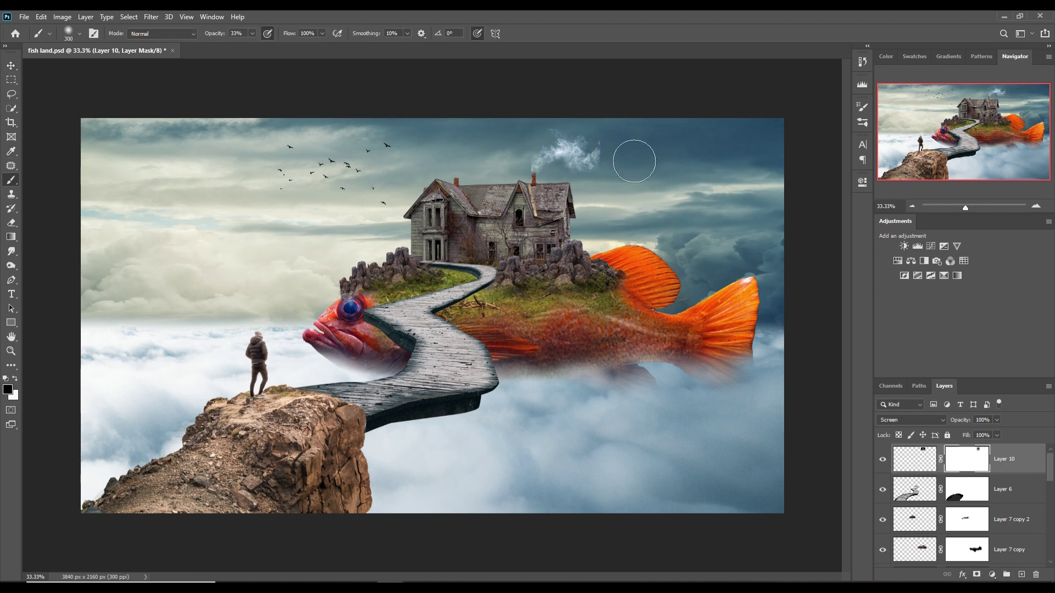
drag(638, 157, 619, 152)
click(11, 65)
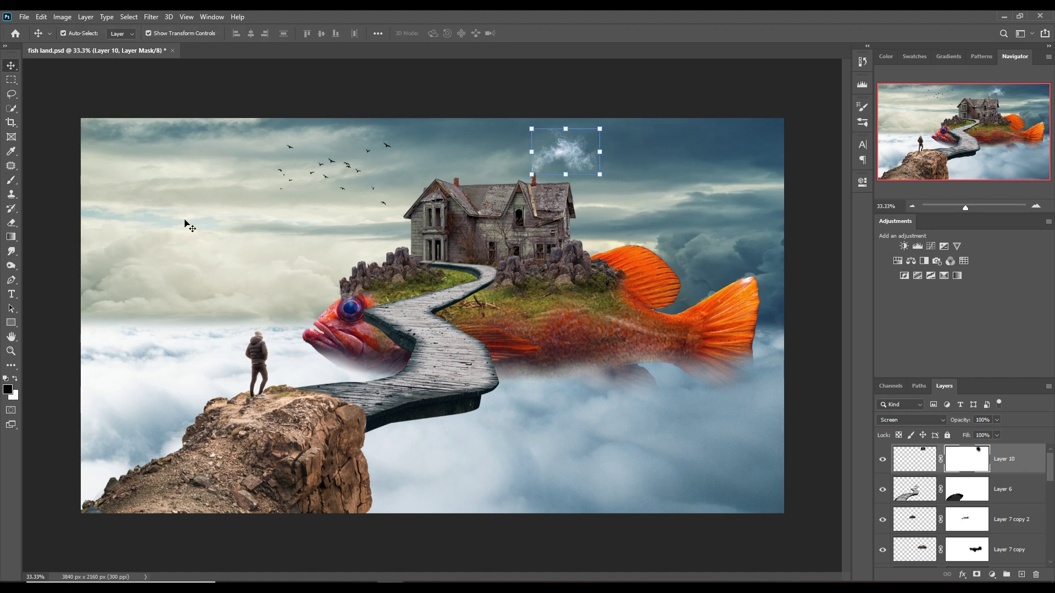
right_click(1021, 463)
key(Escape)
click(992, 574)
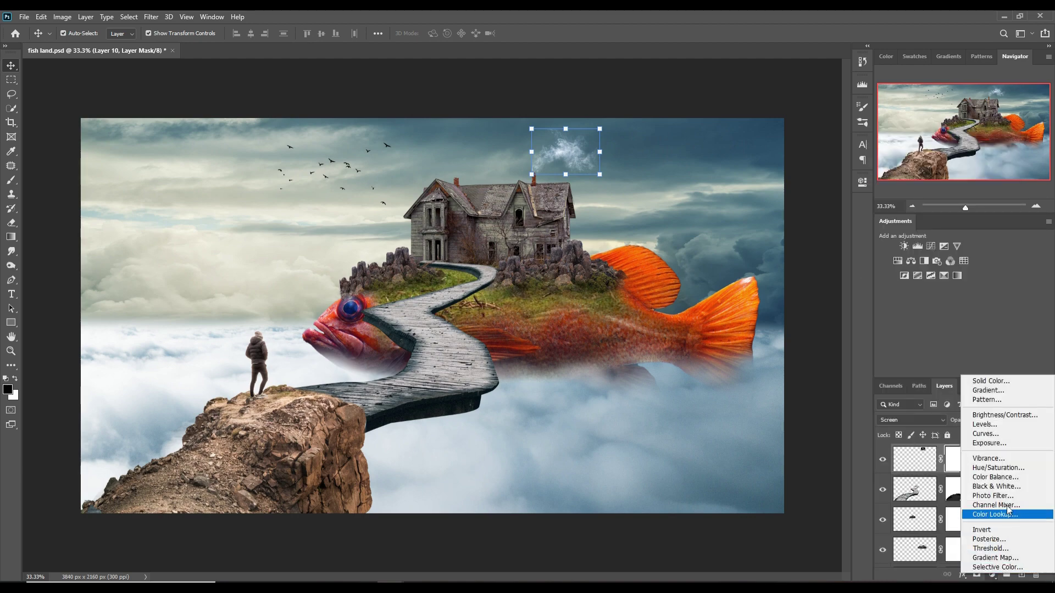
- Add a Curves adjustment clipped to the smoke, lifting the curve to brighten it
click(997, 433)
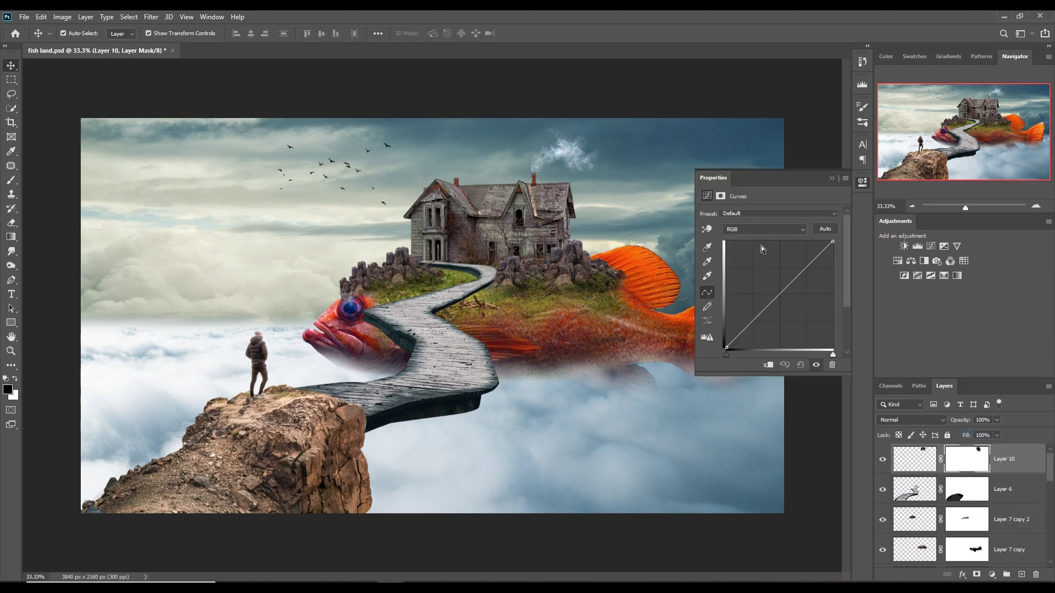
click(784, 300)
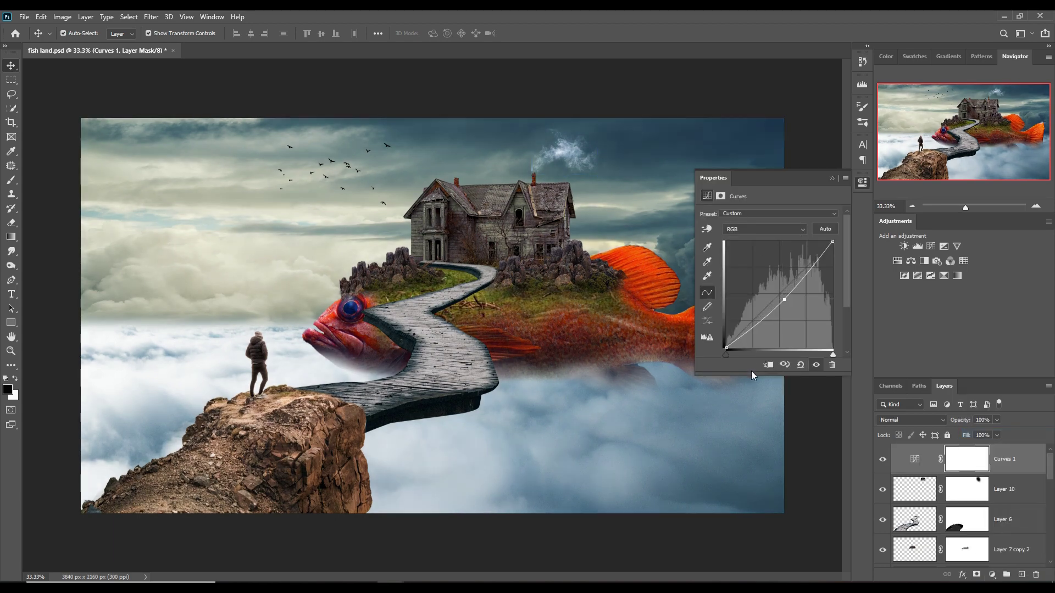
click(774, 366)
drag(789, 305, 778, 285)
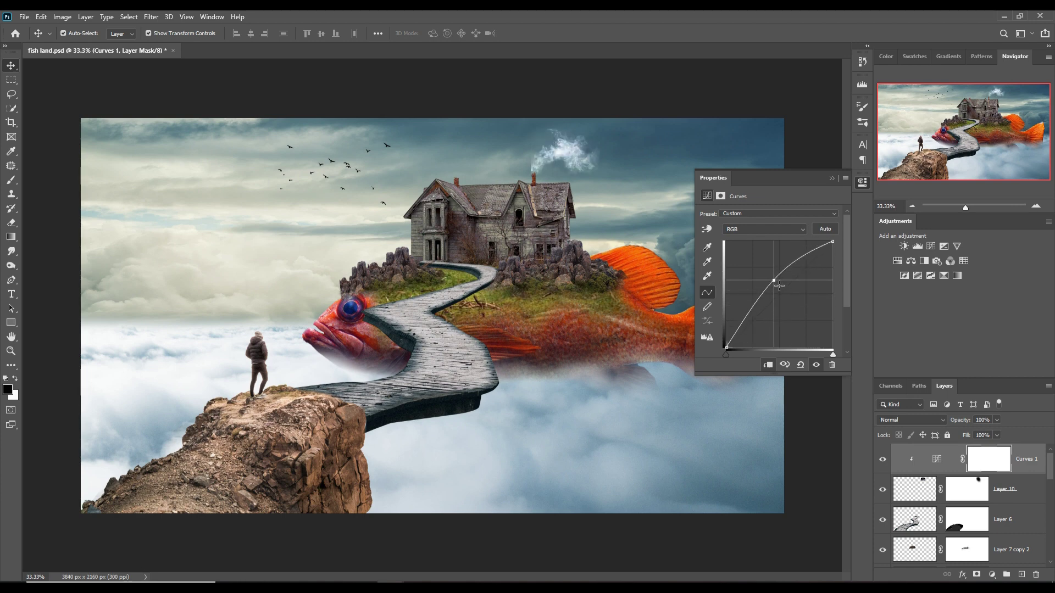
click(832, 179)
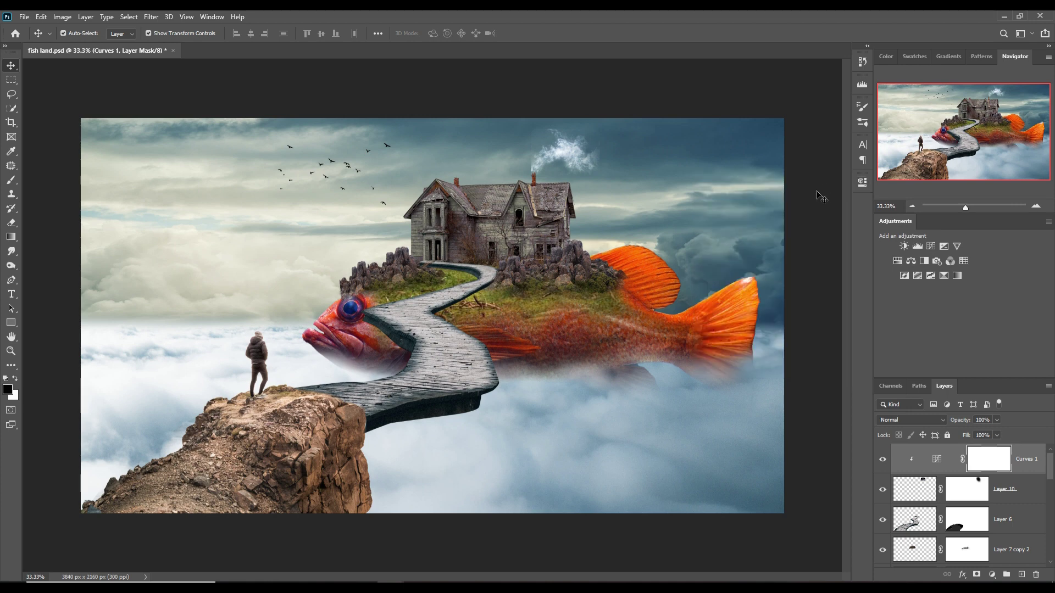
- Paint on the smoke layer's mask to hide part of the chimney smoke
click(980, 491)
click(8, 184)
drag(527, 148, 535, 165)
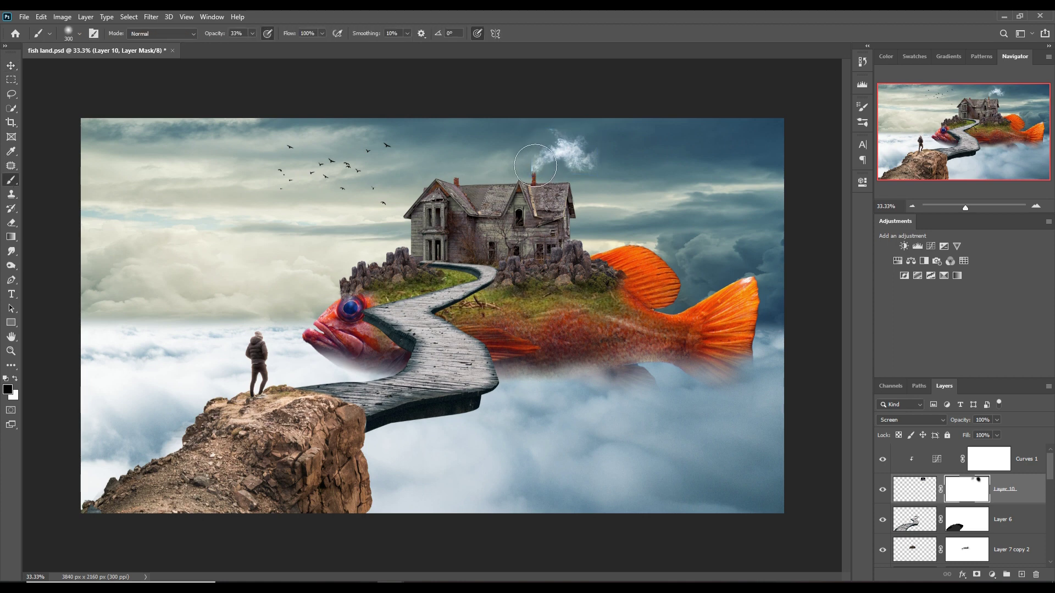
key(bracketleft)
key(bracketleft)
key(bracketleft)
- Duplicate the smoke with its Curves, move the copy over the left chimney and shrink it
key(v)
shift+click(1025, 459)
mouse_move(566, 157)
mouse_down()
mouse_move(473, 154)
mouse_move(505, 144)
mouse_up()
key(Return)
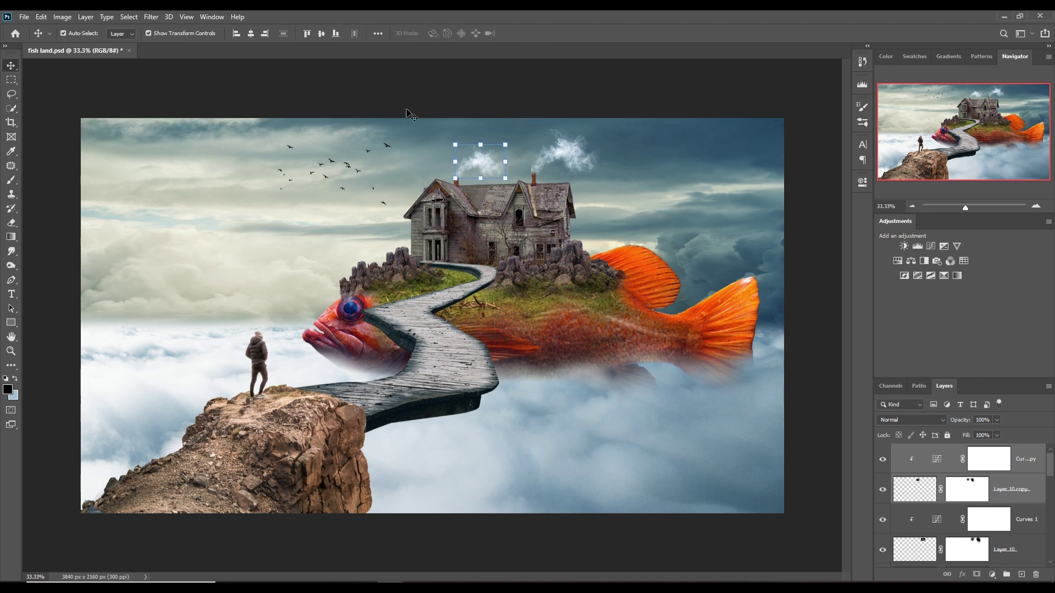
click(421, 328)
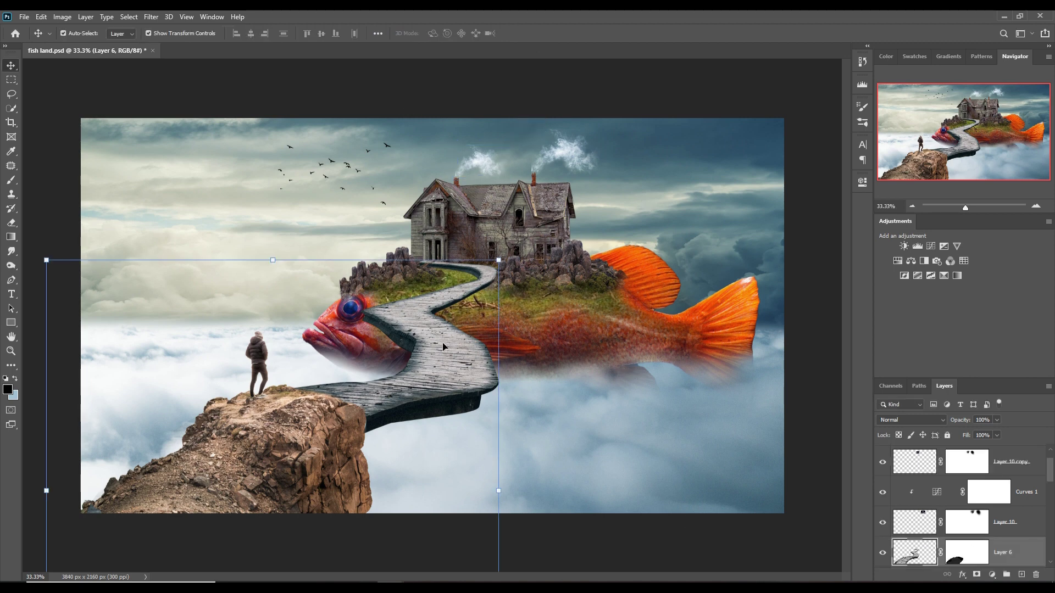
- Add a Color Balance adjustment to the boardwalk: Cyan-Red +23, Yellow-Blue +2
click(992, 574)
drag(755, 238, 766, 238)
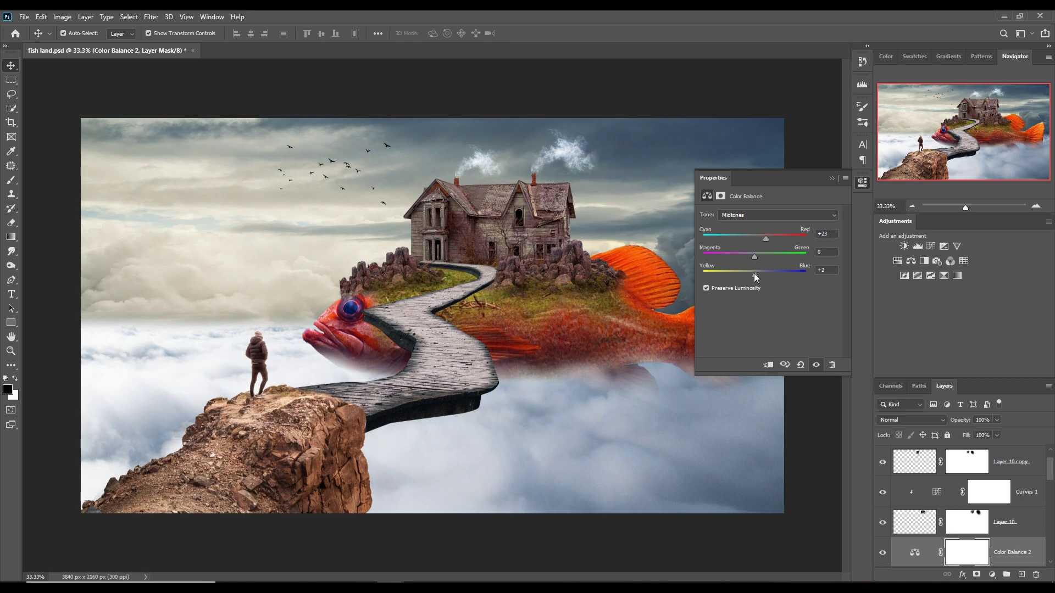
click(831, 178)
click(473, 280)
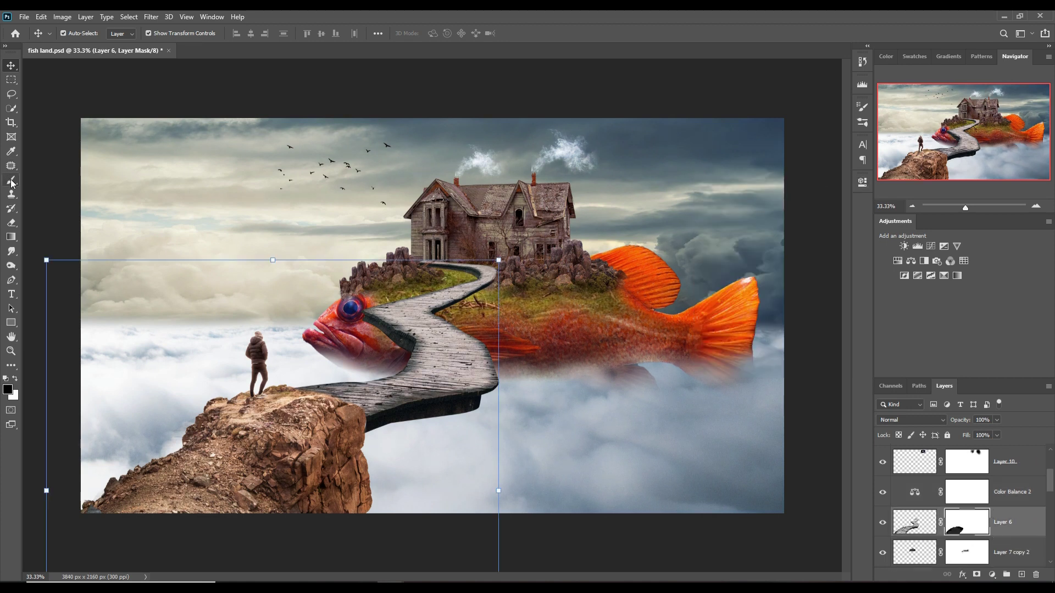
key(b)
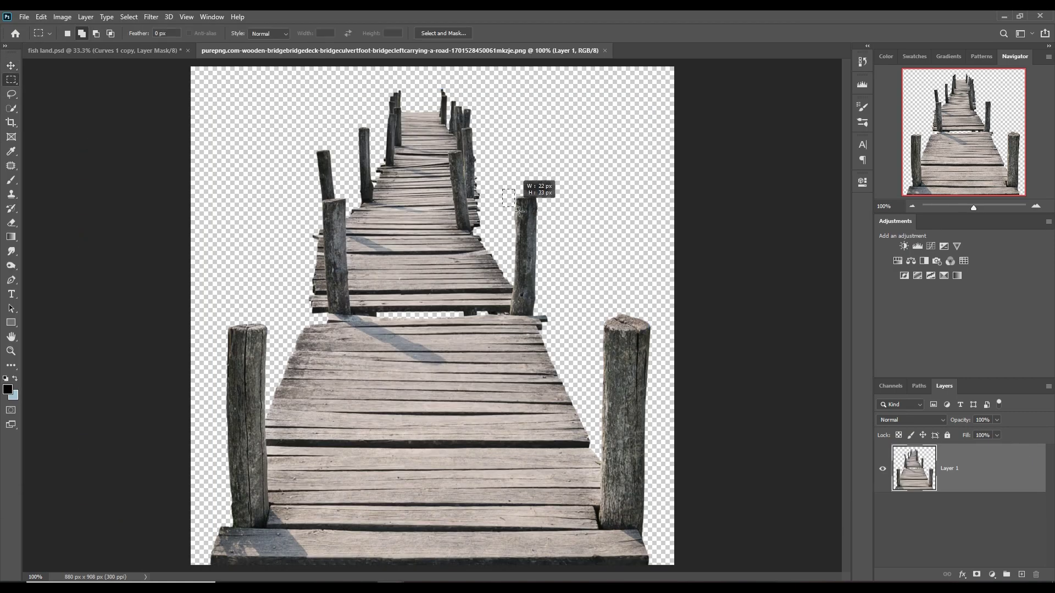
- Marquee one wooden post in the bridge photo, drag it into fish land.psd and stretch it taller
drag(519, 210, 555, 285)
key(v)
mouse_move(308, 50)
mouse_down()
mouse_move(308, 104)
mouse_move(657, 136)
mouse_up()
mouse_move(877, 330)
mouse_down()
mouse_move(297, 379)
mouse_move(303, 343)
mouse_up()
key(ctrl+t)
click(544, 33)
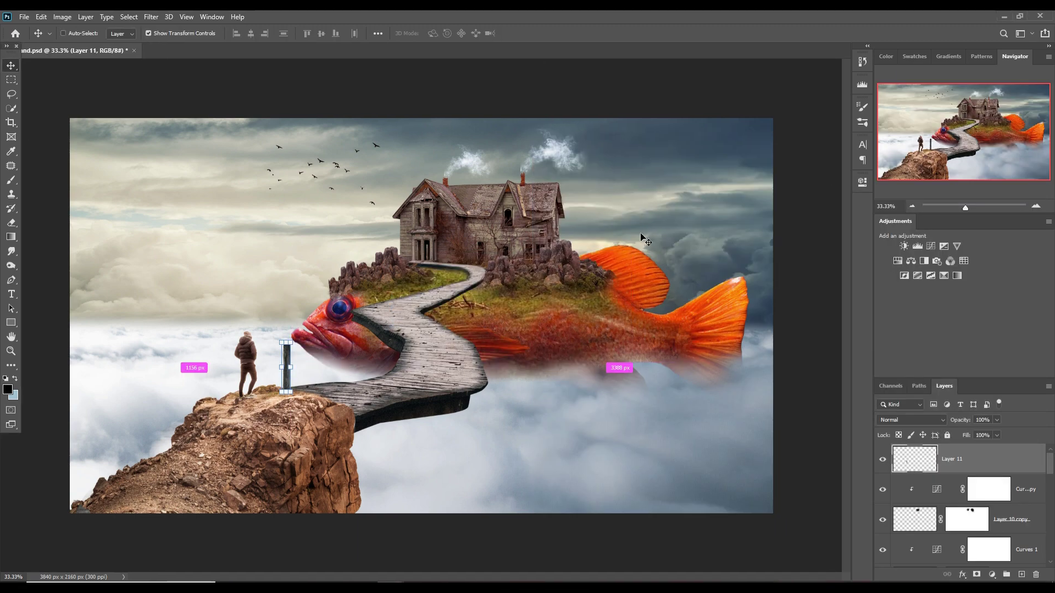
- Move the post layer beneath Layer 10 and give it a layer mask
scroll(292, 368, up, 3)
drag(952, 459, 999, 527)
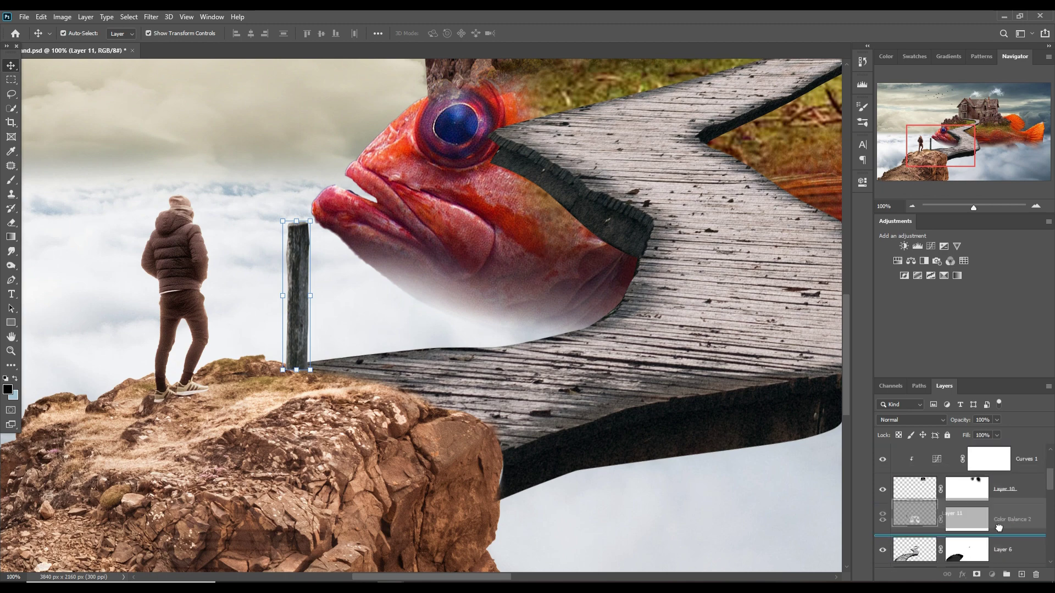
click(967, 489)
key(b)
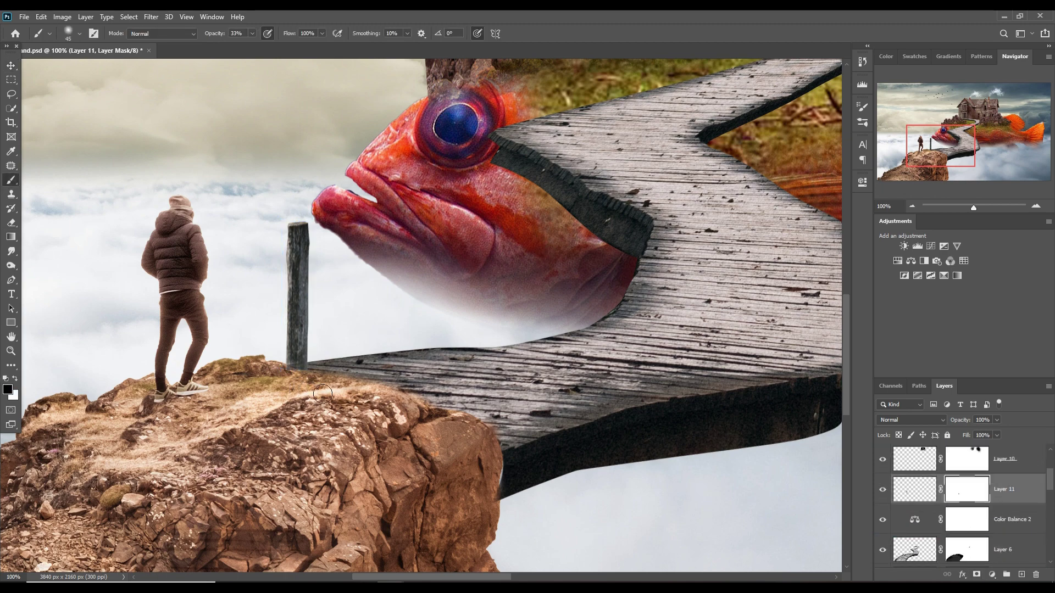
key(v)
- Duplicate the post, place the copy further along the walkway and touch up its mask
right_click(1005, 489)
click(934, 94)
key(Return)
drag(300, 255, 504, 337)
click(967, 489)
key(b)
click(80, 34)
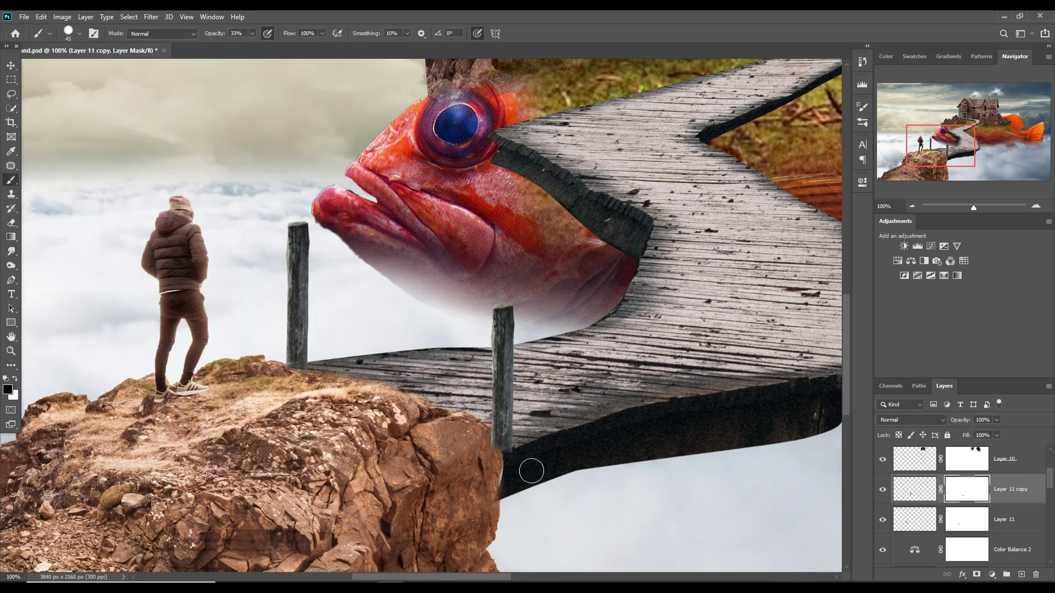
key(bracketleft)
key(v)
- Duplicate the post twice more, placing a copy further right on the walkway
right_click(1006, 489)
click(934, 78)
key(Return)
mouse_move(499, 348)
mouse_down()
mouse_move(789, 281)
mouse_move(604, 209)
mouse_up()
right_click(1018, 486)
click(934, 79)
key(Return)
- Add more post copies up the walkway, shortening the distant one to match perspective
right_click(1011, 488)
click(933, 79)
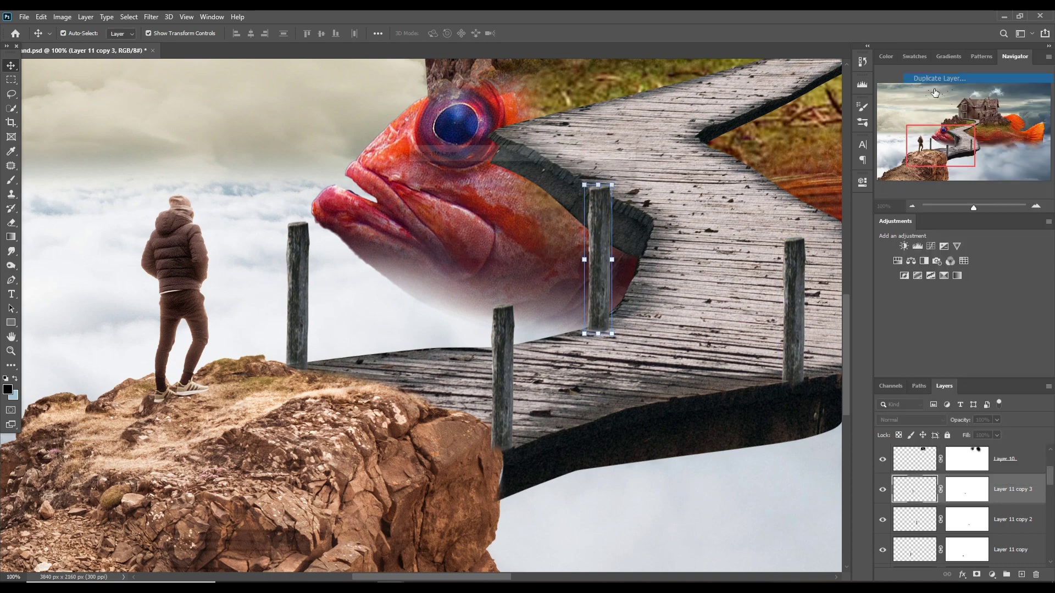
key(Return)
drag(600, 246, 751, 93)
key(ctrl+minus)
mouse_move(647, 132)
mouse_down()
mouse_move(647, 152)
mouse_move(483, 143)
mouse_move(727, 82)
mouse_up()
key(Return)
right_click(1010, 488)
click(934, 78)
key(Return)
key(ctrl+minus)
key(ctrl+minus)
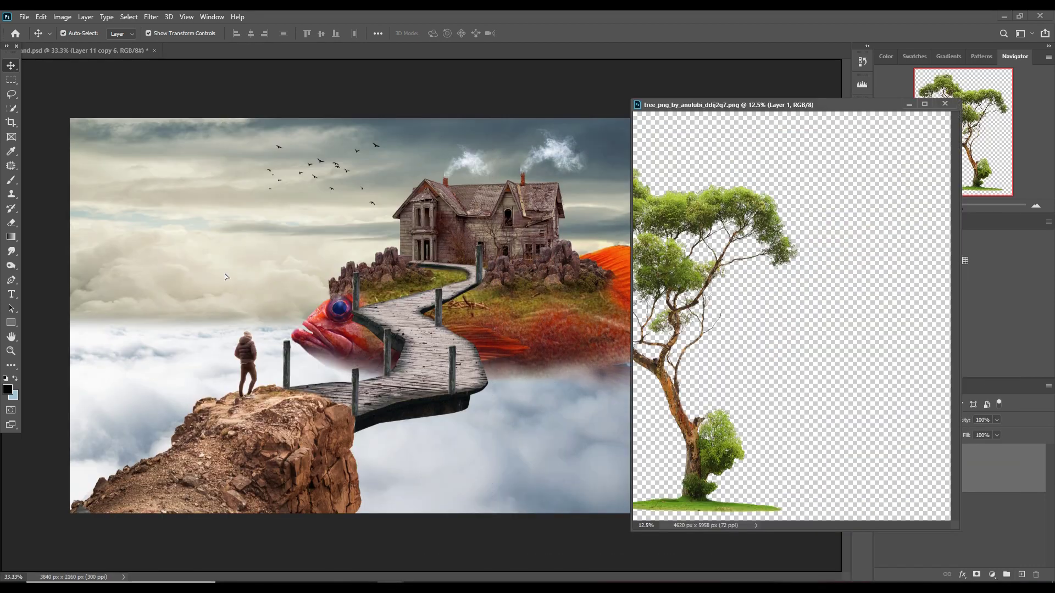
- Bring the tree into the composite, scale it down and place it on the cliff beside the man
drag(769, 329, 657, 385)
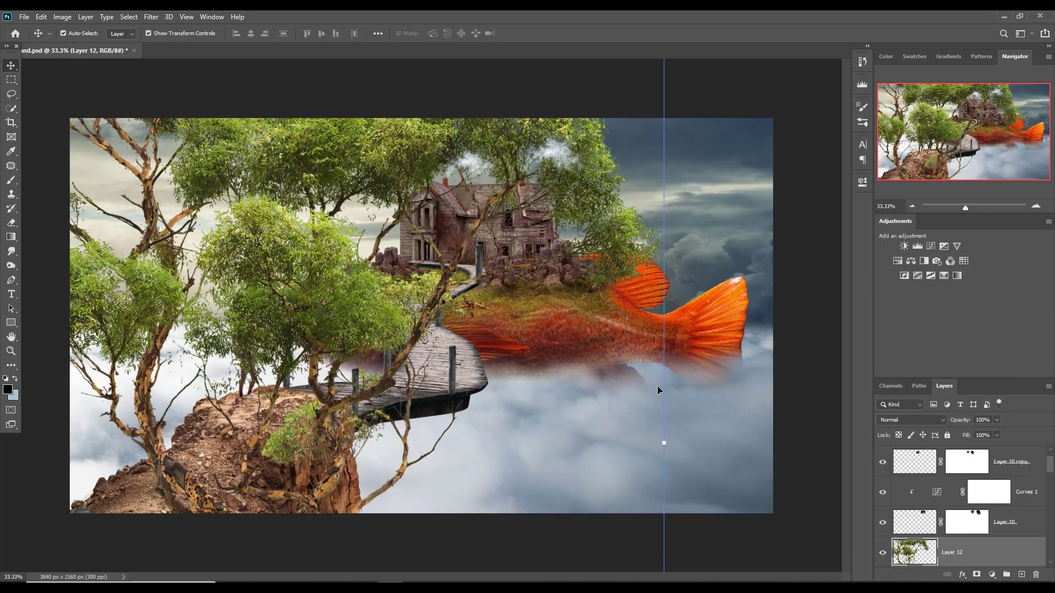
key(ctrl+t)
drag(117, 323, 176, 407)
drag(308, 286, 265, 255)
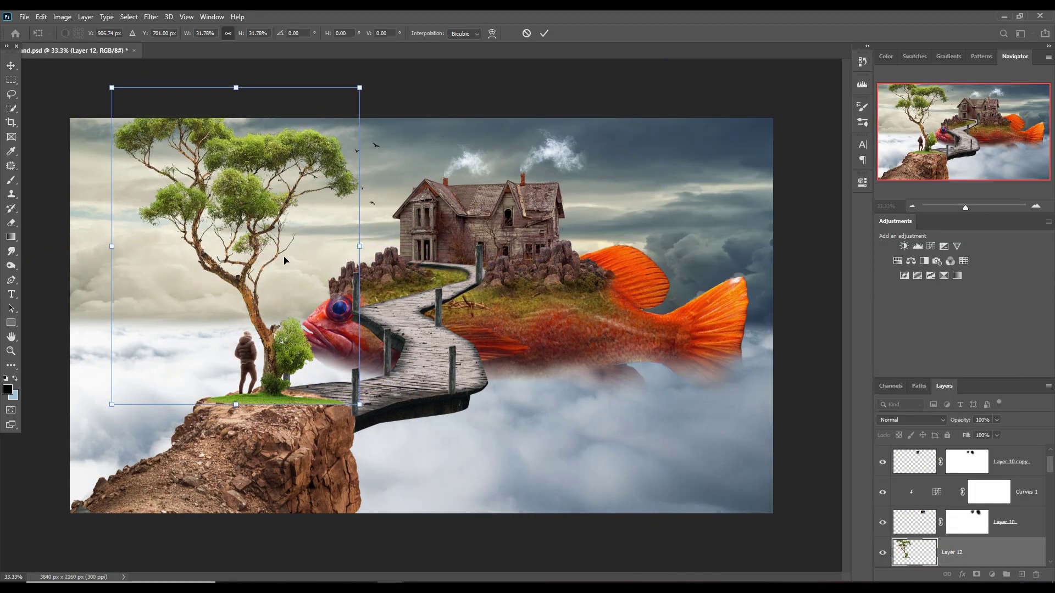
drag(354, 87, 332, 115)
drag(220, 222, 296, 226)
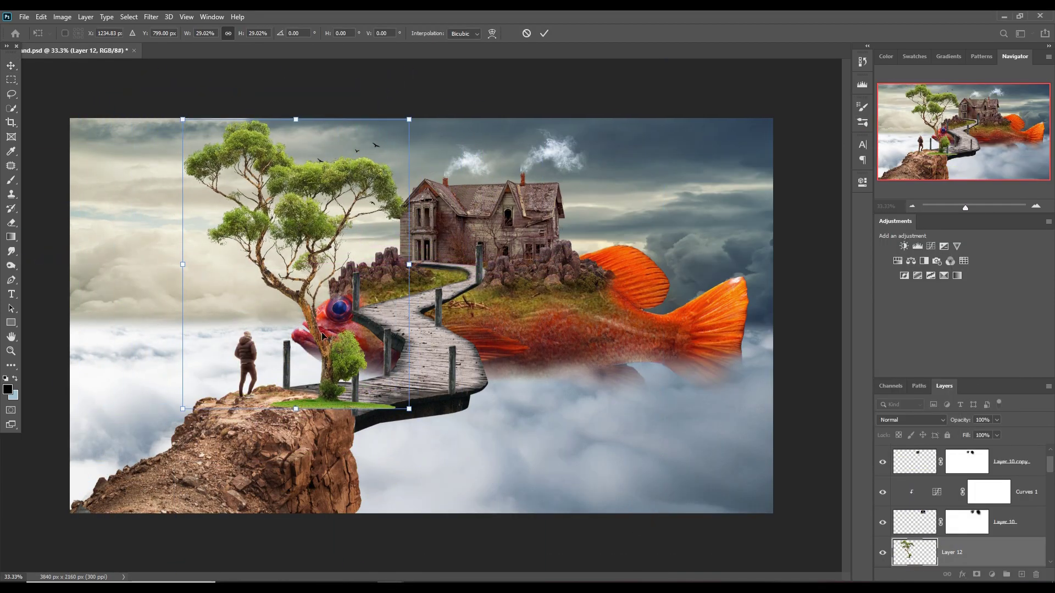
drag(324, 336, 205, 336)
key(Return)
- Flip the tree horizontally, mask it, and brush out both ends of its grass strip
click(41, 17)
click(201, 437)
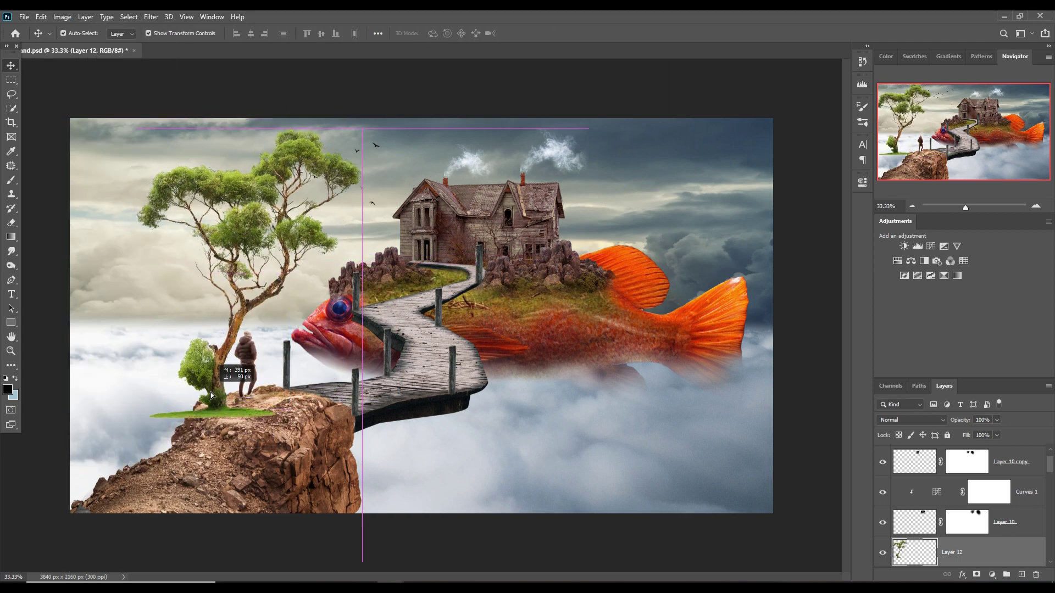
click(976, 575)
key(b)
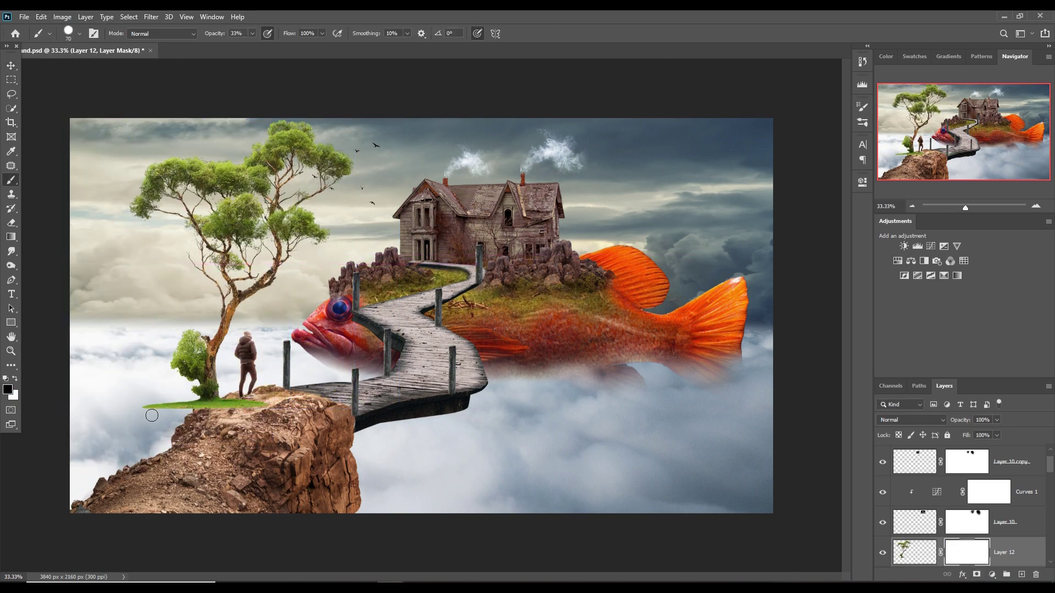
drag(252, 46, 289, 46)
drag(144, 406, 204, 407)
drag(271, 416, 242, 405)
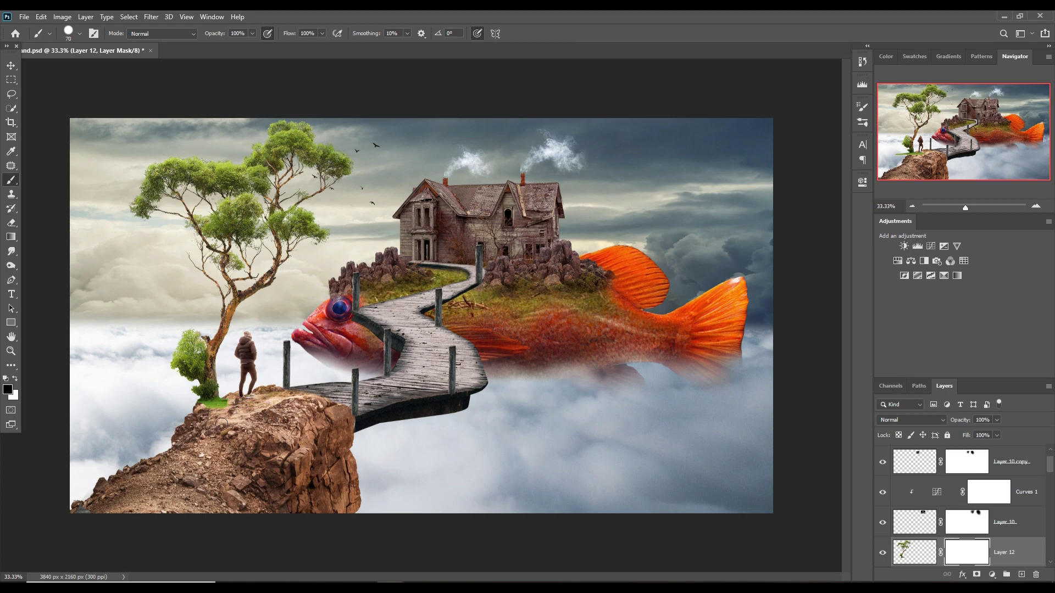
click(80, 34)
double_click(71, 159)
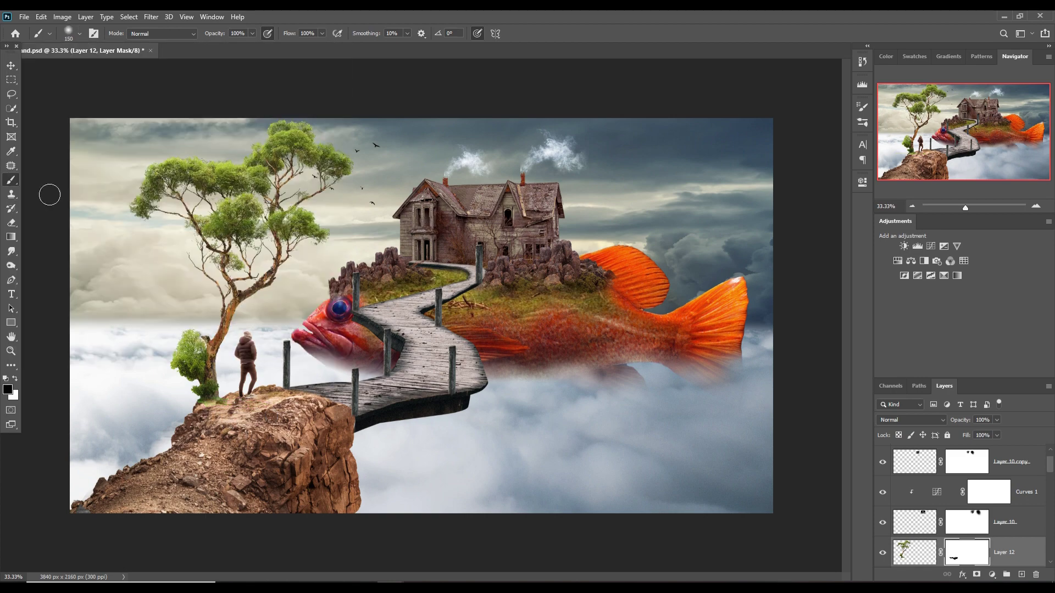
- Add a Hue/Saturation adjustment clipped to the fish, lowering its saturation
key(v)
click(593, 354)
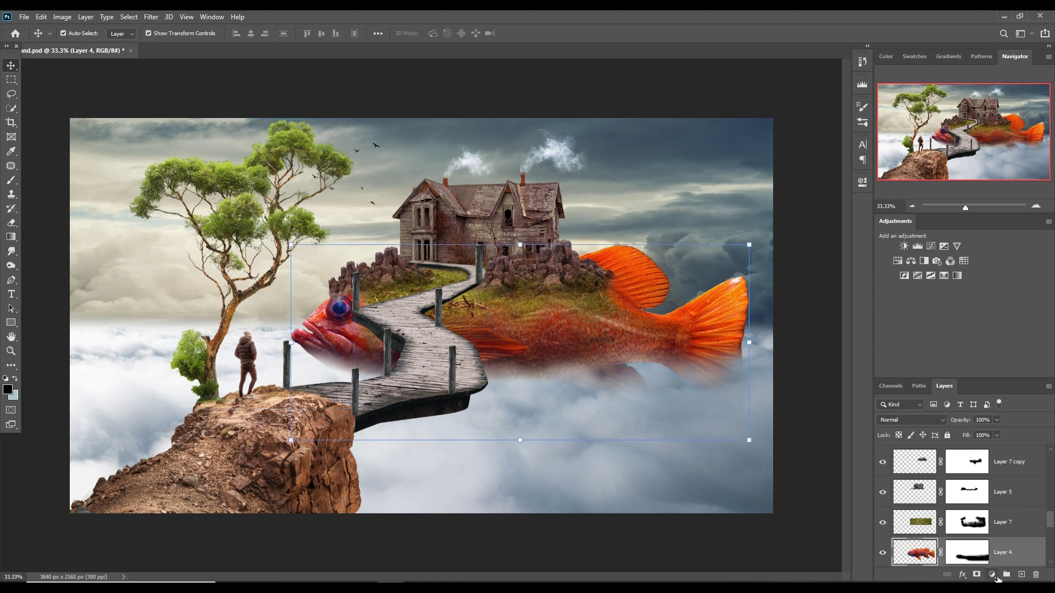
click(992, 575)
click(994, 475)
drag(769, 280, 738, 279)
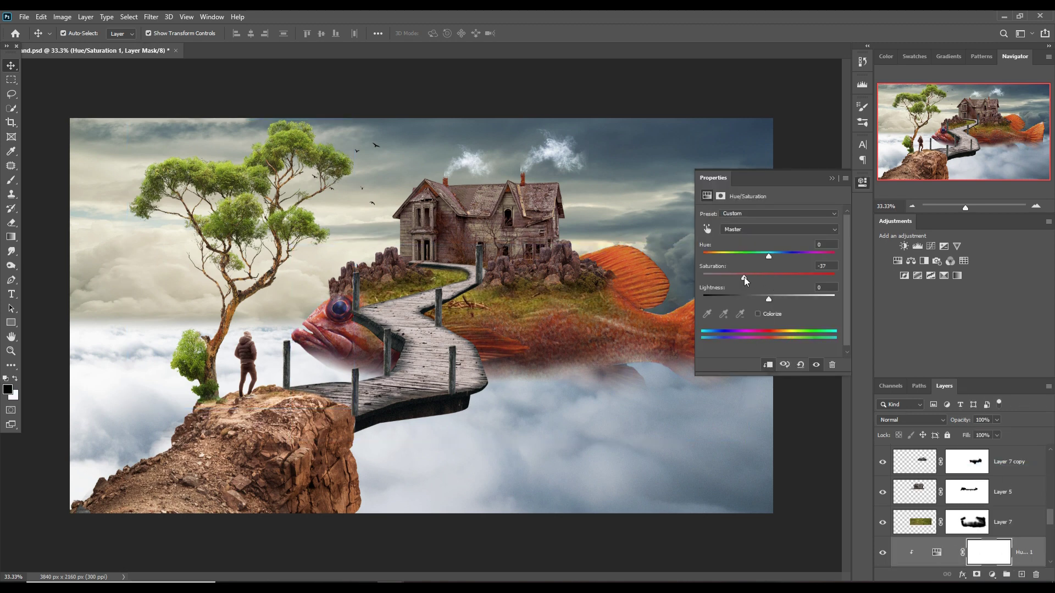
click(830, 179)
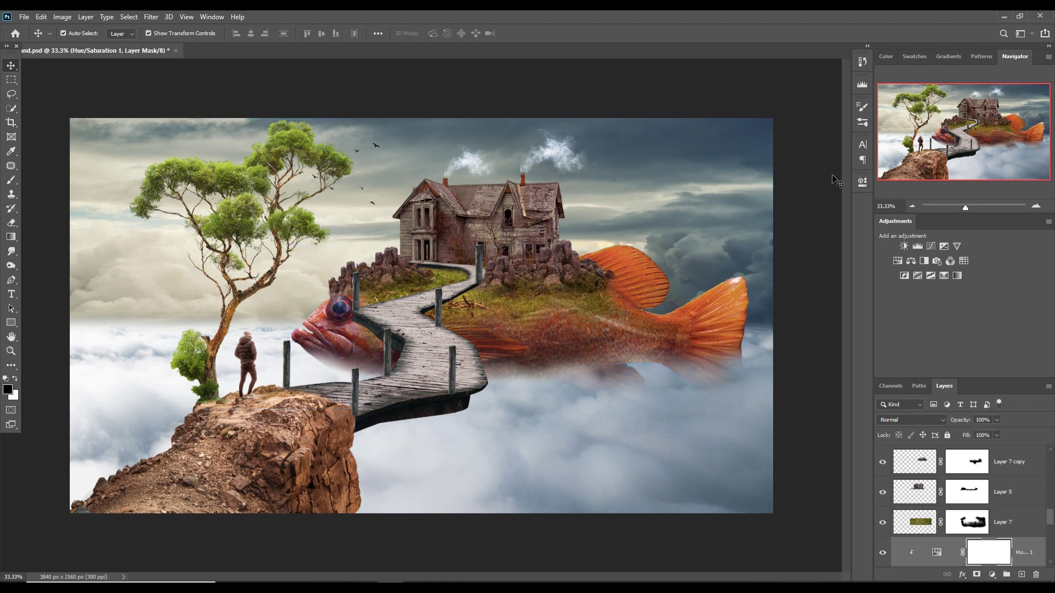
- Paint the walkway's mask with a large low-opacity brush to fade its underside into the clouds
click(444, 401)
key(b)
click(257, 33)
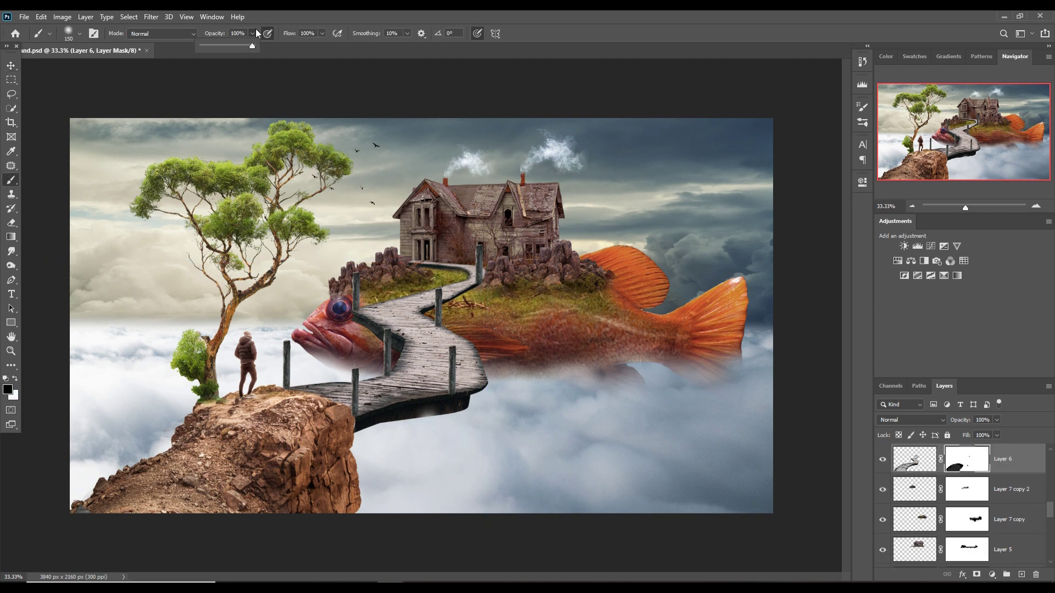
key(3)
key(3)
key(bracketright)
key(bracketright)
key(bracketright)
mouse_move(485, 445)
mouse_down()
mouse_move(427, 454)
mouse_move(490, 442)
mouse_move(467, 447)
mouse_move(522, 452)
mouse_up()
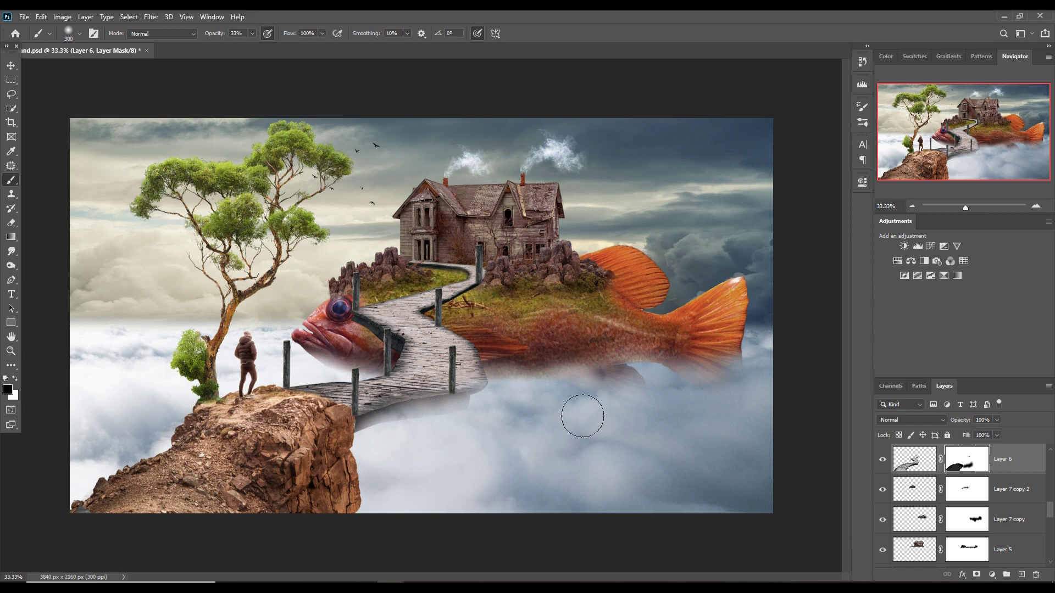
- Move the bird flock to the right of the house
key(v)
ctrl+click(376, 146)
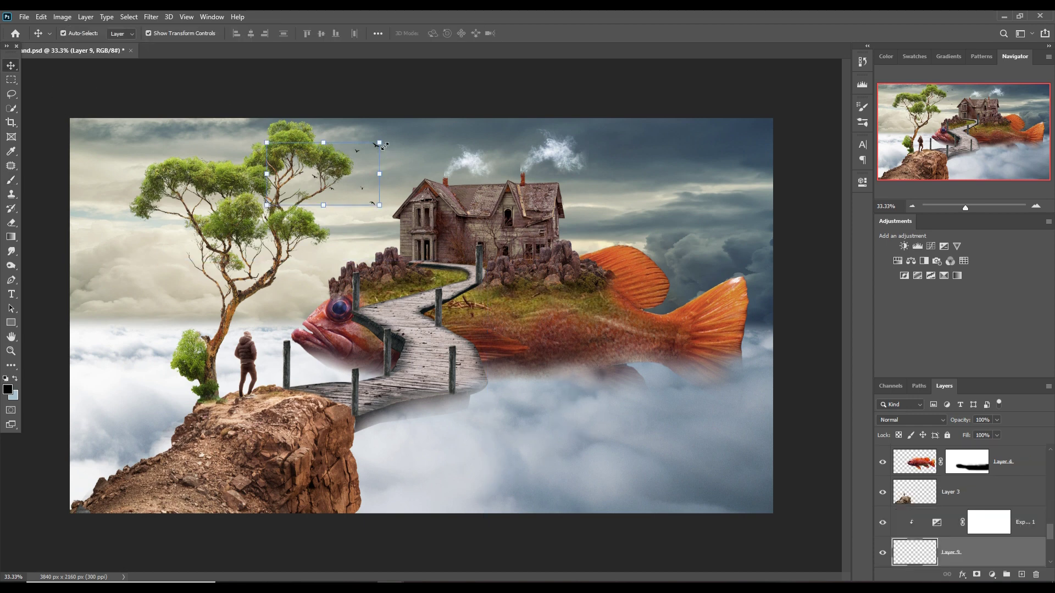
key(ctrl+t)
mouse_move(366, 182)
mouse_down()
mouse_move(654, 193)
mouse_move(660, 206)
mouse_up()
key(Return)
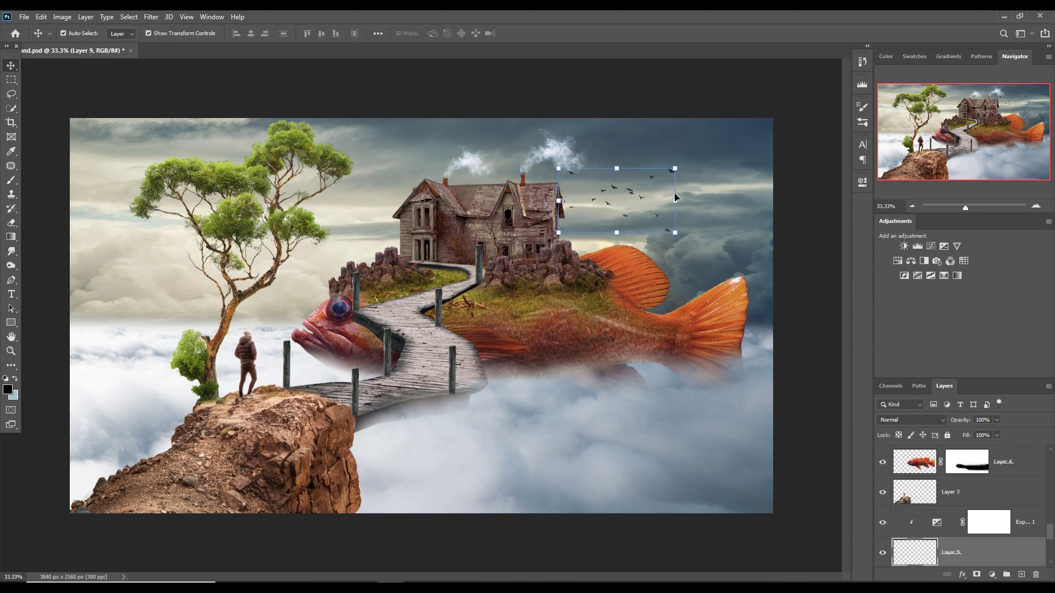
- Add new empty layers above the sky and the house, clipping the upper one to the house
scroll(1020, 481, down, 3)
click(978, 522)
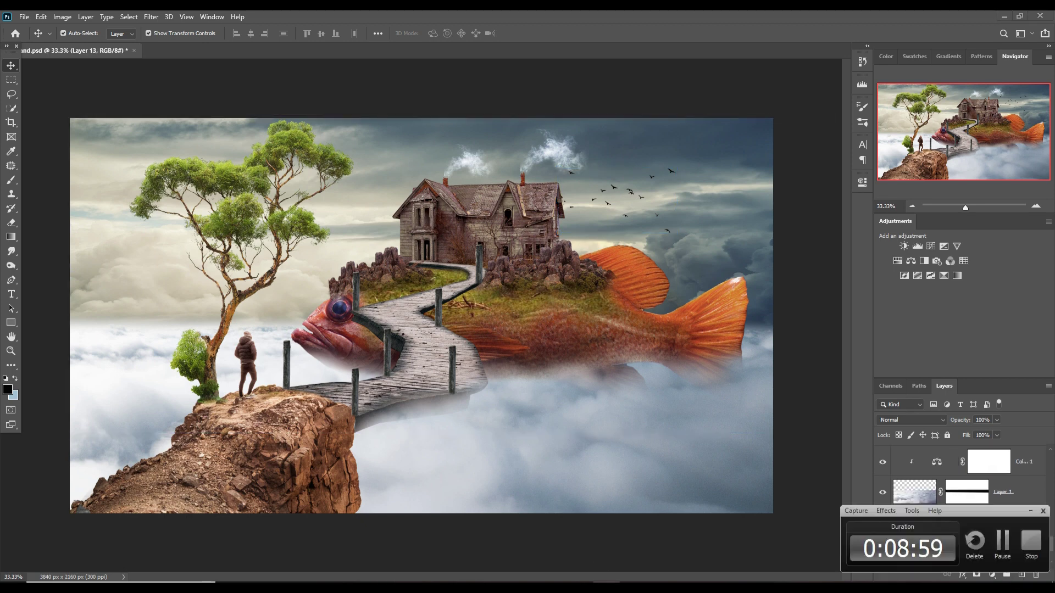
key(ctrl+shift+alt+n)
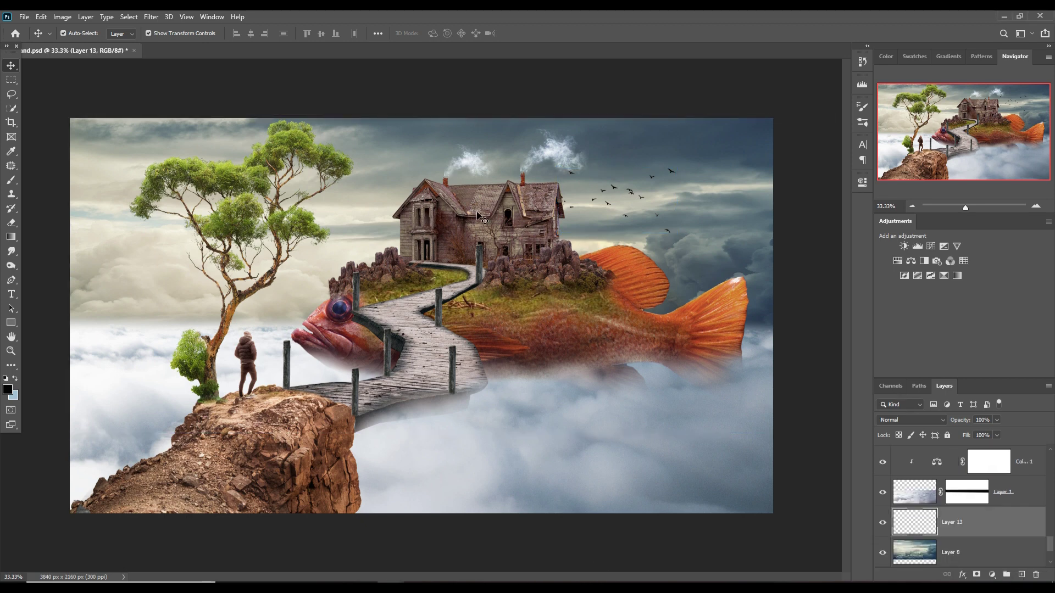
click(478, 217)
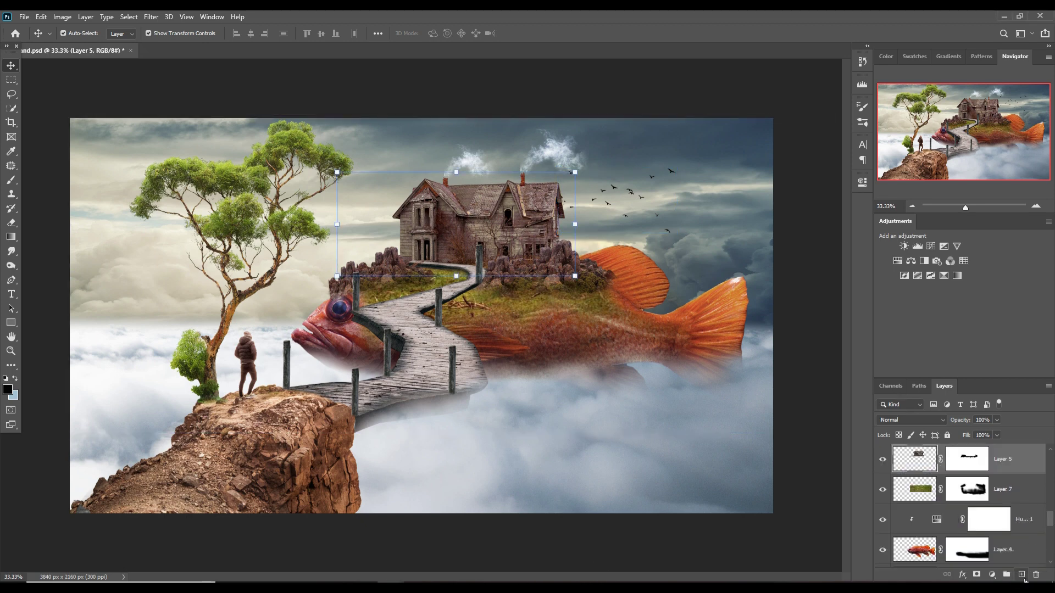
click(1022, 575)
right_click(982, 459)
click(878, 327)
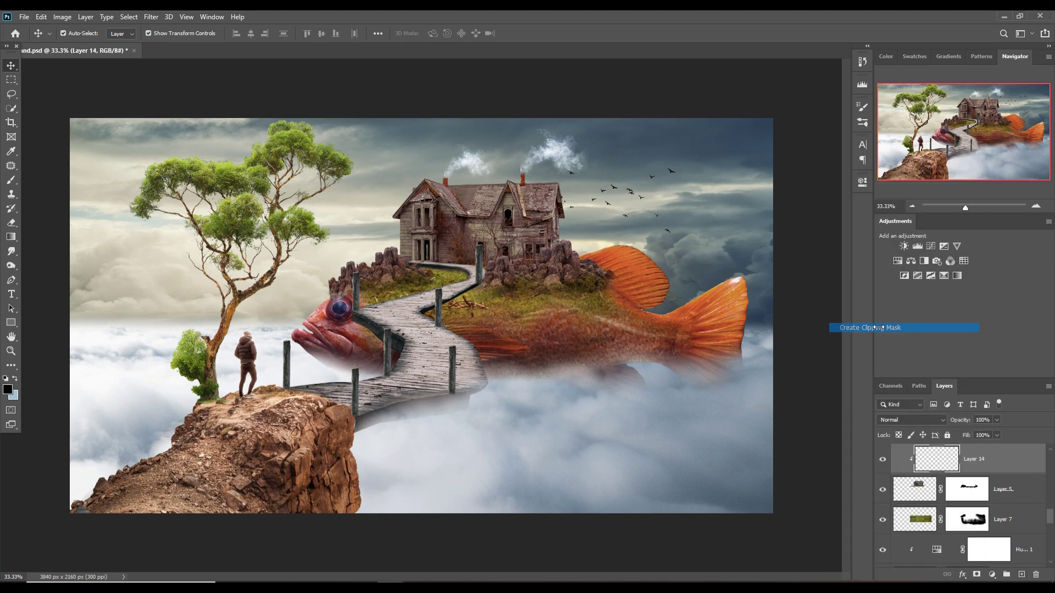
click(939, 420)
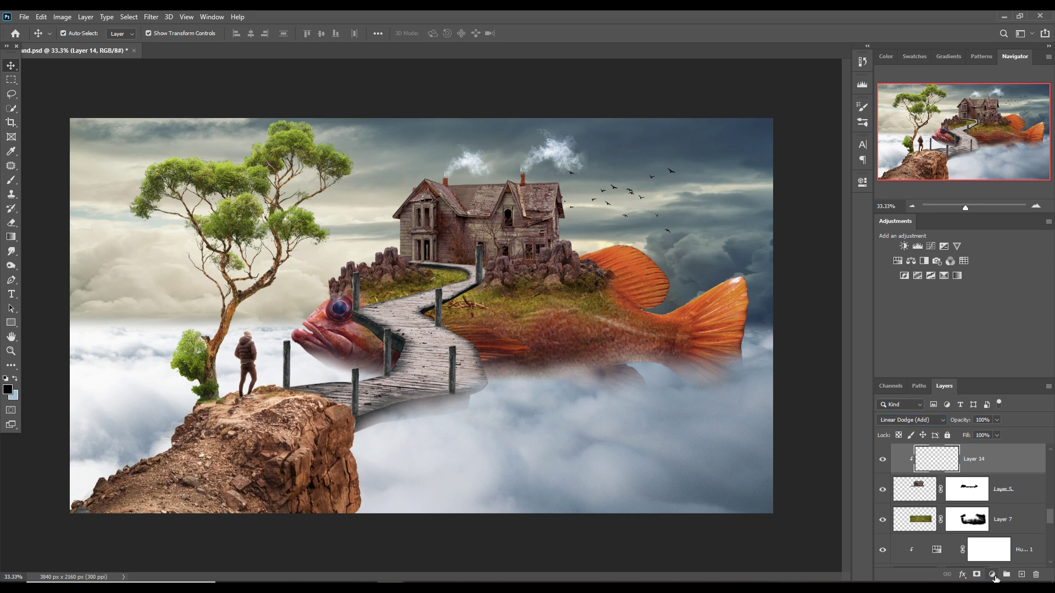
- Add an orange (fd9002) Solid Color fill layer over the house
click(992, 574)
click(994, 381)
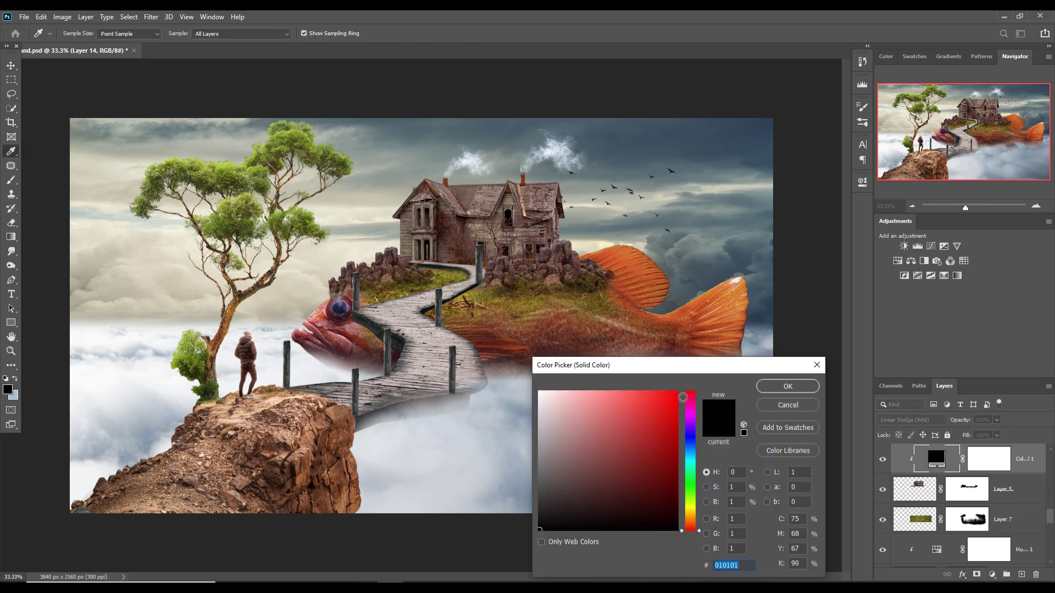
click(677, 393)
click(695, 519)
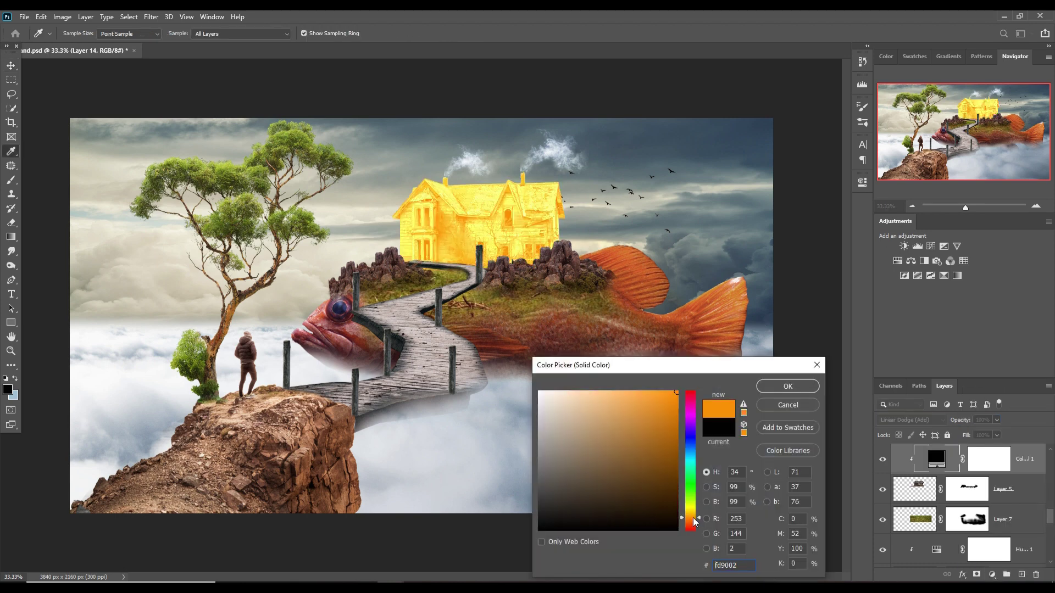
click(788, 386)
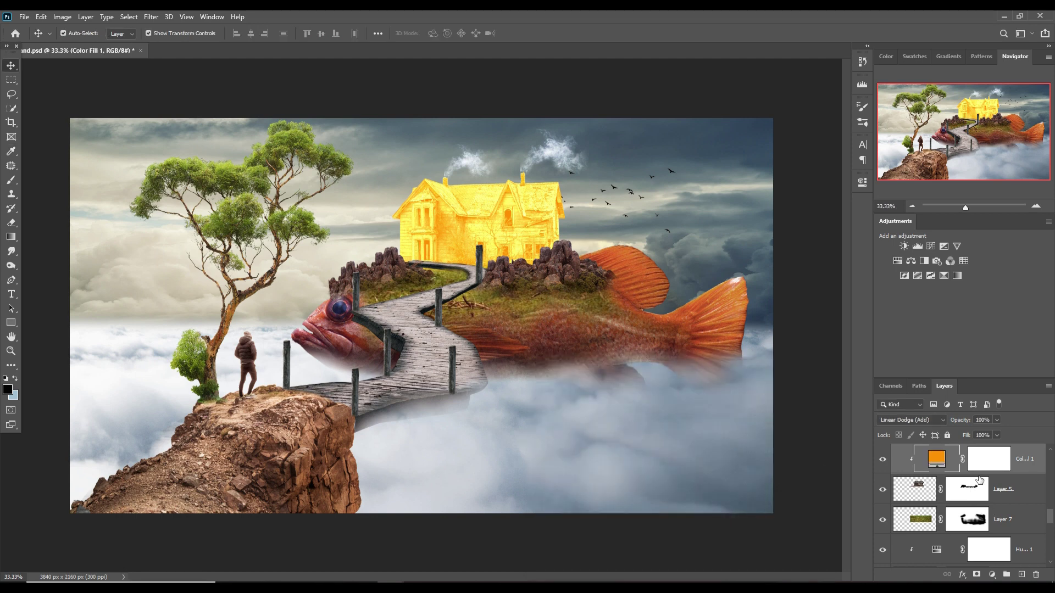
- In Blending Options, split the Underlying Layer black slider so the orange shows only on brighter tones
right_click(945, 461)
click(961, 243)
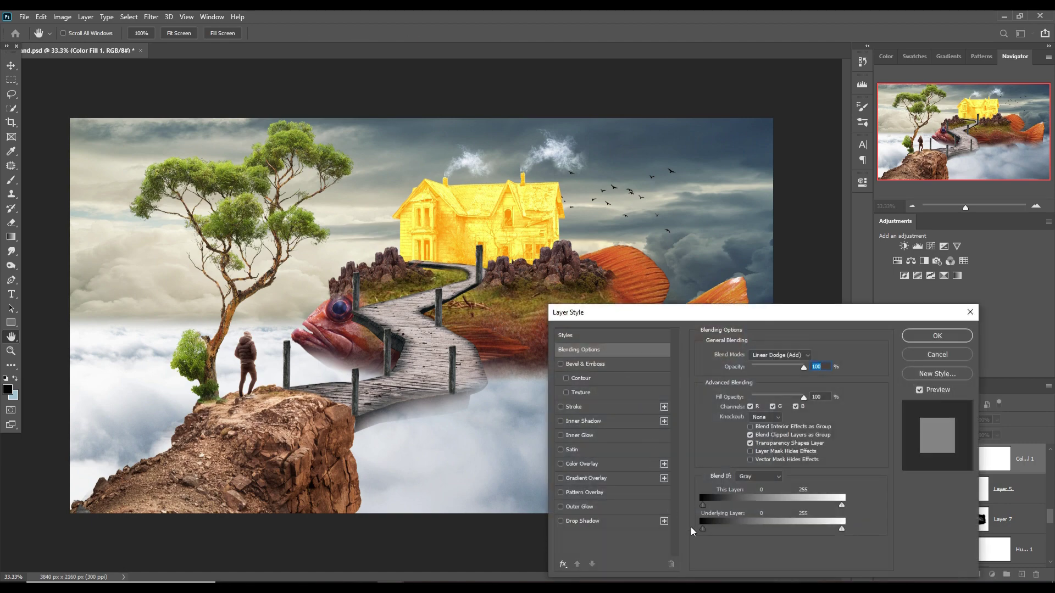
key(alt)
drag(708, 531, 759, 531)
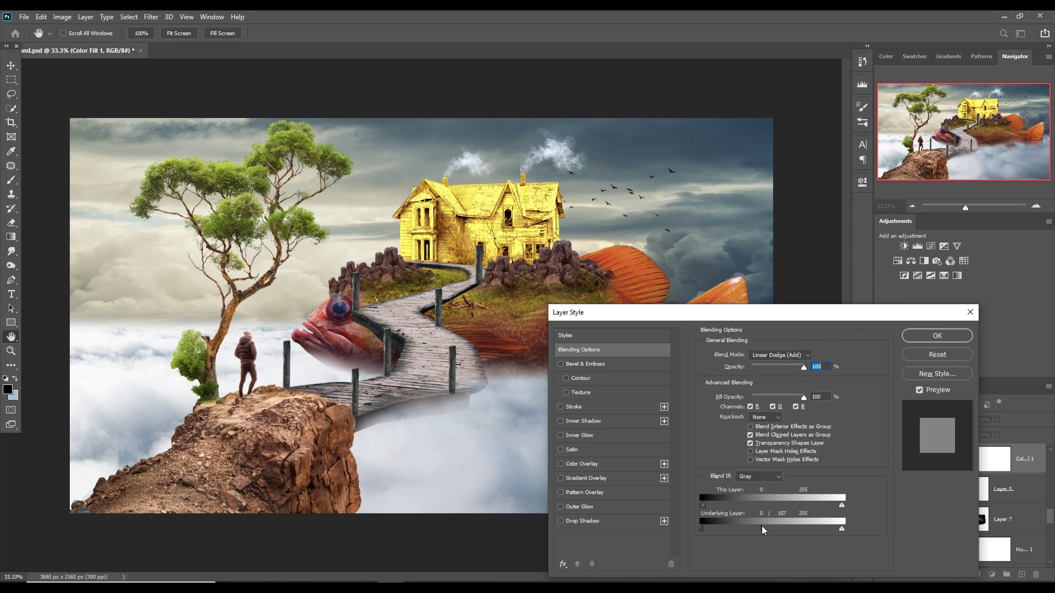
click(937, 335)
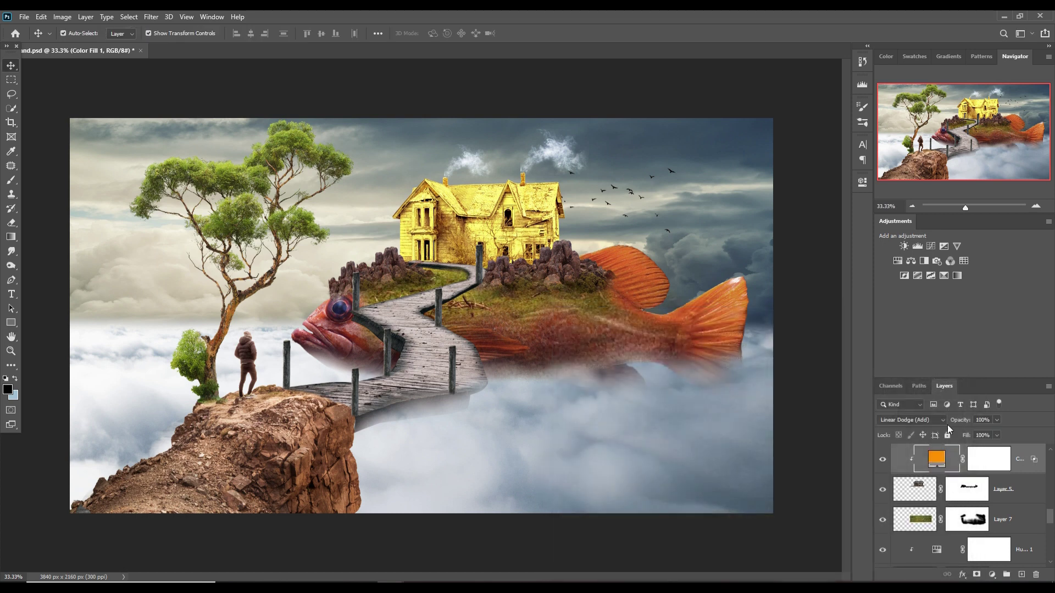
- Invert the orange fill's mask to hide the golden tint on the house
click(1001, 466)
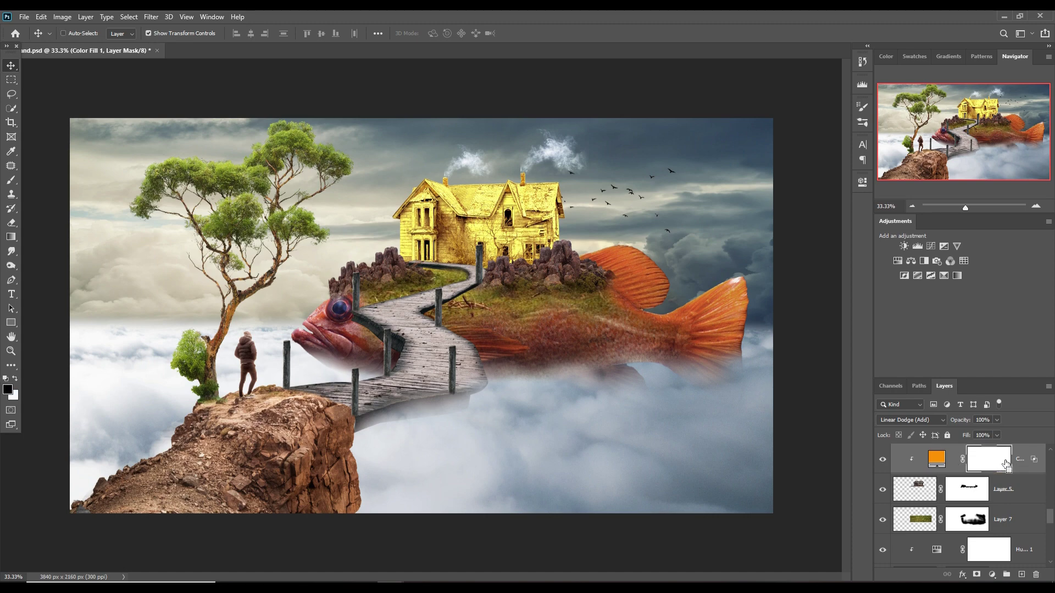
scroll(1005, 464, up, 1)
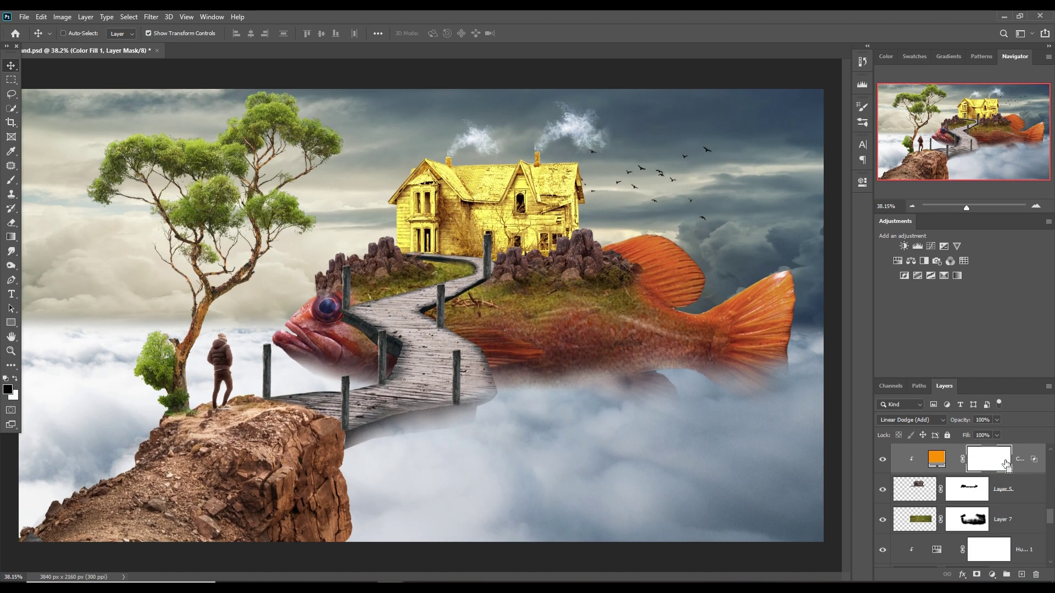
key(ctrl+i)
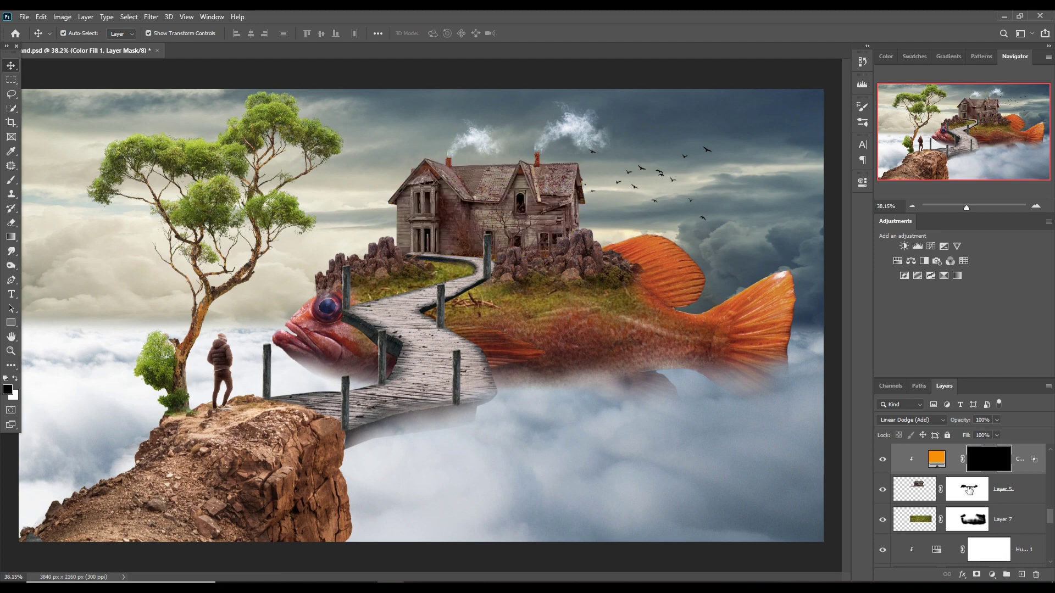
- Add a Curves adjustment above the house layer and bend the curve down to darken it
click(926, 490)
click(992, 574)
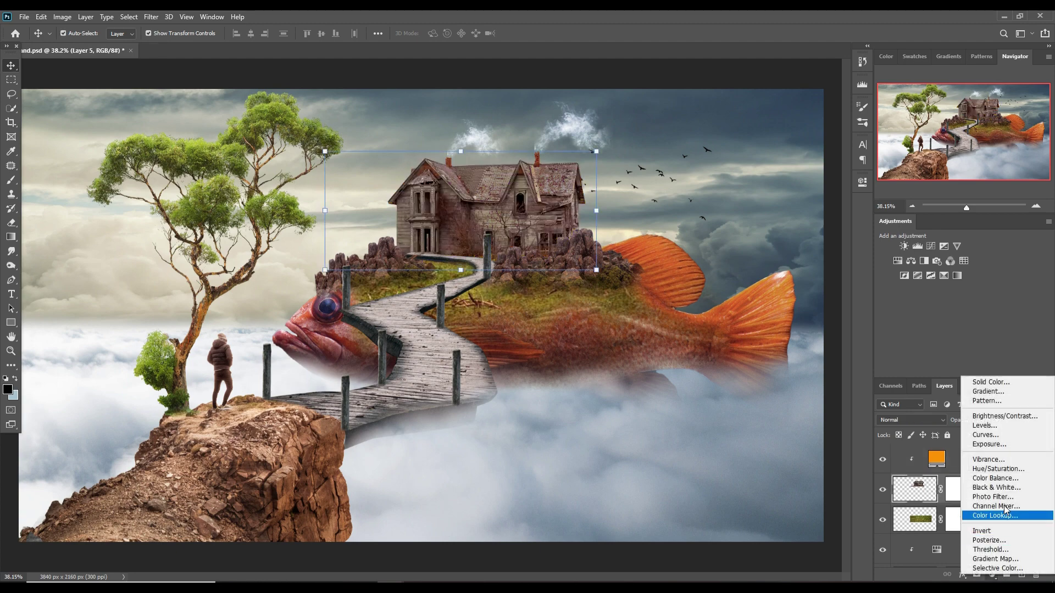
click(983, 435)
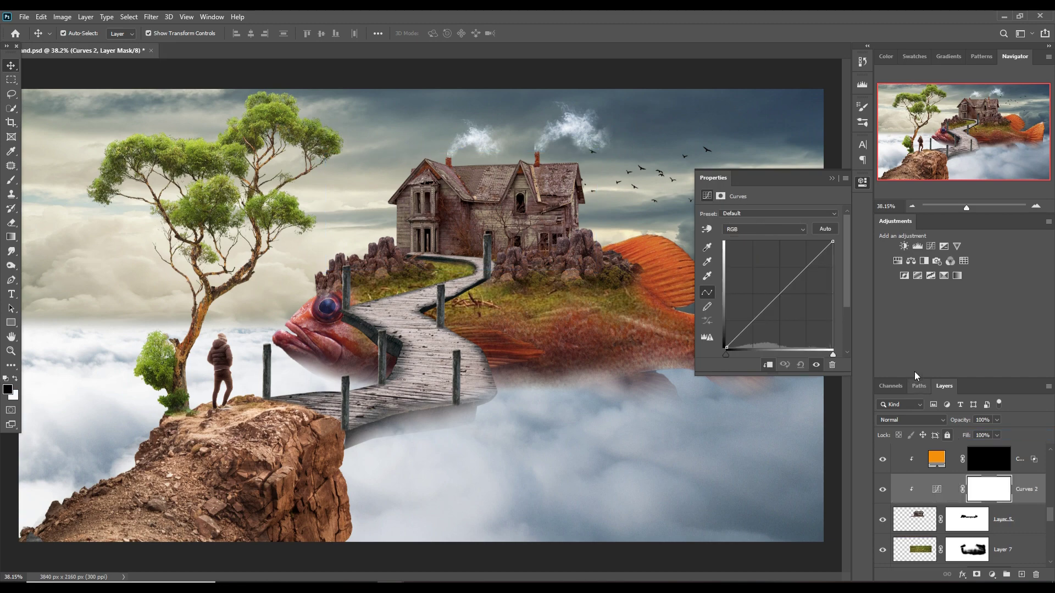
drag(785, 300, 794, 302)
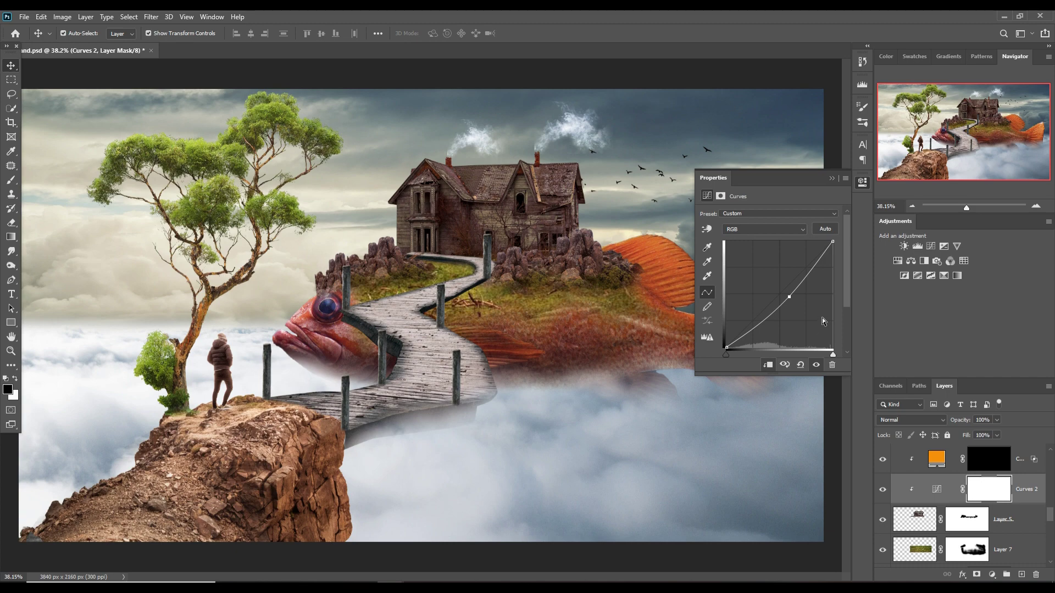
click(832, 179)
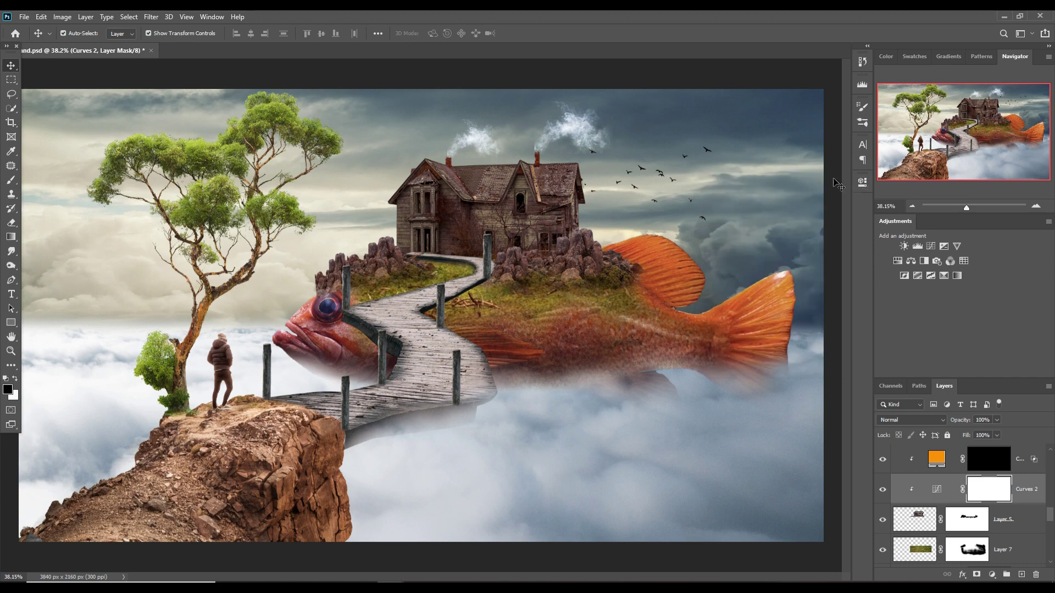
click(989, 464)
click(11, 180)
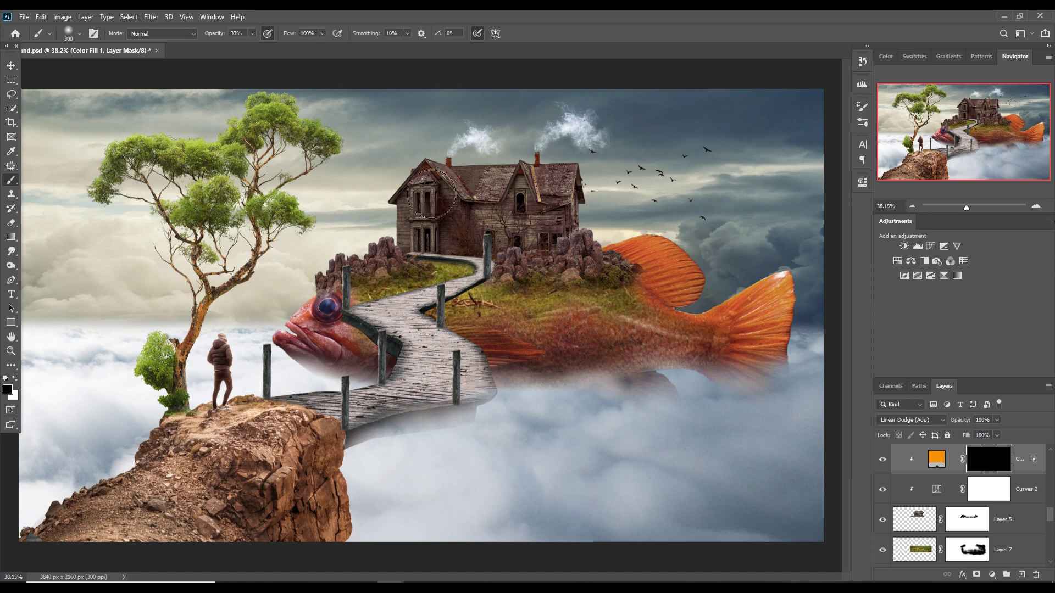
- With a small white brush at full opacity, paint golden light along the house's roof ridge
key(bracketleft)
key(bracketleft)
key(bracketleft)
click(15, 378)
click(252, 33)
drag(252, 46, 346, 56)
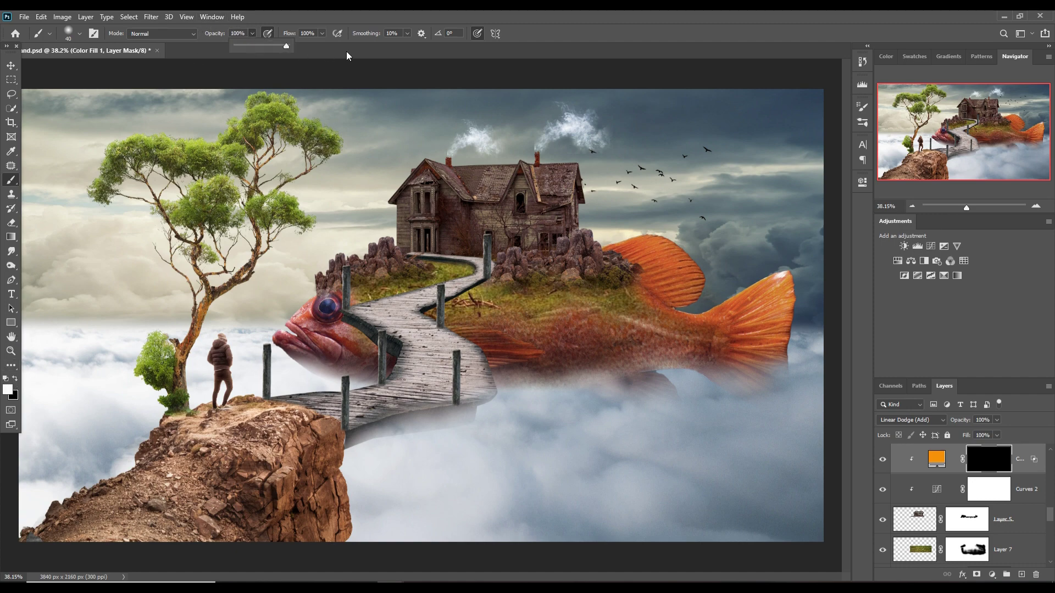
click(432, 157)
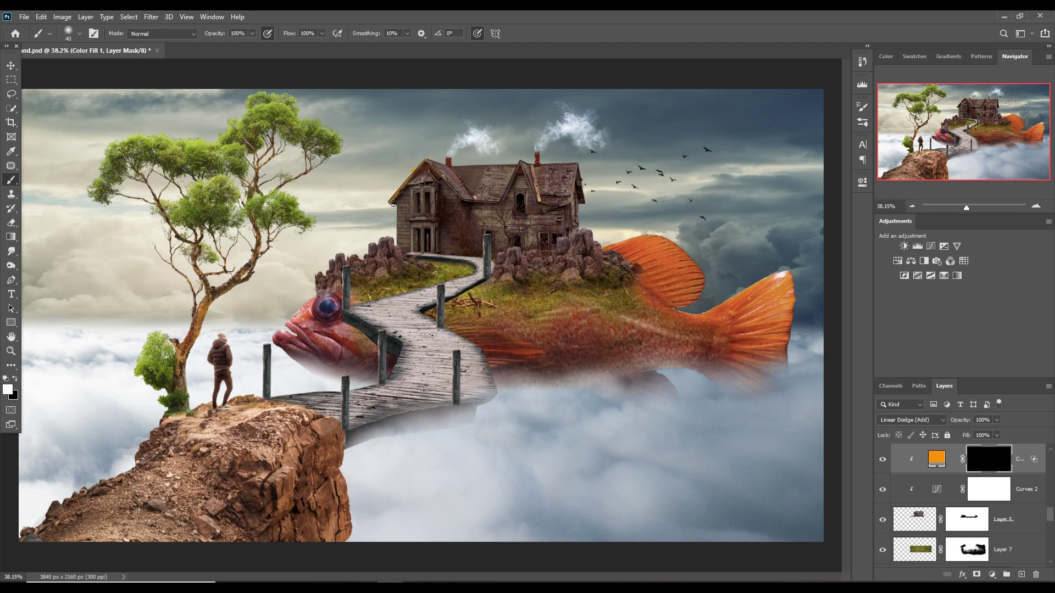
drag(393, 204, 433, 158)
key(ctrl+z)
drag(486, 167, 517, 168)
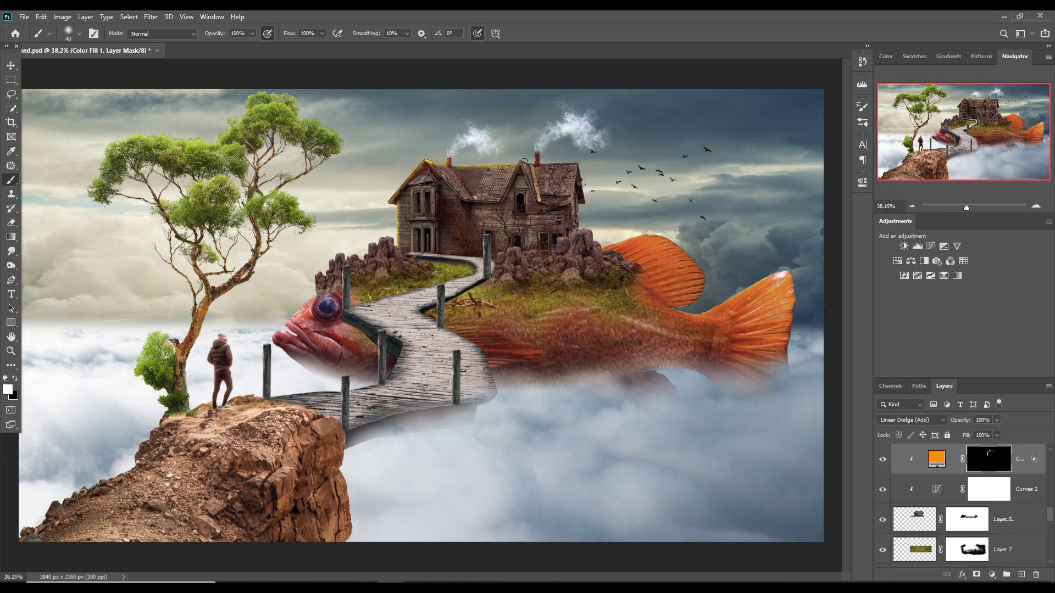
drag(567, 164, 592, 167)
- With a larger brush at about 45% then 11% opacity, softly brighten the house's left side and surroundings
key(bracketright)
key(bracketright)
key(bracketright)
click(252, 33)
drag(256, 47, 225, 51)
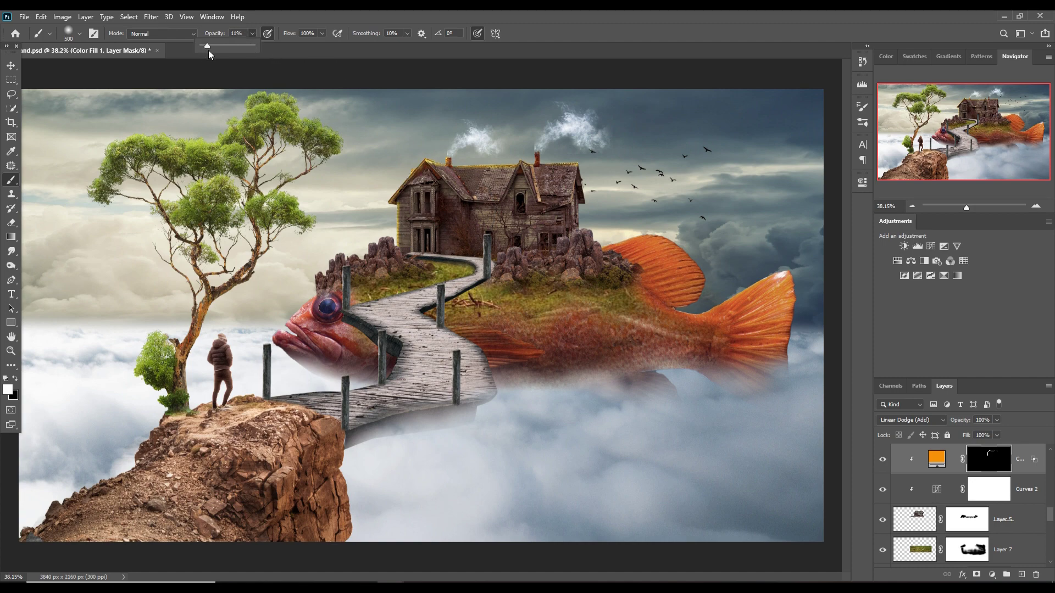
mouse_move(426, 203)
mouse_down()
mouse_move(426, 254)
mouse_move(513, 192)
mouse_move(502, 210)
mouse_up()
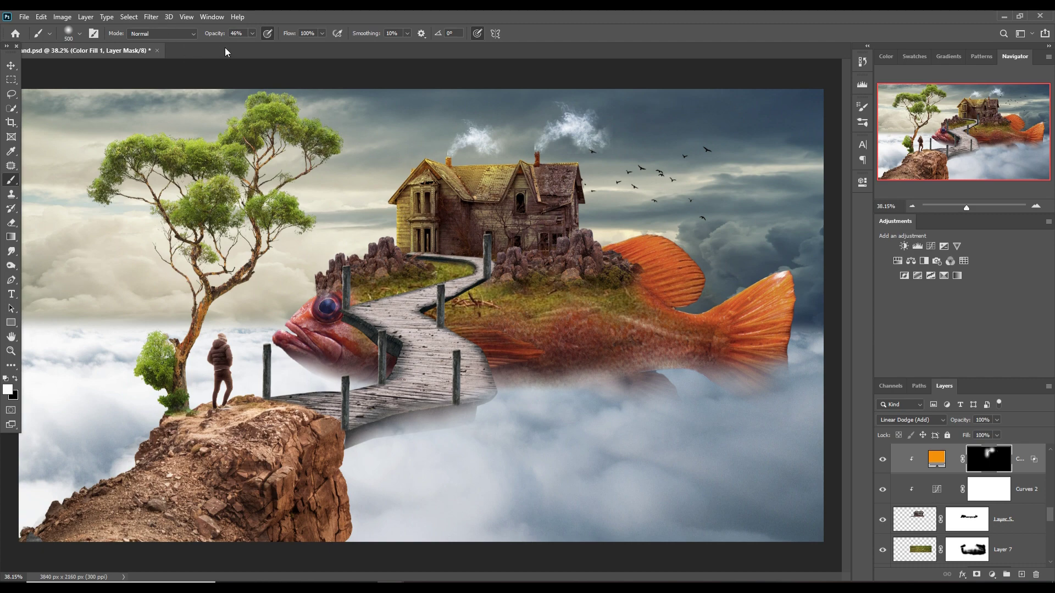
click(252, 33)
drag(252, 48, 237, 49)
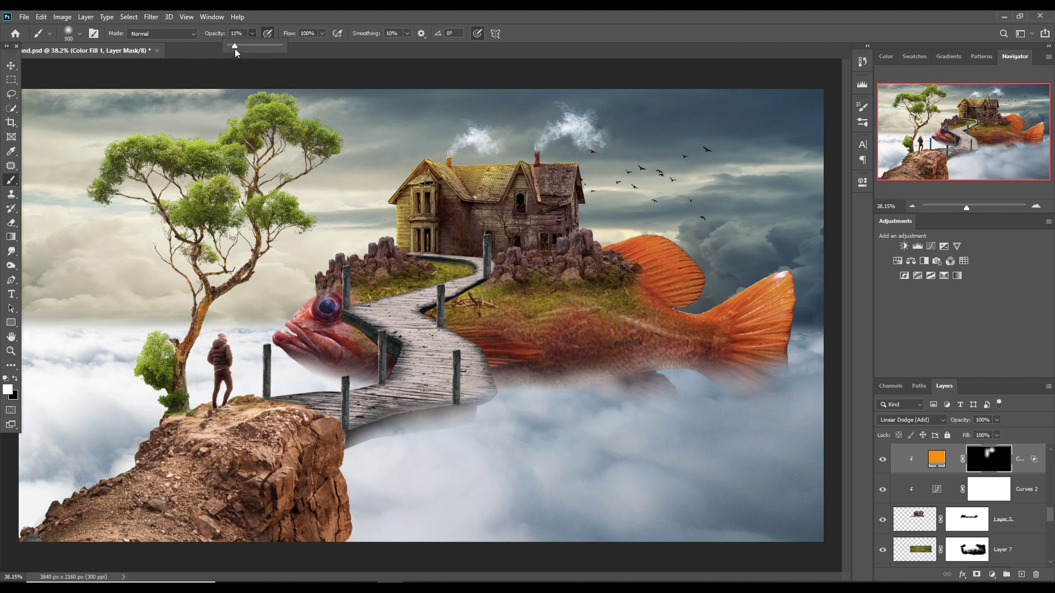
click(490, 265)
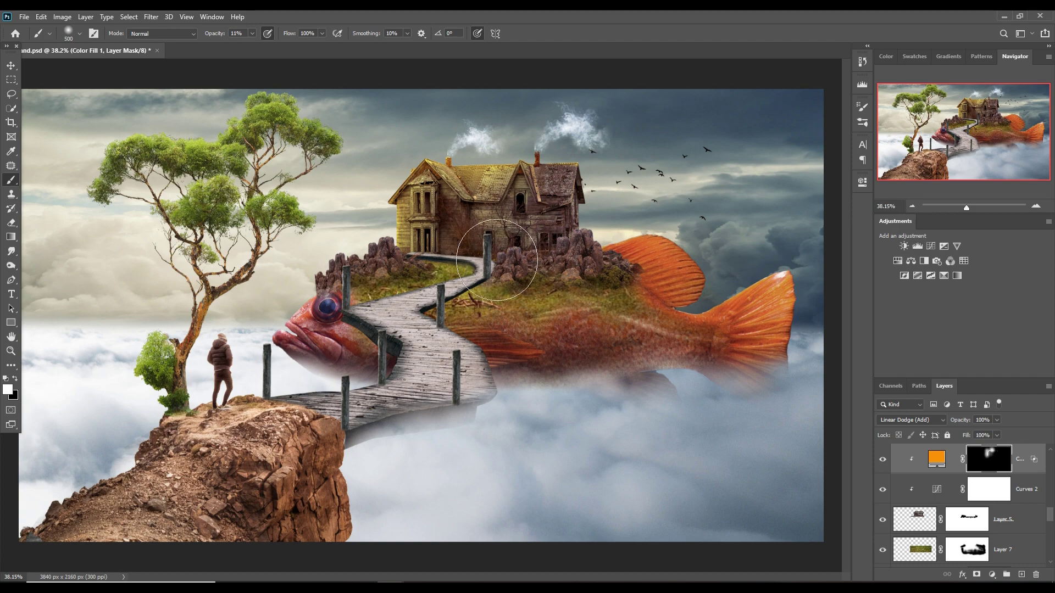
drag(497, 260, 489, 283)
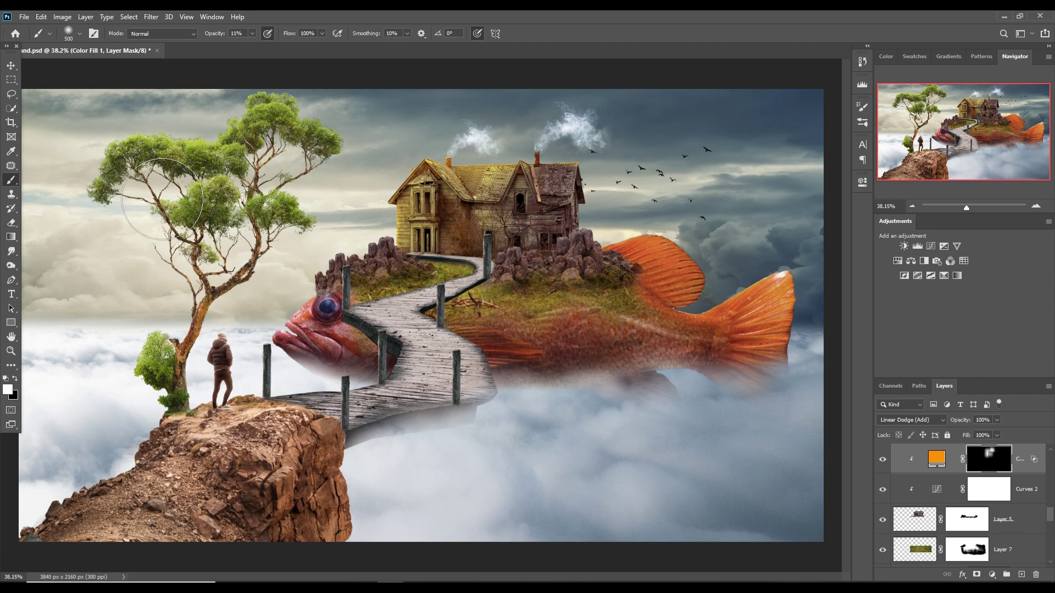
click(11, 66)
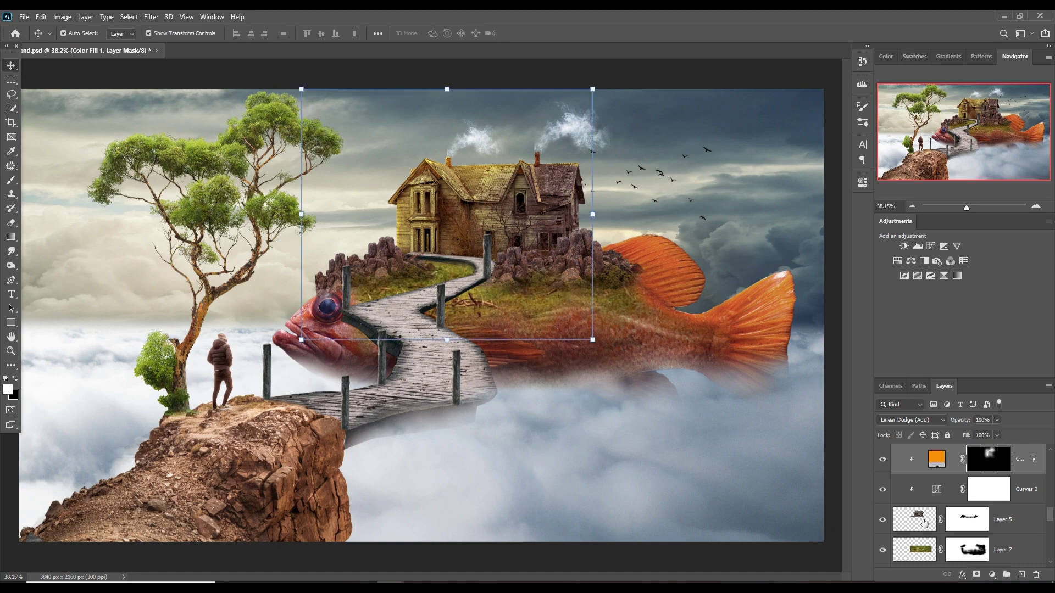
- Merge Layer 7 copy 2 and Layer 7 copy into one bridge-post layer
click(882, 519)
scroll(950, 517, up, 1)
scroll(934, 505, up, 1)
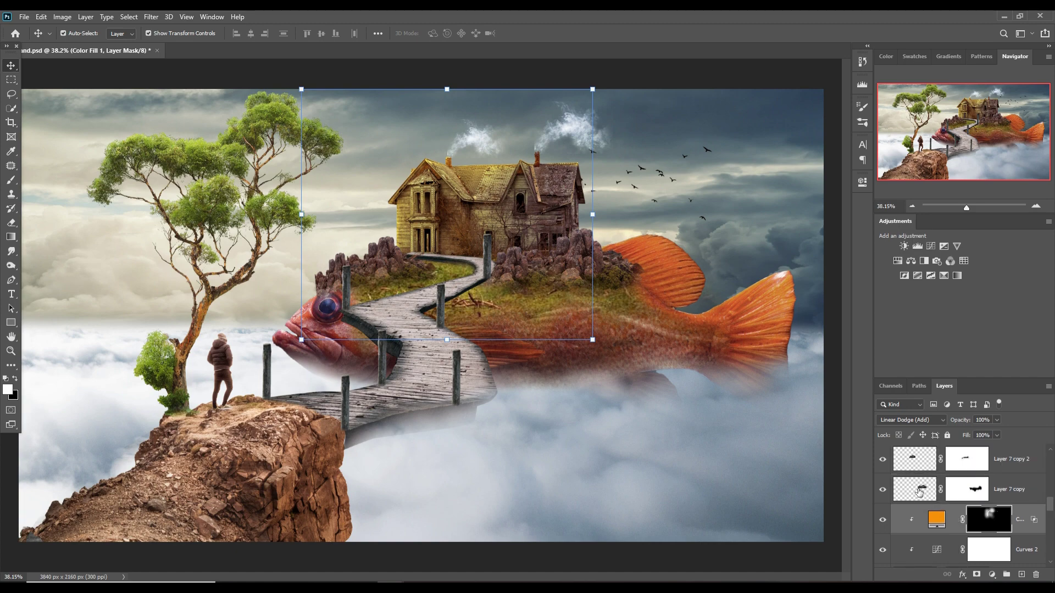
scroll(919, 491, up, 1)
click(1008, 493)
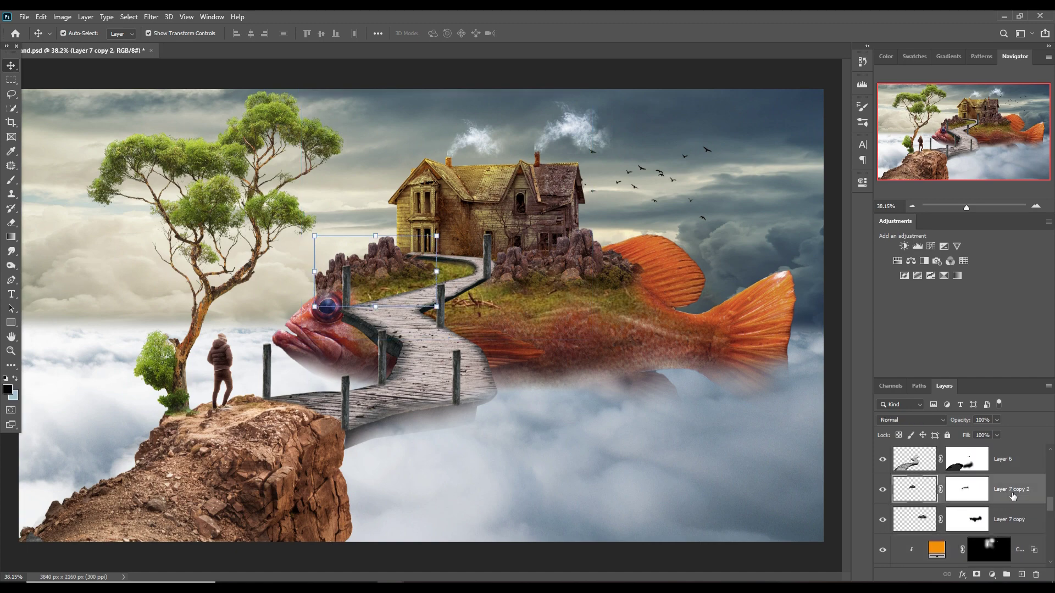
shift+click(1014, 518)
right_click(1013, 487)
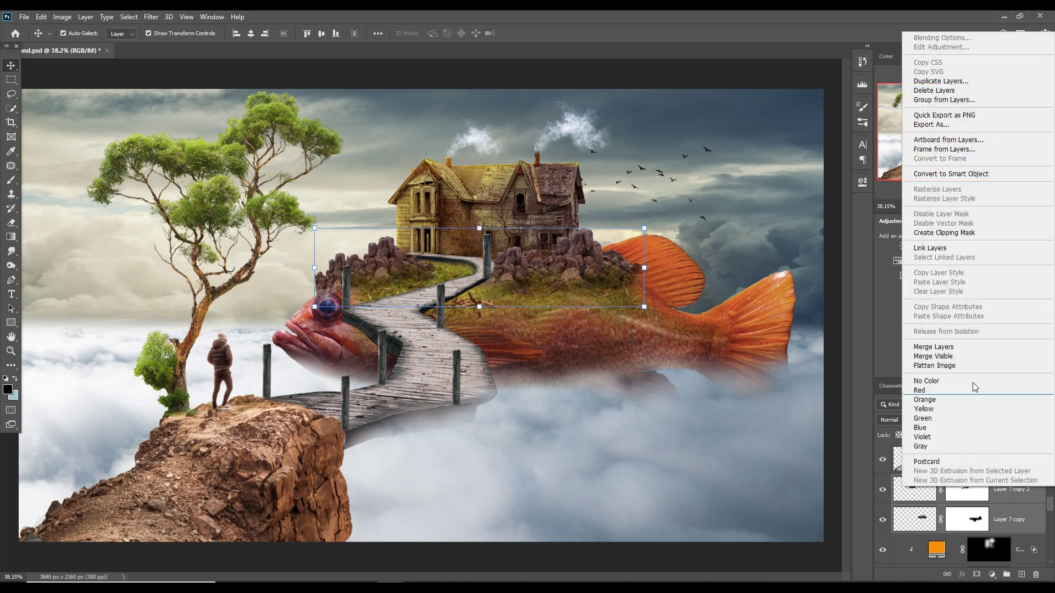
click(943, 233)
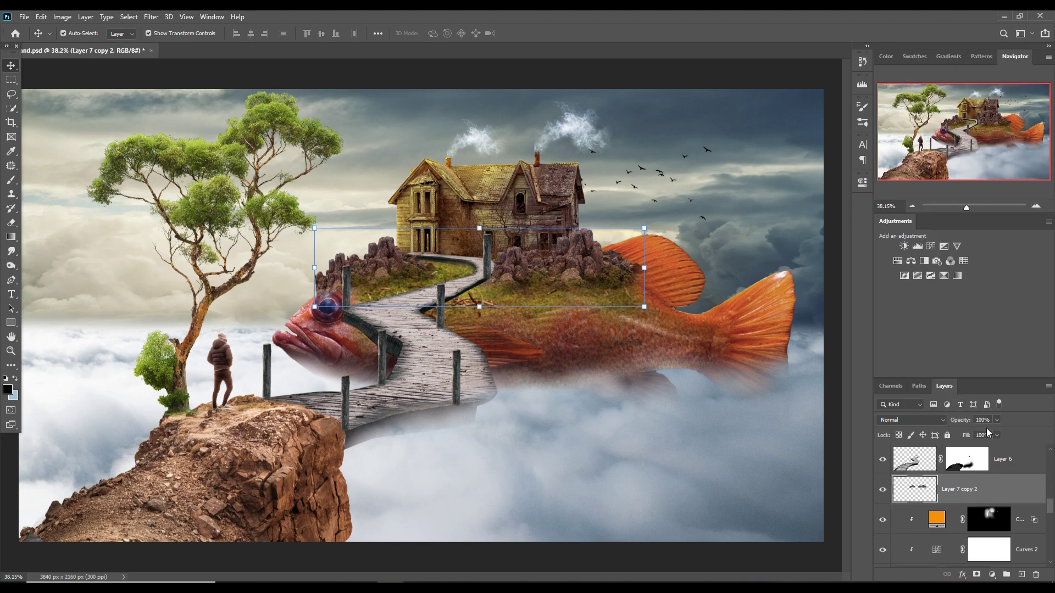
- Add a new empty layer clipped to the merged bridge posts
scroll(989, 465, up, 1)
scroll(989, 465, up, 1)
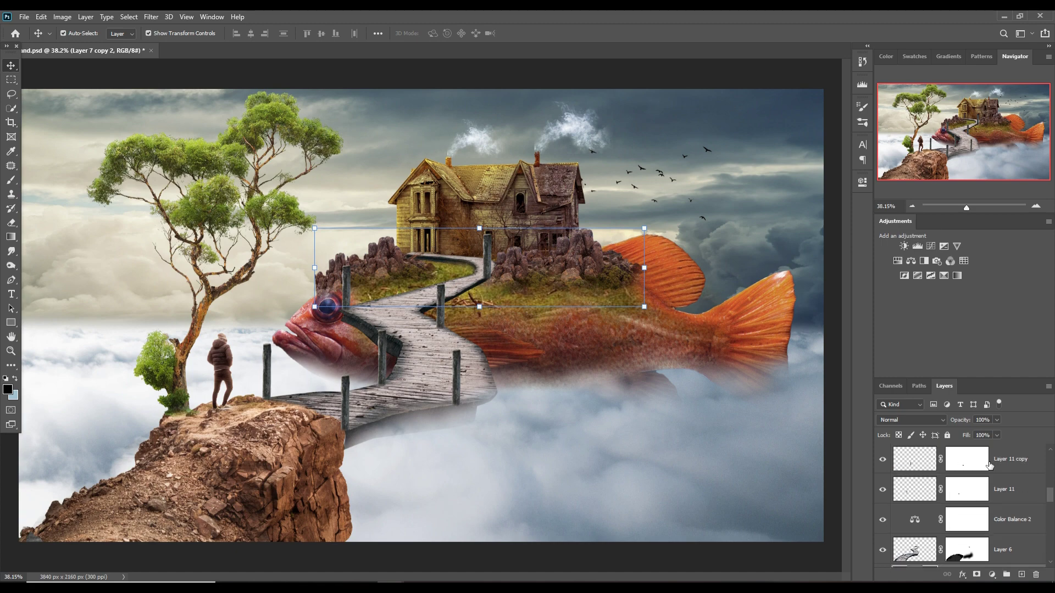
scroll(989, 464, down, 1)
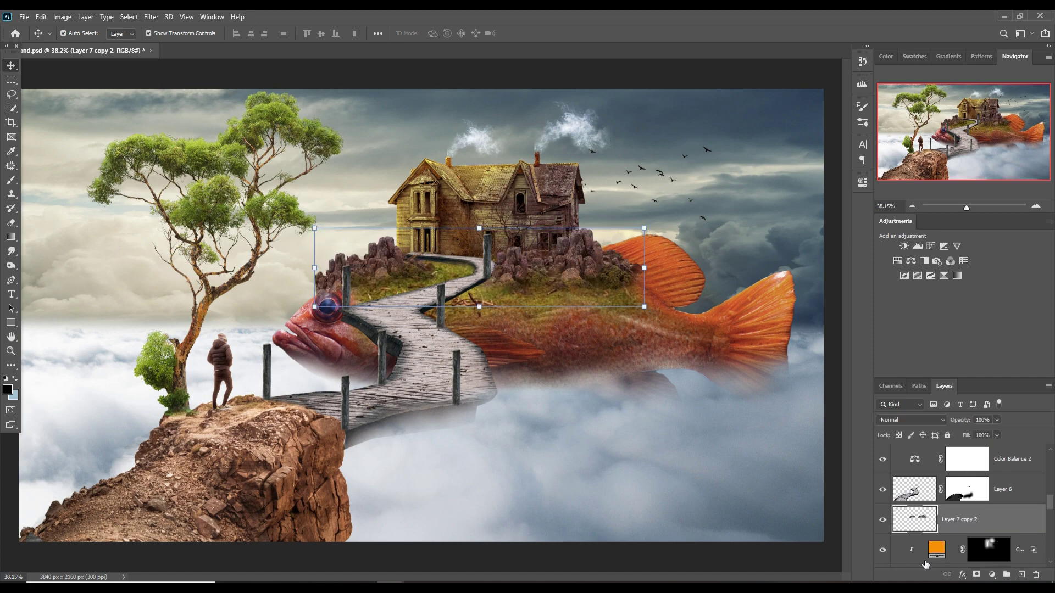
click(1022, 574)
right_click(999, 523)
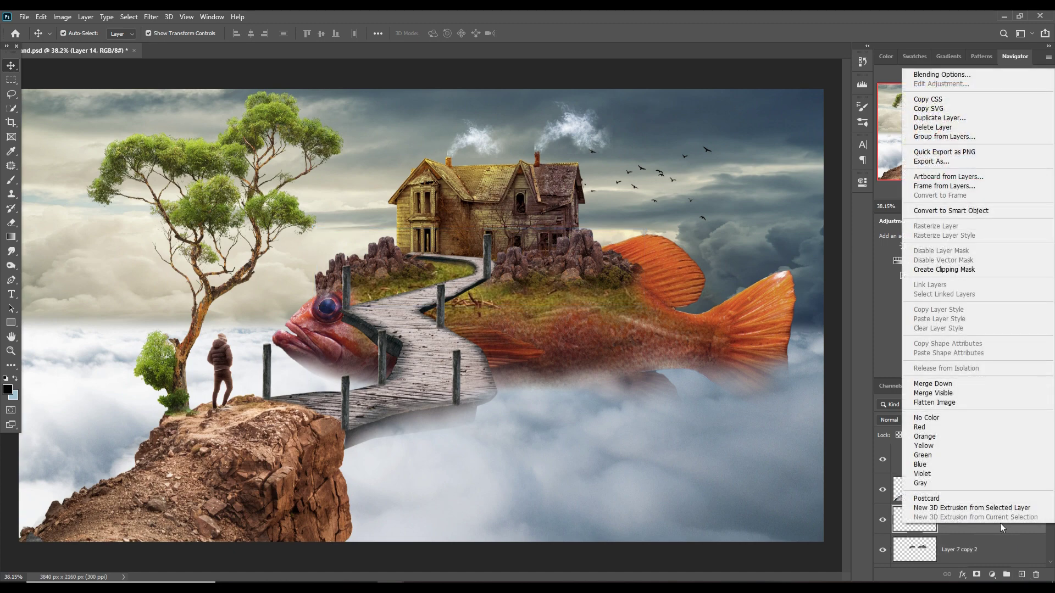
click(946, 270)
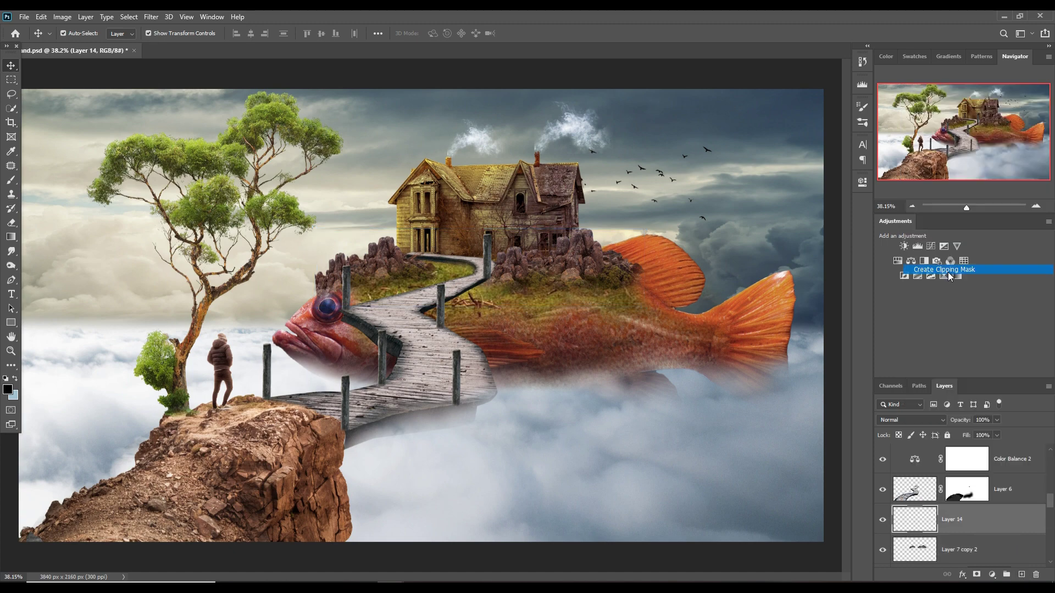
click(942, 422)
- Set the clipped layer to Linear Dodge (Add) and add an orange fc9501 Solid Color fill
click(911, 419)
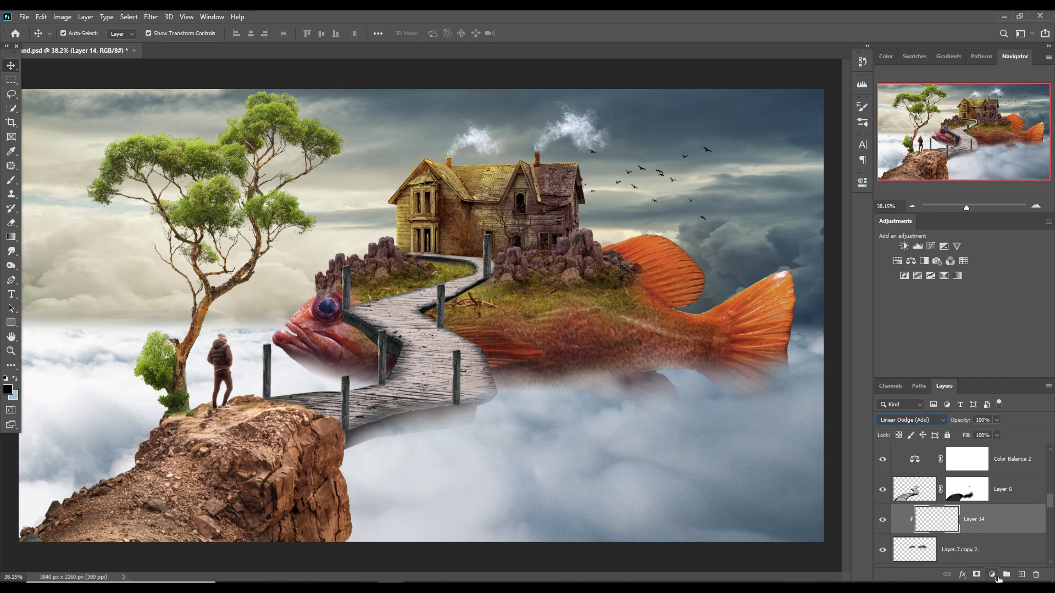
click(997, 576)
click(991, 383)
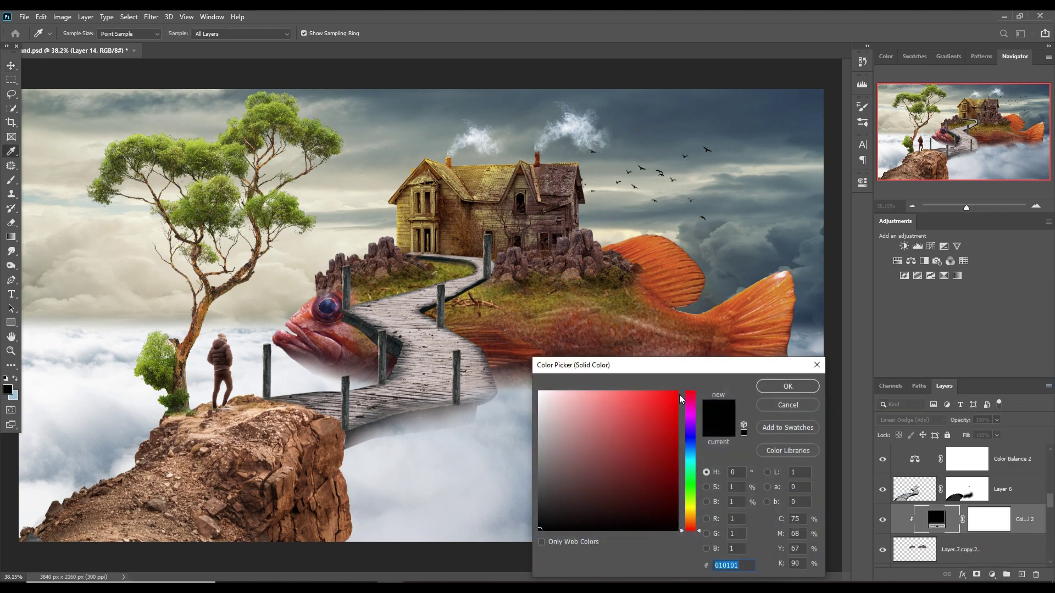
click(677, 393)
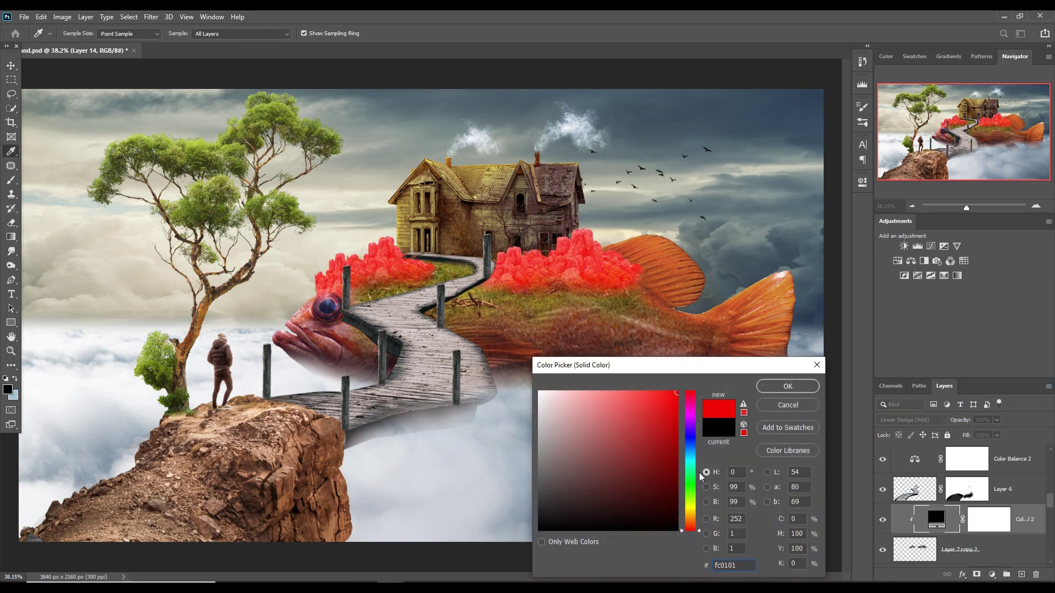
click(695, 515)
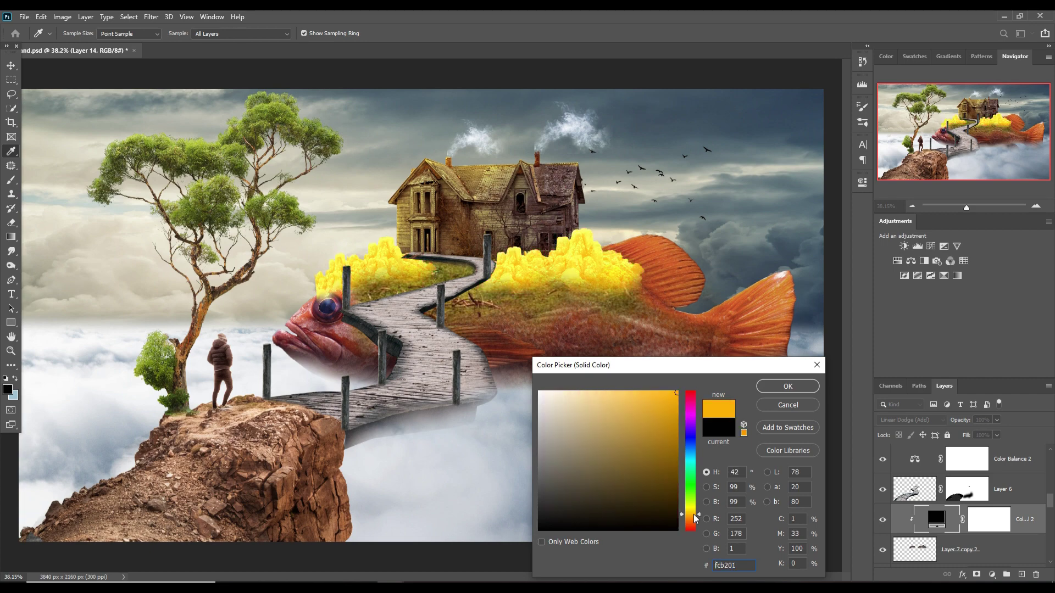
click(694, 517)
click(694, 518)
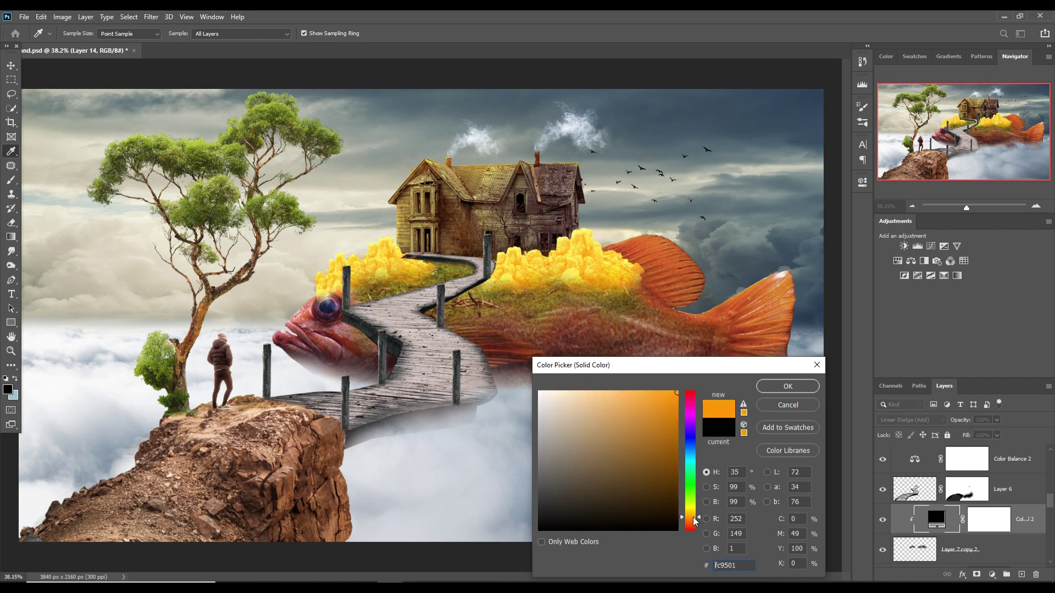
click(787, 386)
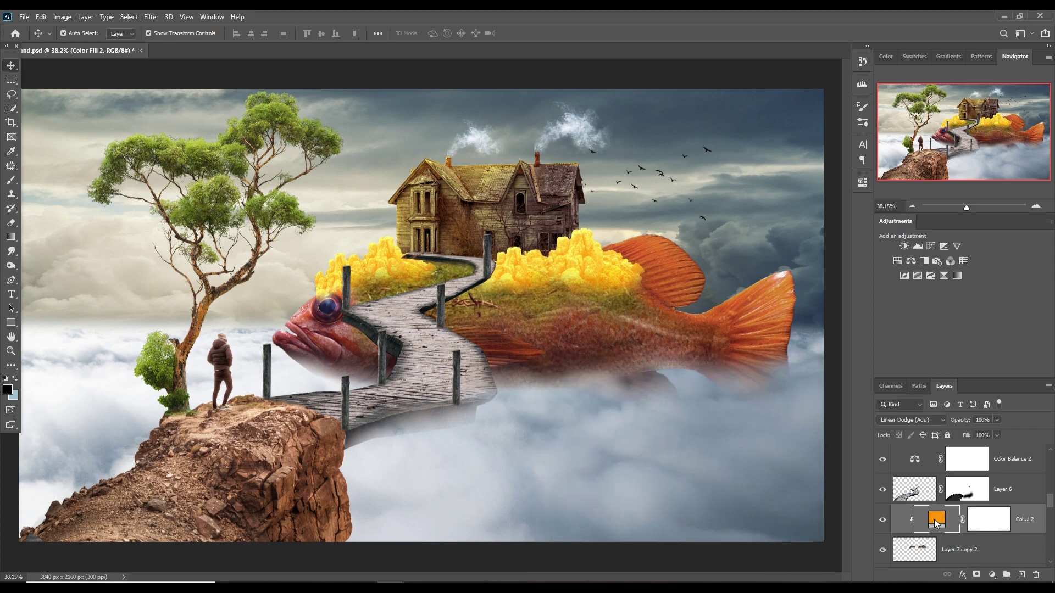
- Limit the orange fill to brighter underlying tones with Blend If, then invert its mask to hide it
right_click(941, 521)
click(940, 305)
drag(703, 528, 741, 528)
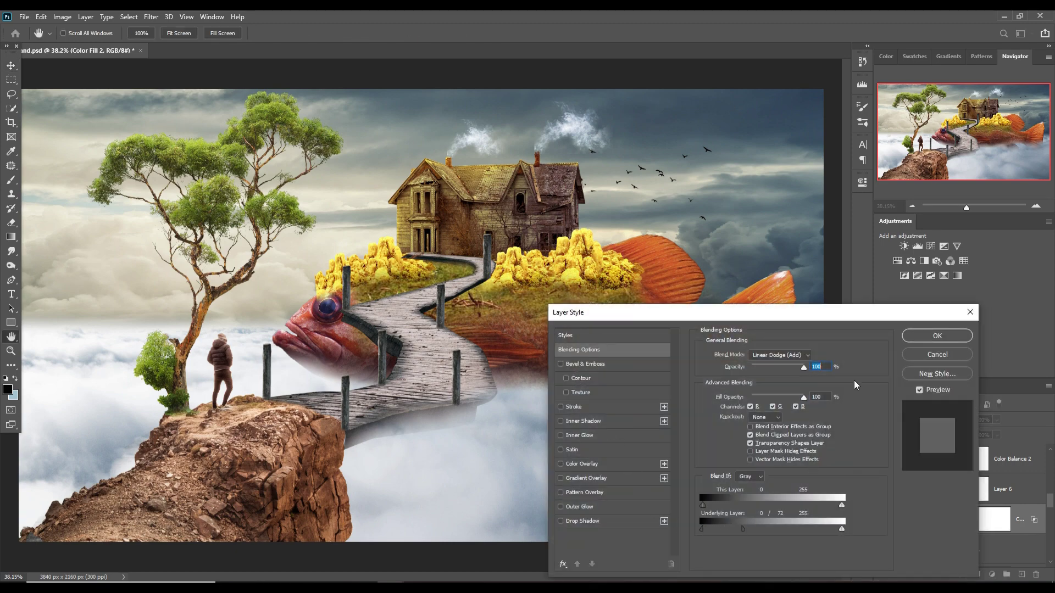
click(937, 335)
click(980, 518)
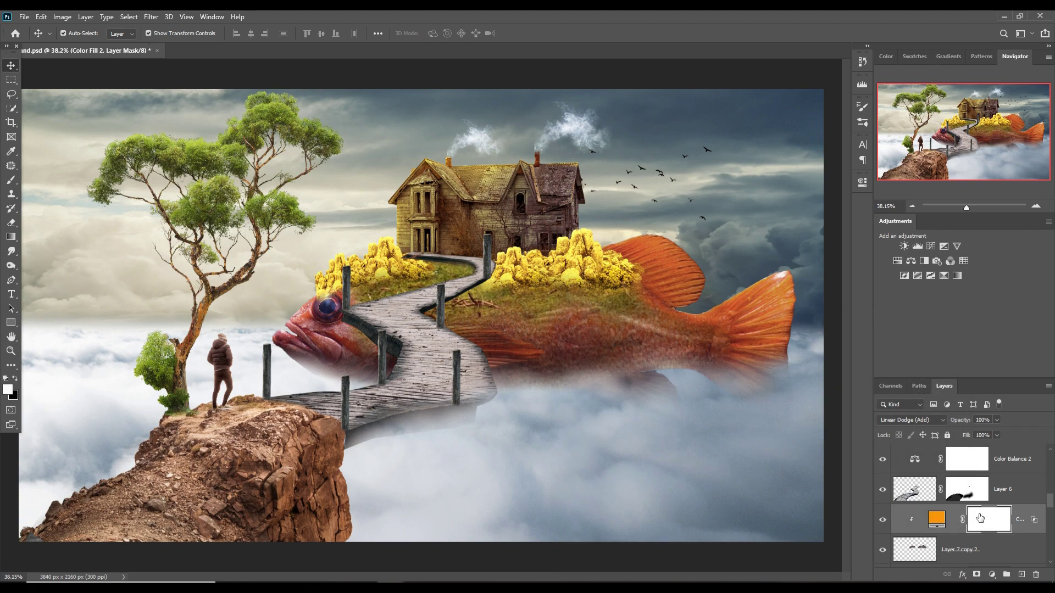
key(ctrl+i)
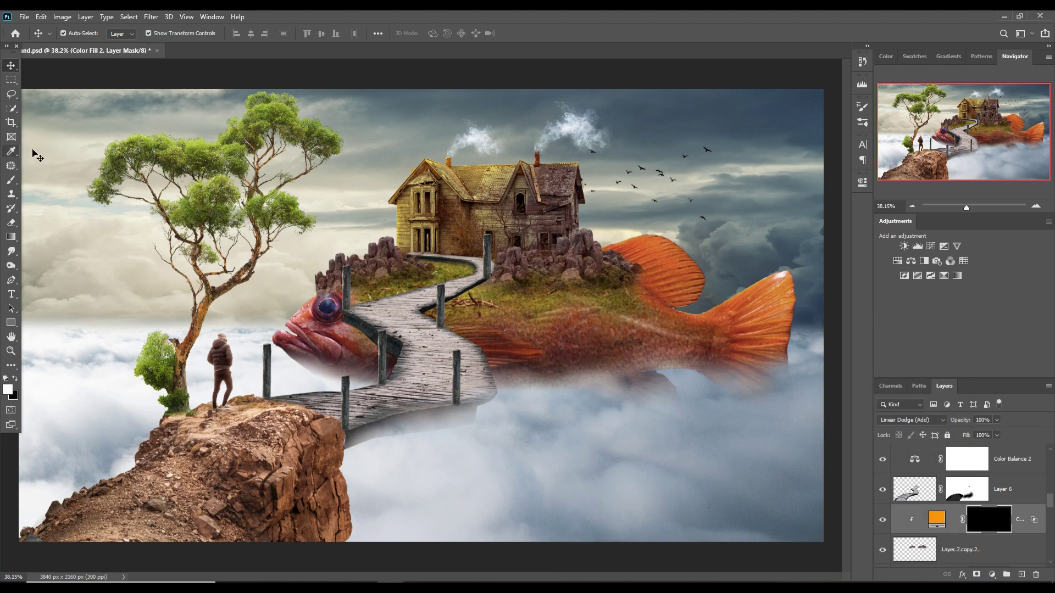
- Paint the orange glow back onto the island rocks near the house, ending at about 16% opacity
click(11, 180)
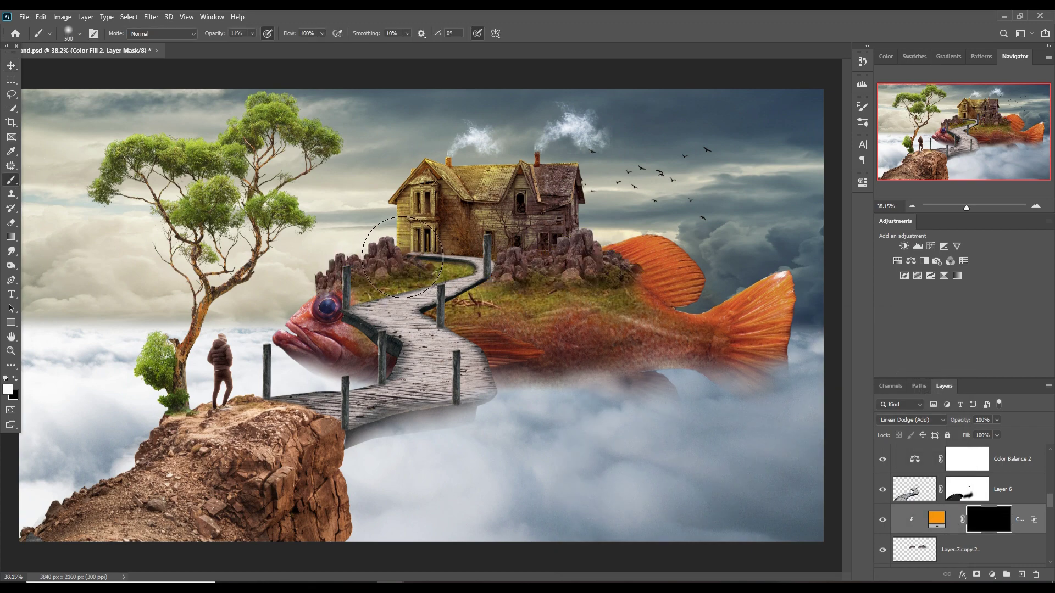
key(bracketleft)
key(bracketleft)
key(bracketleft)
drag(392, 250, 332, 278)
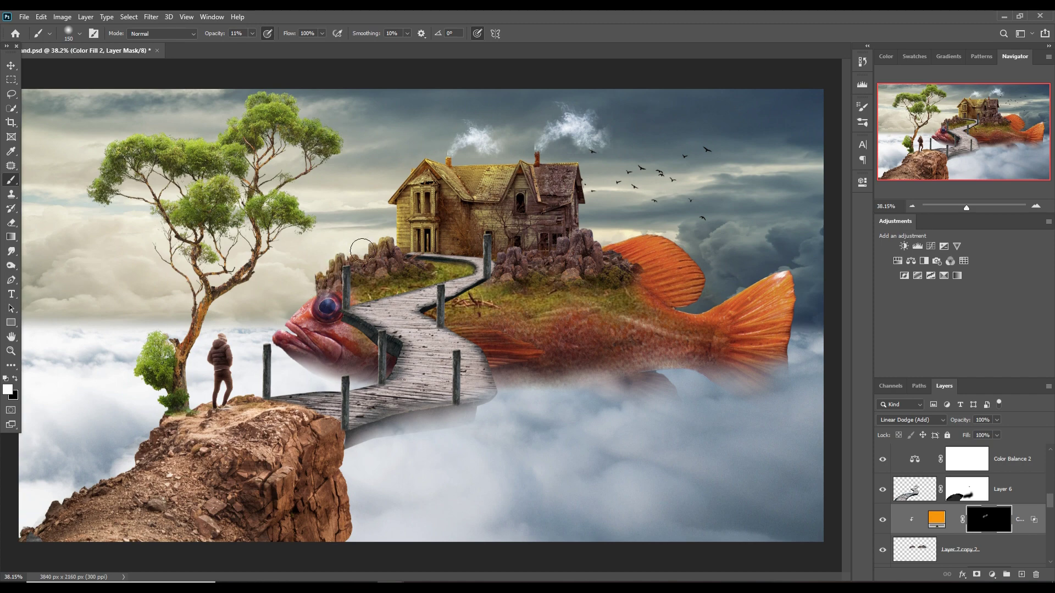
click(252, 33)
drag(256, 48, 298, 48)
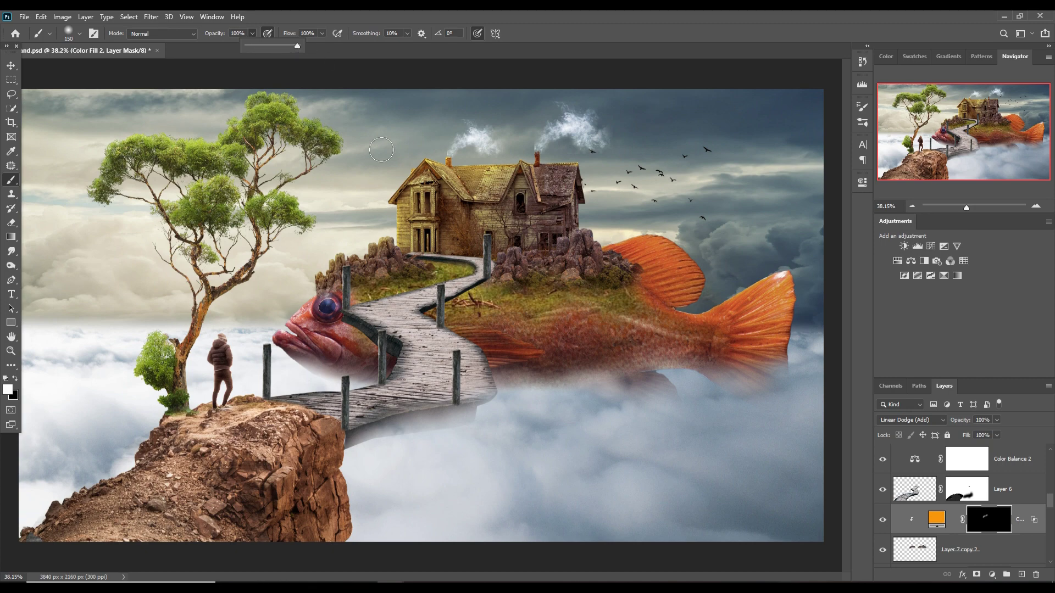
key(bracketleft)
key(bracketleft)
key(bracketleft)
key(bracketleft)
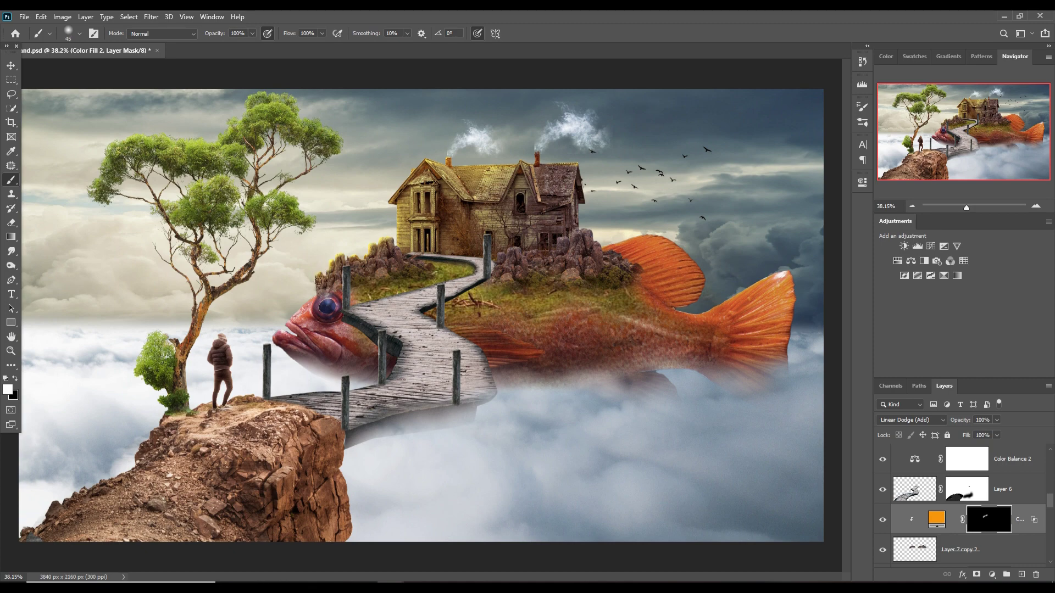
key(bracketright)
key(bracketright)
key(bracketright)
key(bracketright)
key(bracketright)
key(bracketright)
key(bracketright)
key(bracketright)
key(bracketright)
key(bracketright)
click(252, 33)
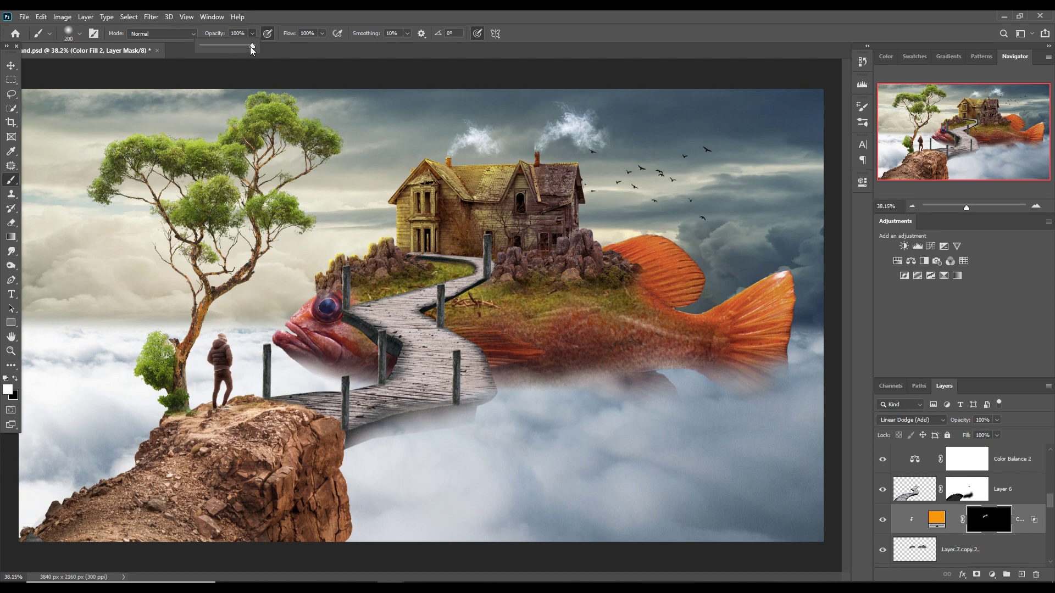
drag(252, 49, 208, 49)
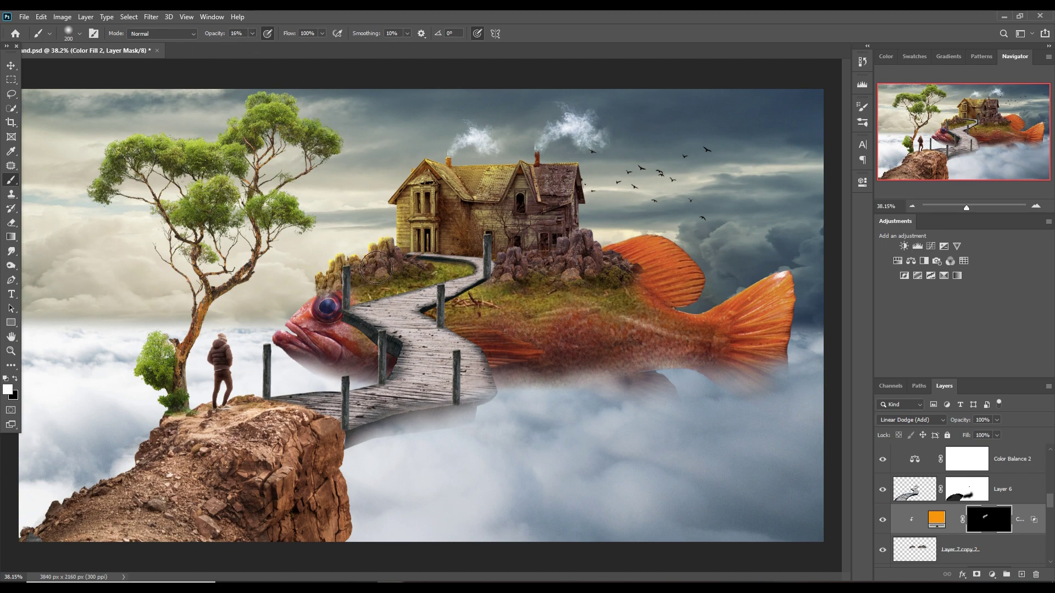
key(v)
scroll(1010, 508, up, 1)
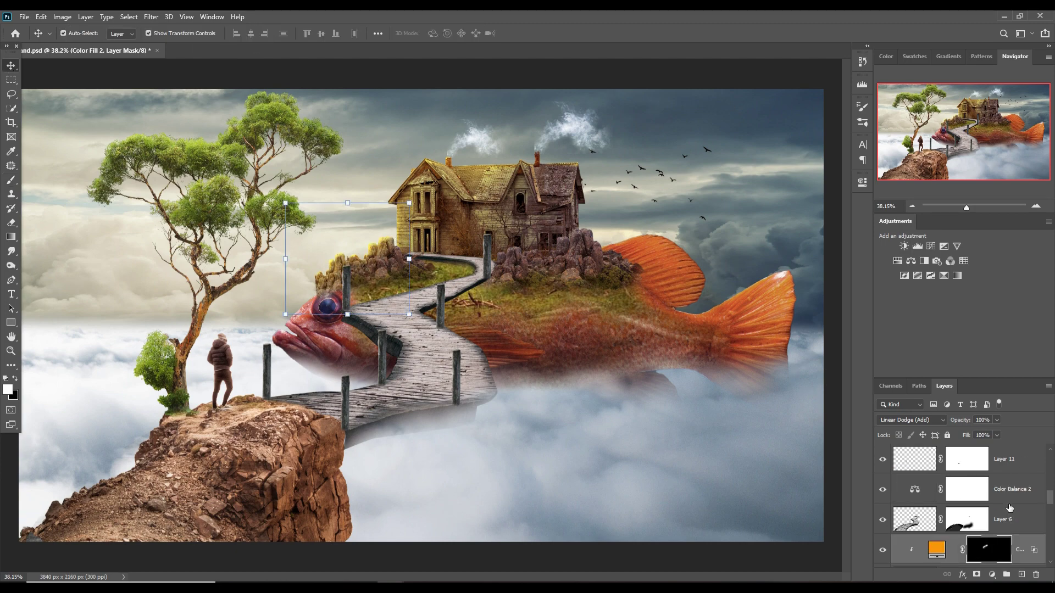
- On a new layer above Color Balance 2, paint the fish's body darker and redder
click(1010, 489)
click(1021, 574)
key(b)
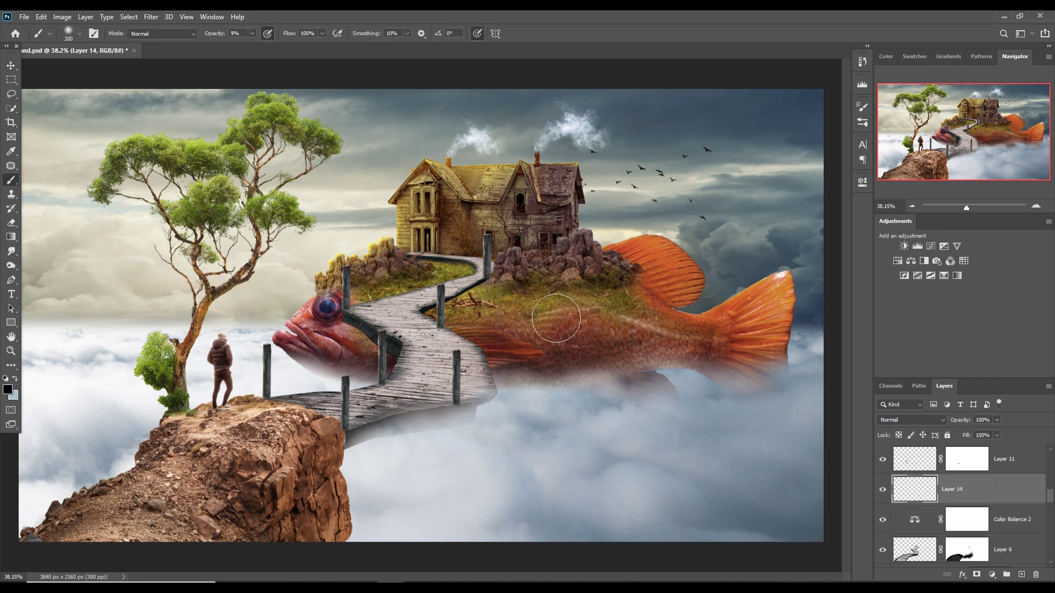
mouse_move(556, 318)
mouse_down()
mouse_move(659, 302)
mouse_move(819, 299)
mouse_move(824, 308)
mouse_up()
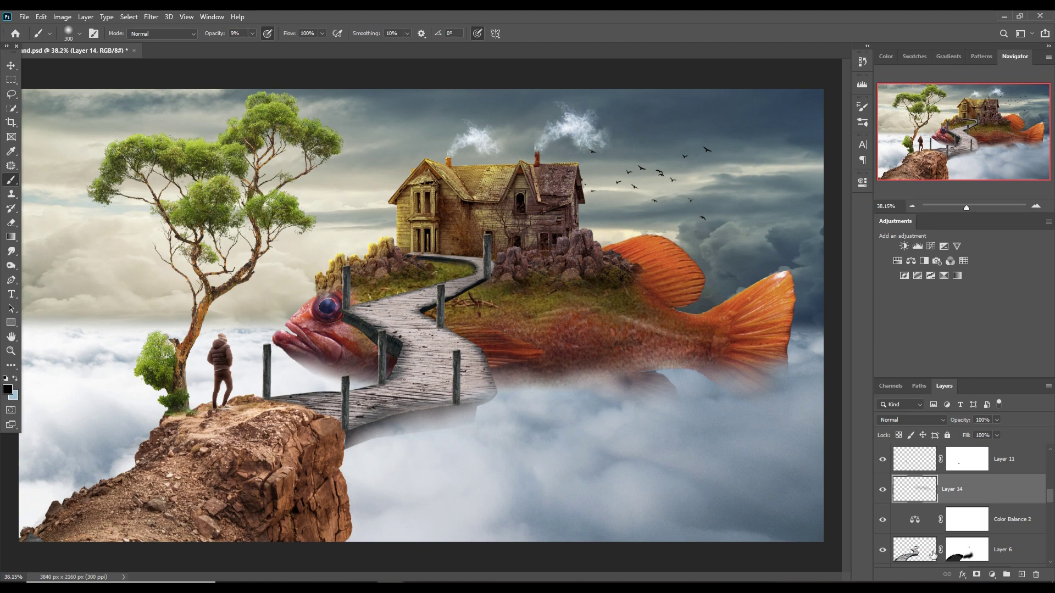
scroll(932, 554, down, 3)
- On a new layer clipped to the fish, darken its underside and head
click(967, 519)
click(1021, 574)
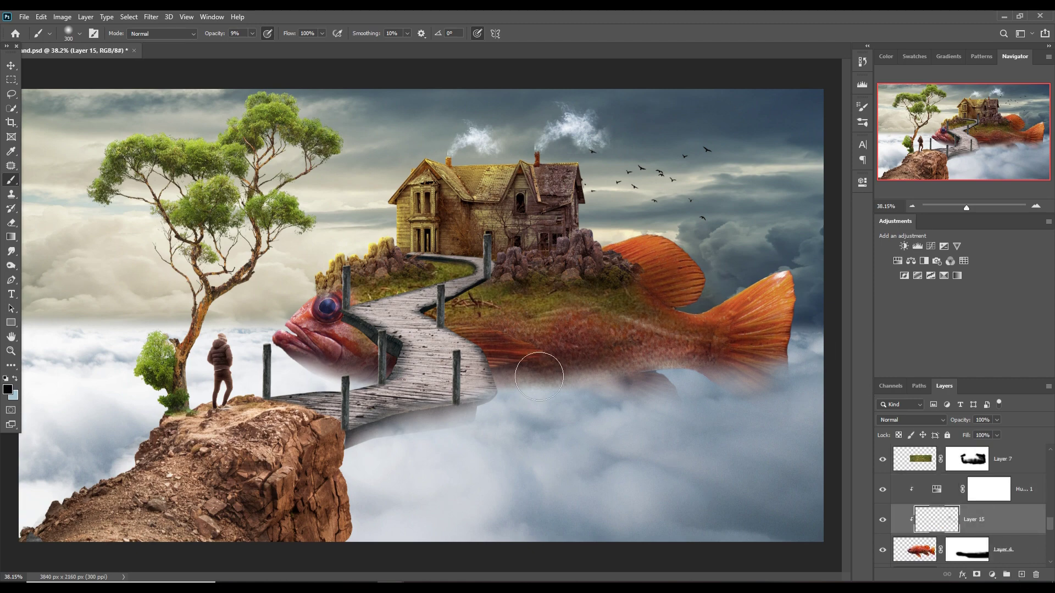
drag(539, 377, 687, 351)
drag(357, 363, 335, 324)
mouse_move(566, 352)
mouse_down()
mouse_move(769, 340)
mouse_move(780, 384)
mouse_up()
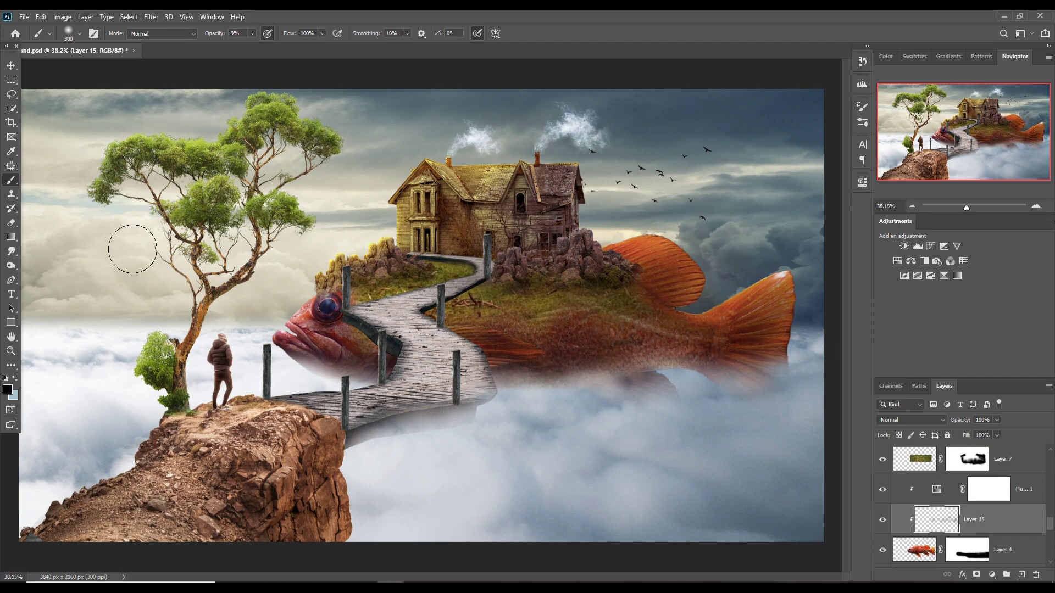
- Add an orange Solid Color fill above the fish's Hue/Saturation adjustment
click(1032, 490)
key(x)
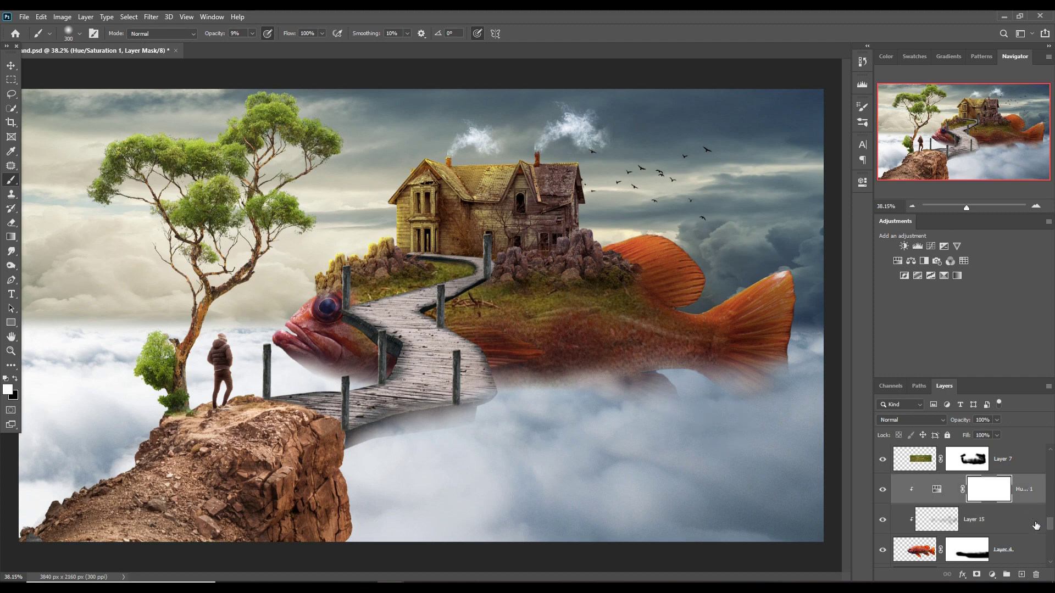
key(ctrl+shift+alt+n)
click(911, 419)
click(992, 574)
click(1011, 307)
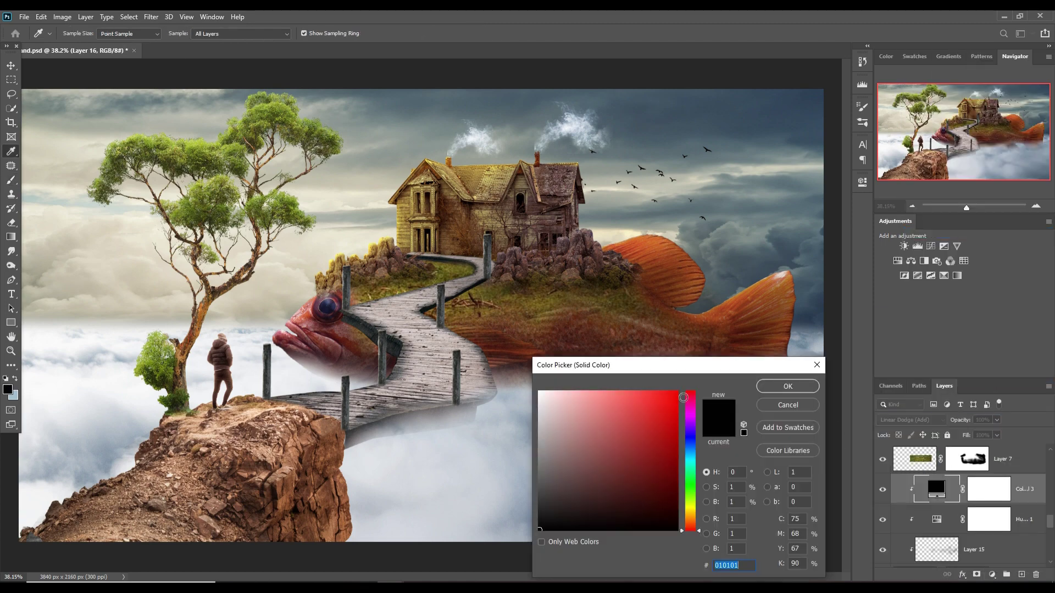
drag(694, 384, 695, 523)
click(789, 384)
- Restrict the orange to bright tones, invert its mask, and paint it onto the head and upper fin
right_click(928, 491)
click(931, 270)
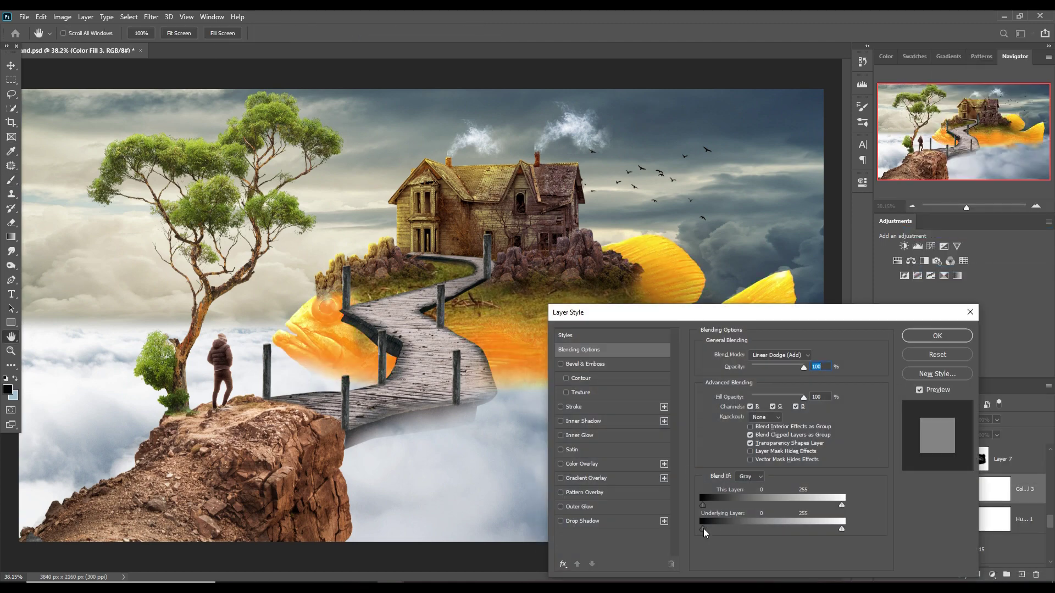
click(934, 334)
click(988, 489)
key(ctrl+i)
key(x)
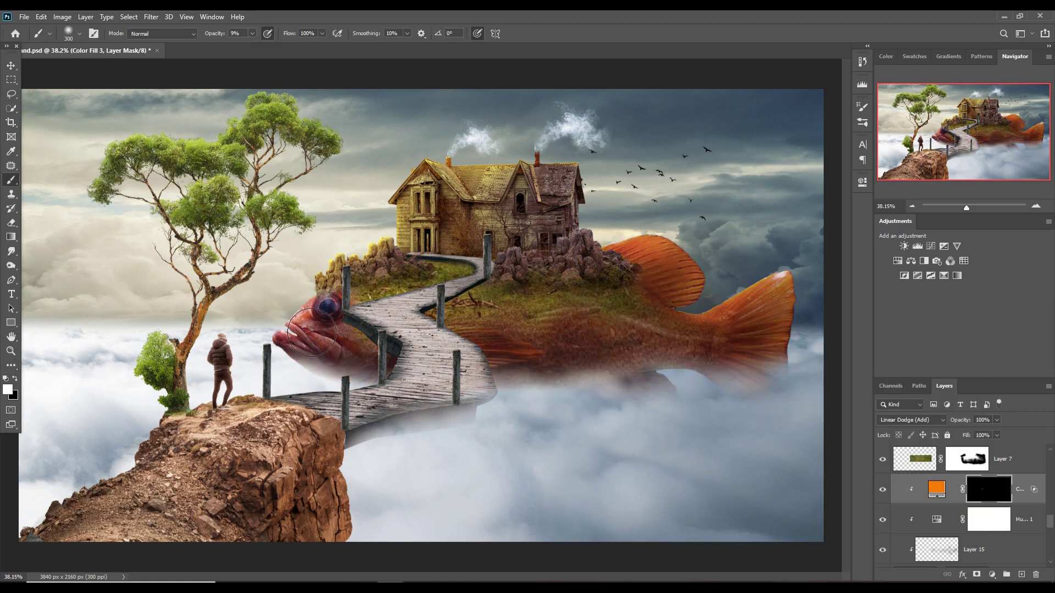
key(5)
key(2)
drag(311, 332, 324, 374)
drag(632, 247, 716, 266)
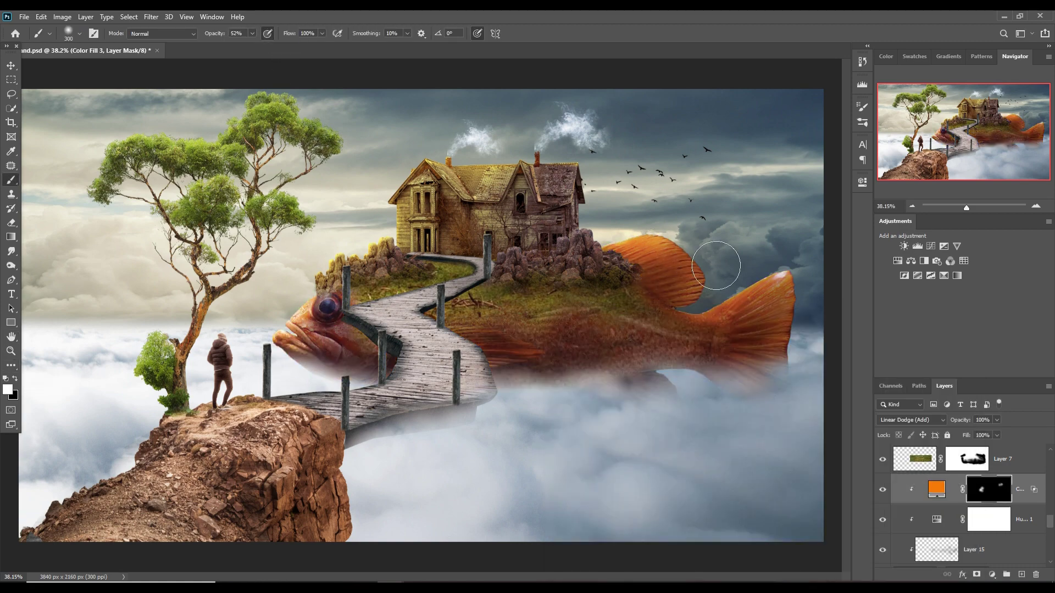
key(v)
- On a new layer above Layer 14, darken the fog beneath the fish and its tail
scroll(1020, 510, up, 3)
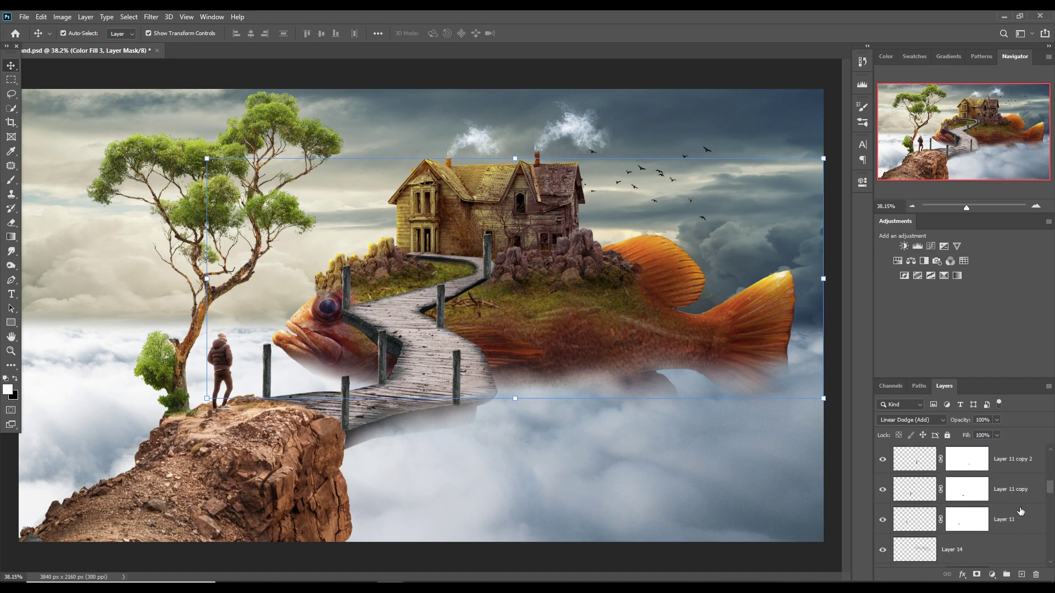
click(967, 549)
key(ctrl+shift+alt+n)
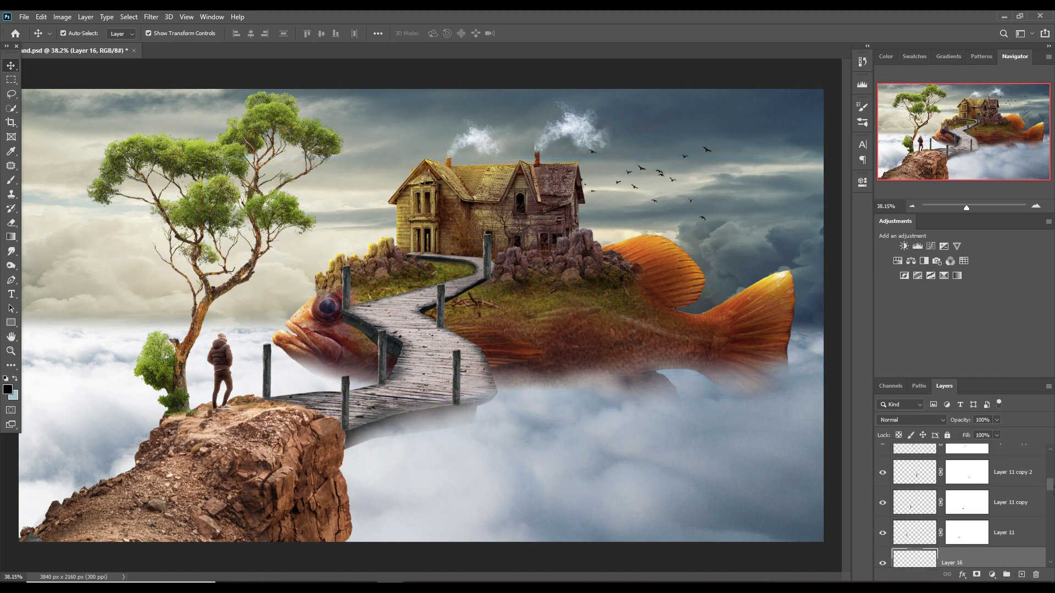
scroll(967, 511, down, 1)
key(b)
drag(363, 417, 813, 379)
drag(517, 434, 819, 369)
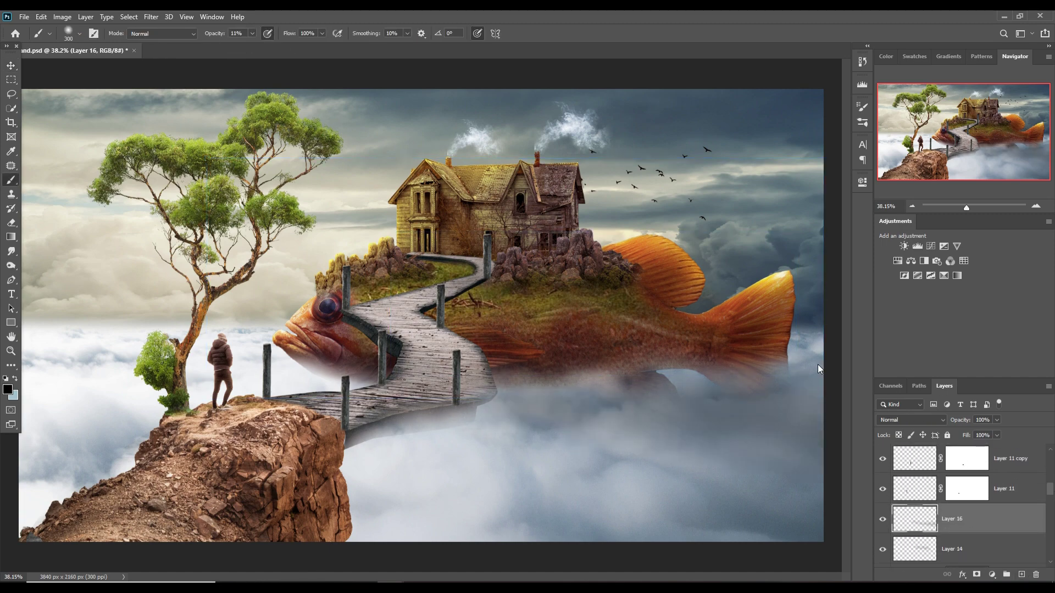
drag(341, 406, 769, 527)
drag(571, 401, 835, 523)
drag(550, 434, 601, 405)
mouse_move(494, 418)
mouse_down()
mouse_move(834, 405)
mouse_move(527, 423)
mouse_up()
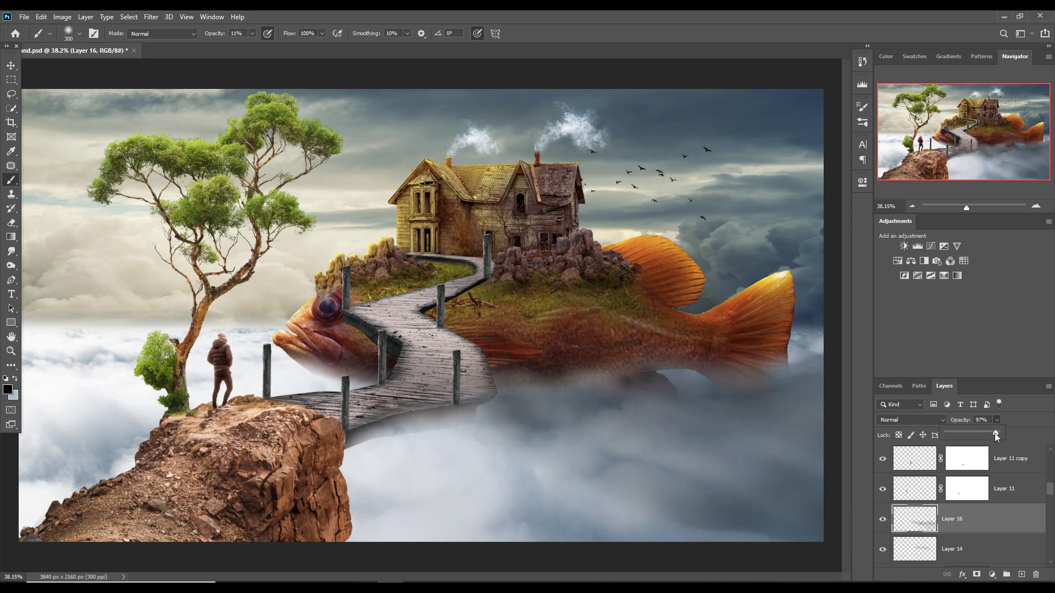
key(v)
click(455, 506)
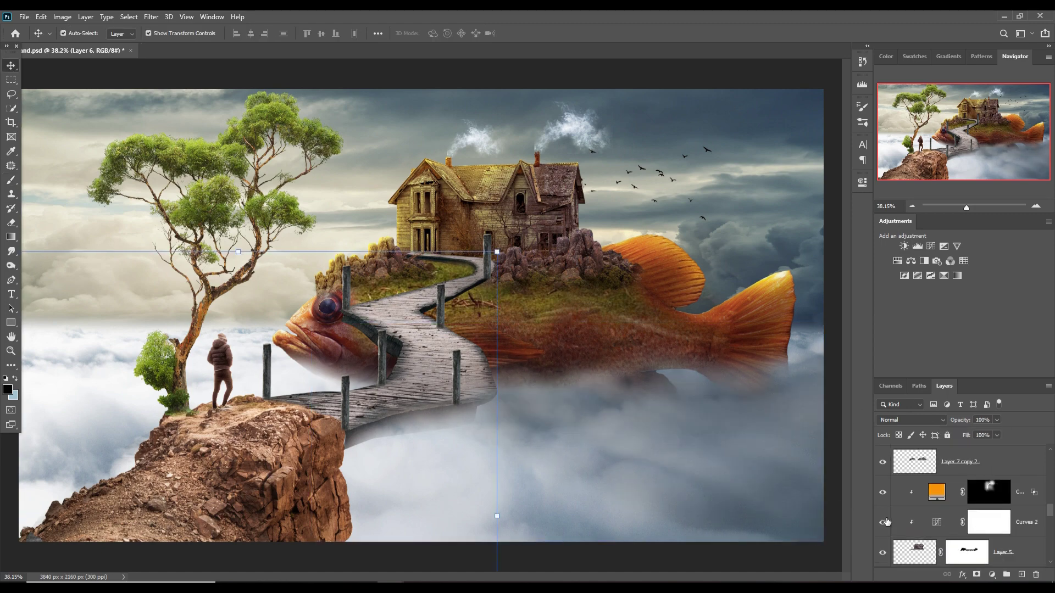
- Clip the new layer to the one below and shade the lower cliff edge darker
right_click(983, 522)
click(945, 258)
key(b)
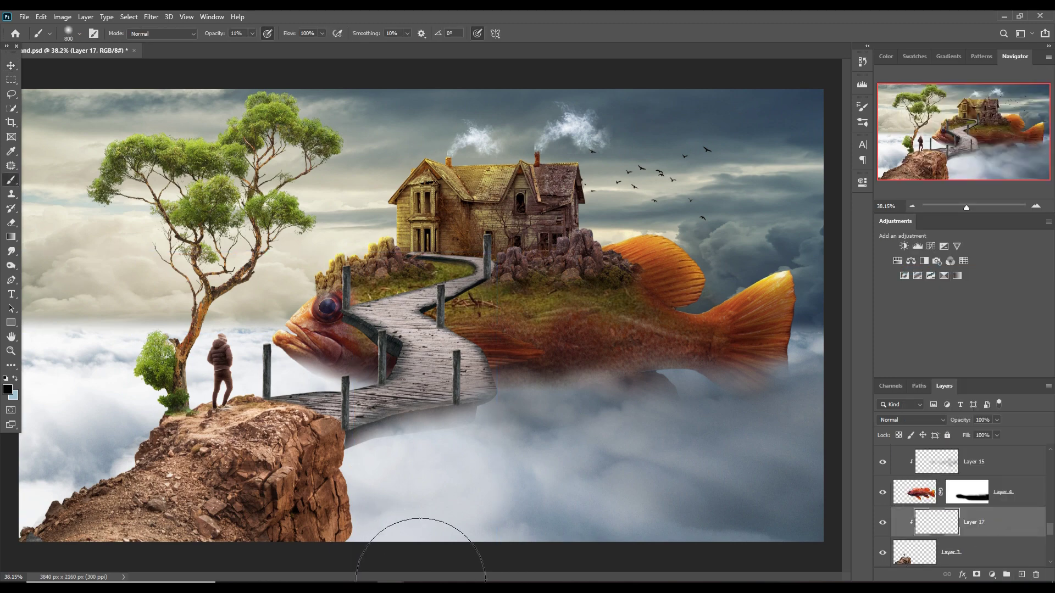
mouse_move(415, 592)
mouse_down()
mouse_move(346, 571)
mouse_move(355, 588)
mouse_up()
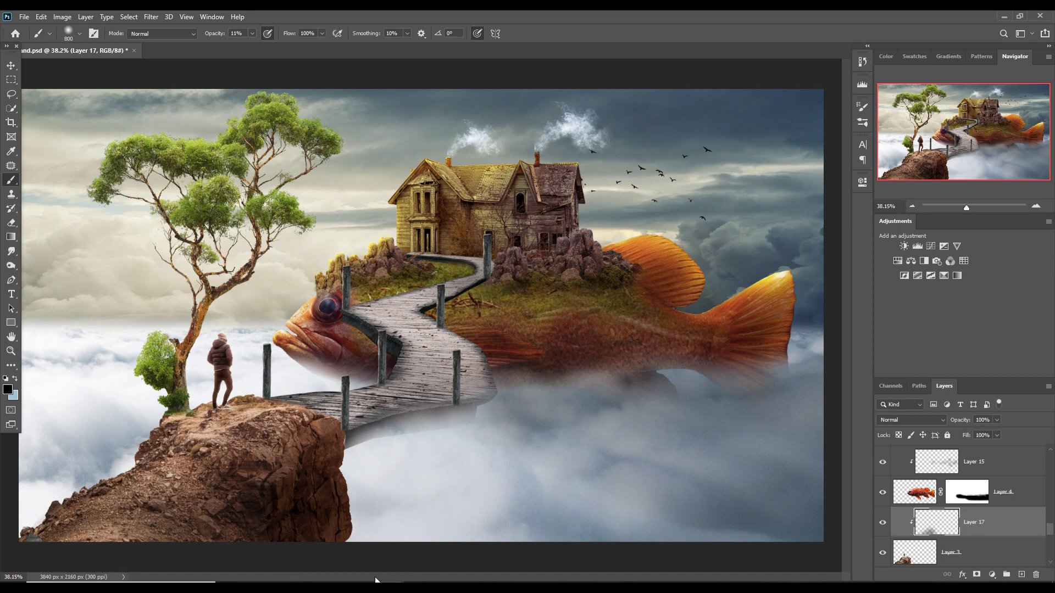
- Add an orange Solid Color fill in Linear Dodge with split Blend If settings
key(v)
click(1021, 574)
right_click(968, 522)
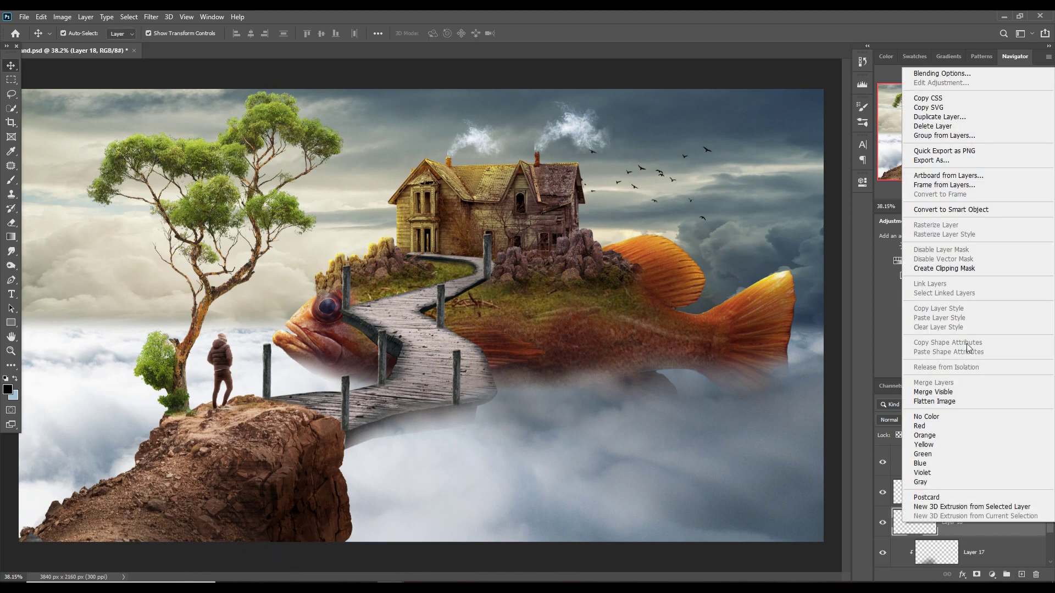
key(Escape)
double_click(936, 522)
mouse_move(690, 494)
mouse_down()
mouse_move(690, 519)
mouse_move(740, 530)
mouse_up()
click(787, 387)
right_click(978, 522)
click(933, 308)
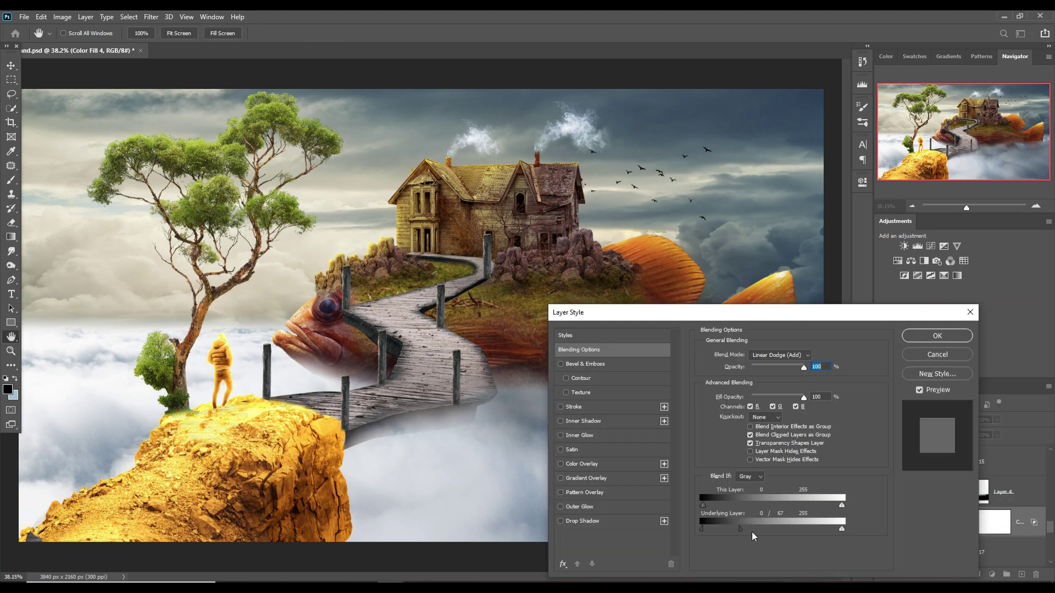
click(937, 336)
- Invert the orange fill's mask and paint white glow onto the standing man, head to feet
key(v)
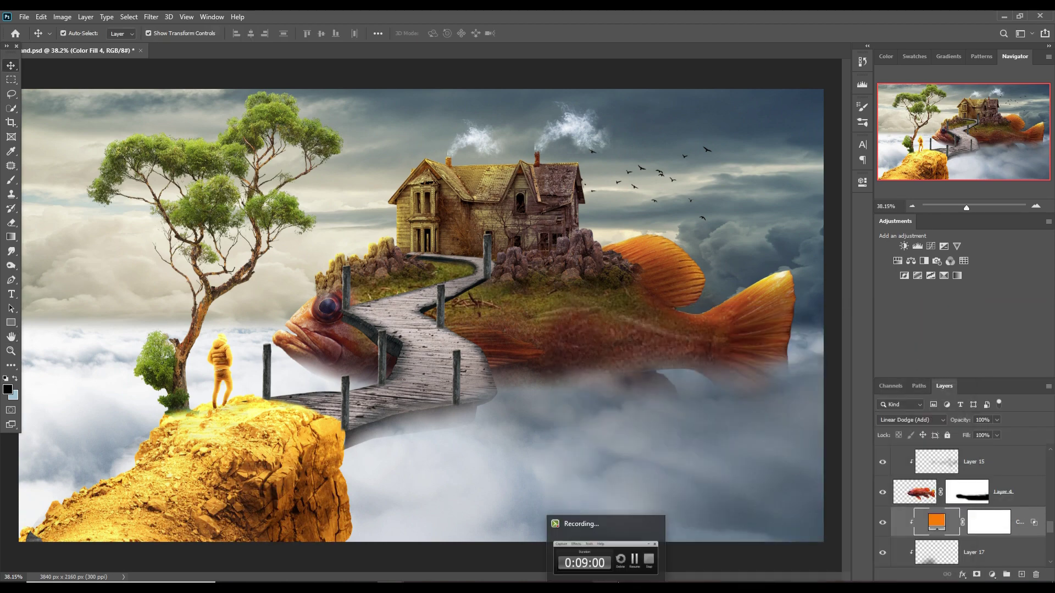
click(1005, 533)
key(ctrl+i)
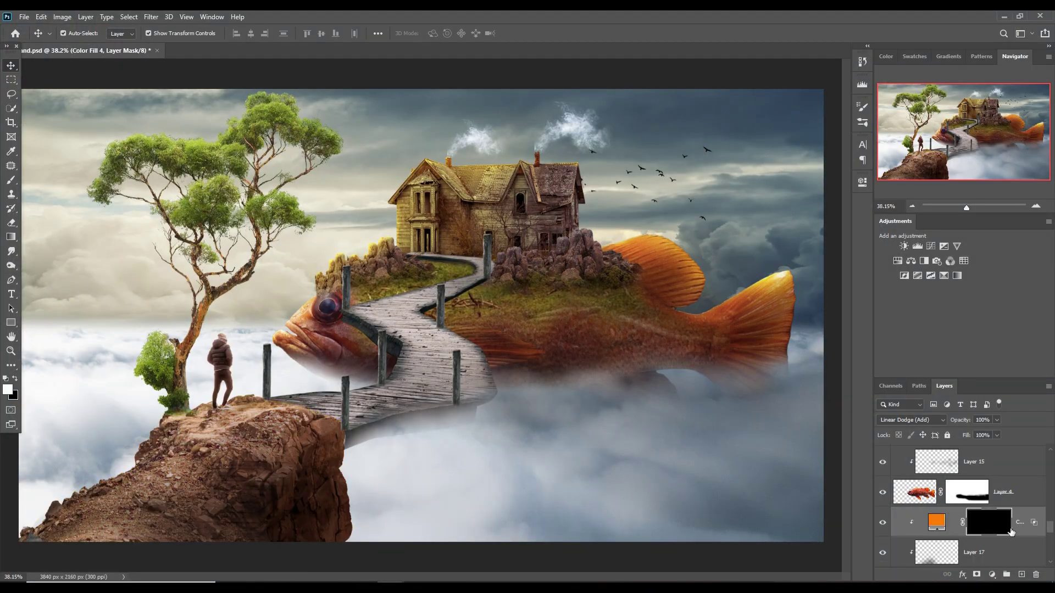
key(b)
key(x)
click(321, 416)
drag(321, 416, 212, 422)
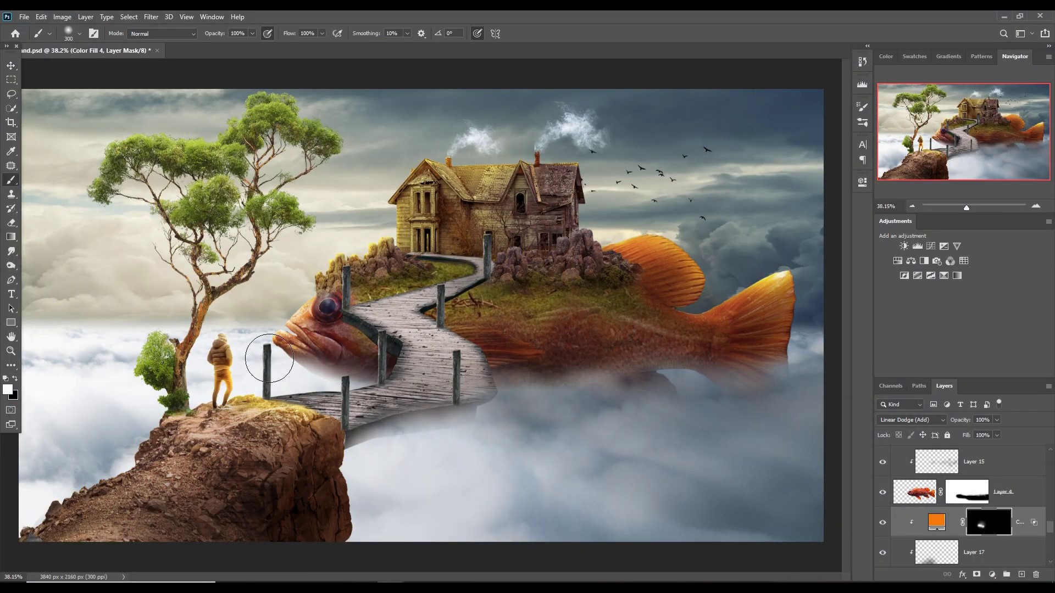
key(ctrl+z)
key(bracketleft)
key(bracketleft)
key(bracketleft)
key(ctrl+1)
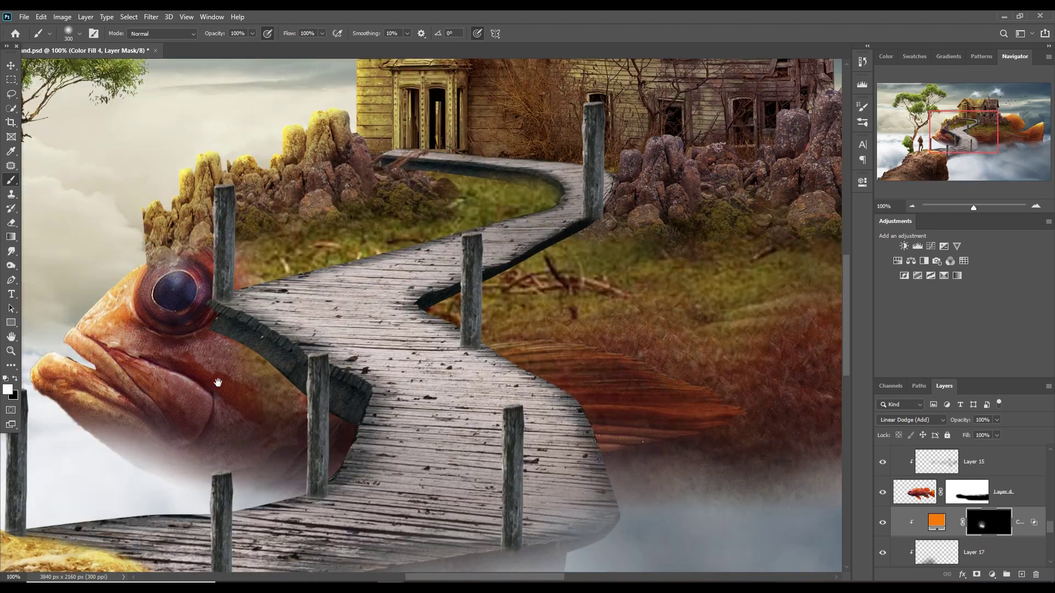
drag(35, 539, 519, 412)
drag(386, 242, 363, 417)
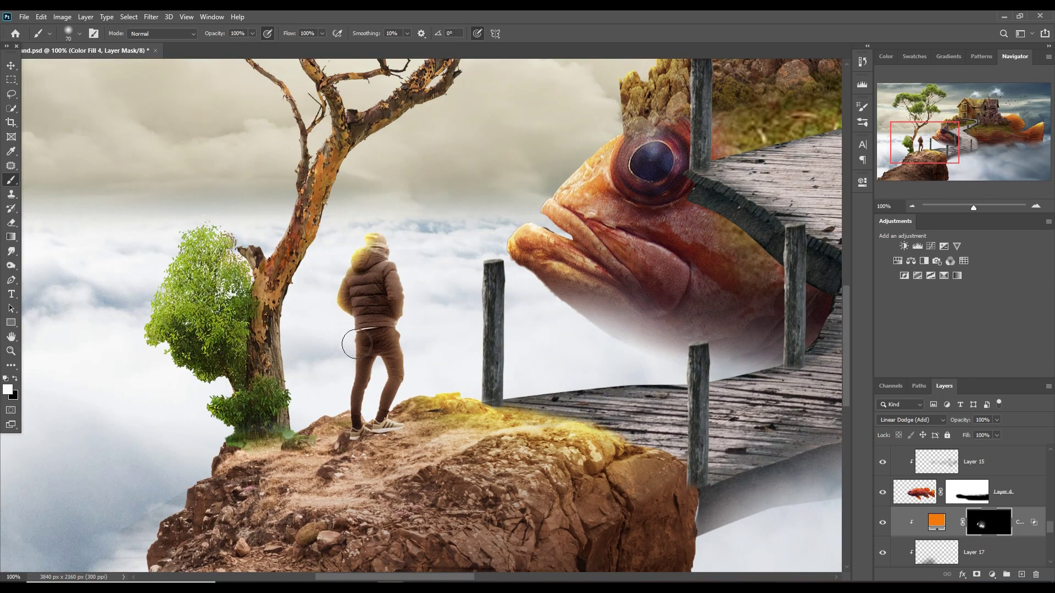
- Paint a golden glow along the cliff top with a ~400 px brush at 15% opacity
mouse_move(169, 531)
mouse_down()
mouse_move(252, 327)
mouse_move(367, 308)
mouse_up()
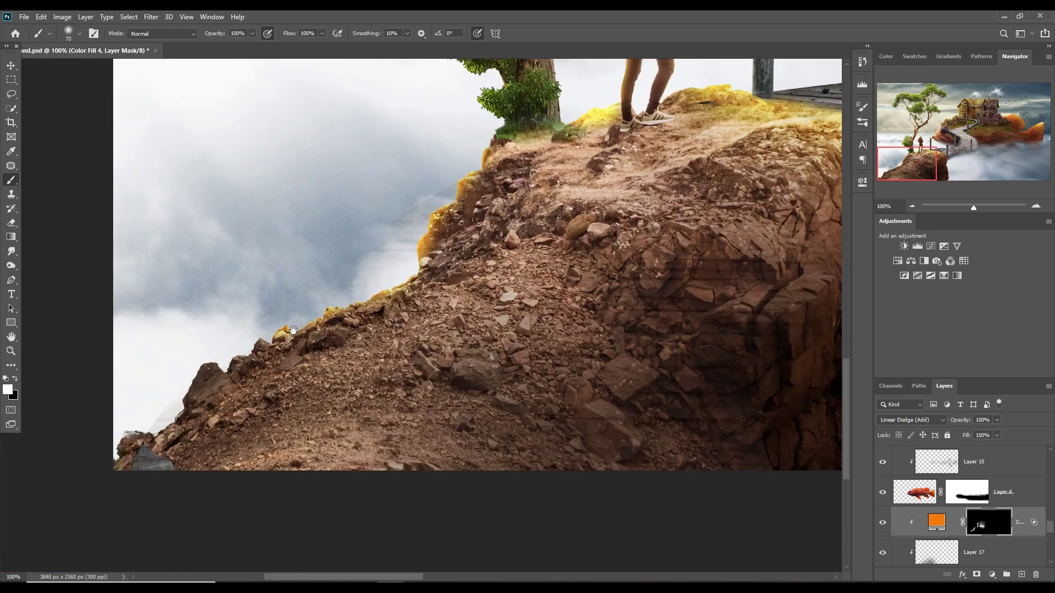
key(bracketright)
key(bracketright)
key(bracketright)
key(1)
key(5)
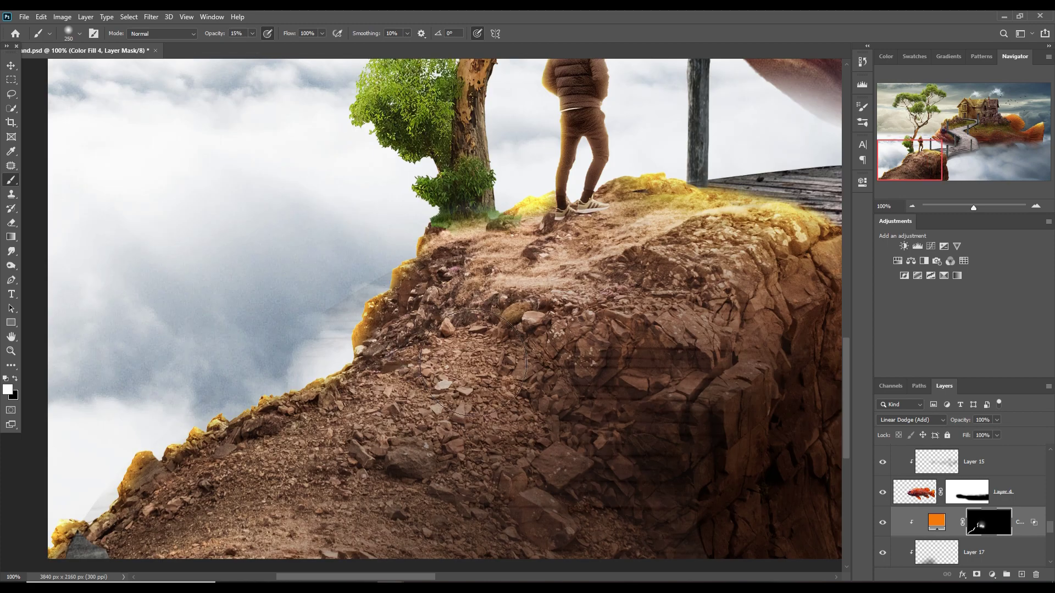
key(bracketright)
key(bracketright)
key(bracketright)
drag(212, 400, 330, 353)
drag(198, 488, 224, 408)
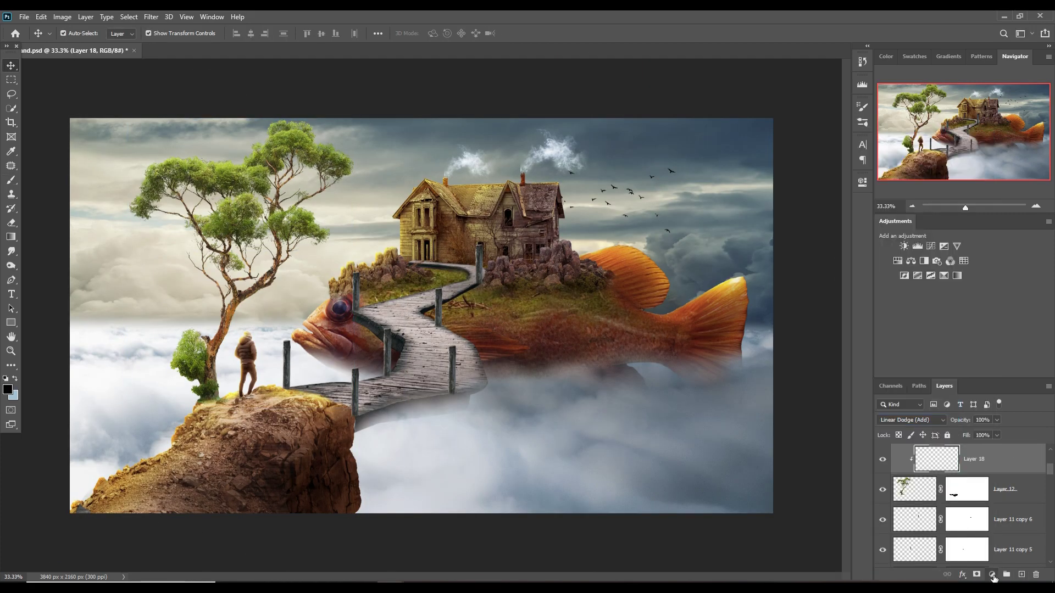
- Invert the tree fill's mask and paint warm light onto the tree crown and bush at 80%
double_click(938, 460)
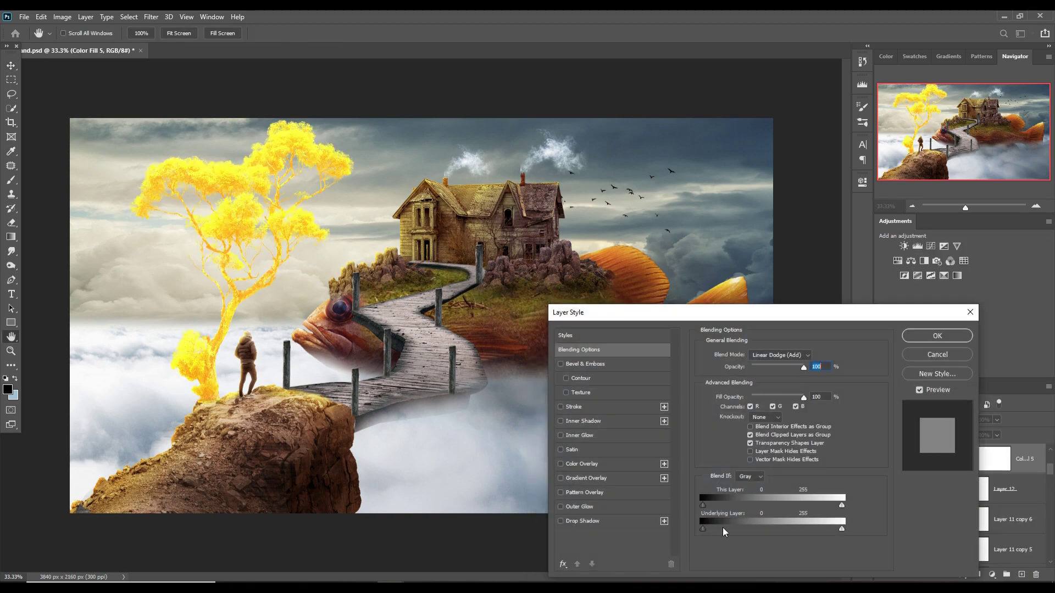
key(Return)
key(ctrl+i)
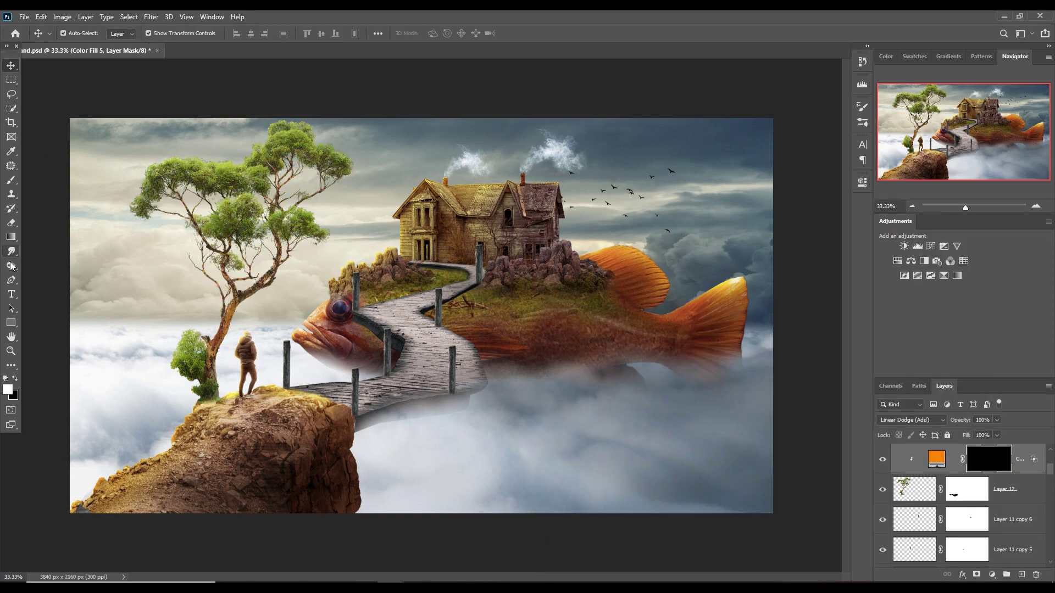
key(b)
key(8)
drag(282, 96, 330, 159)
click(187, 349)
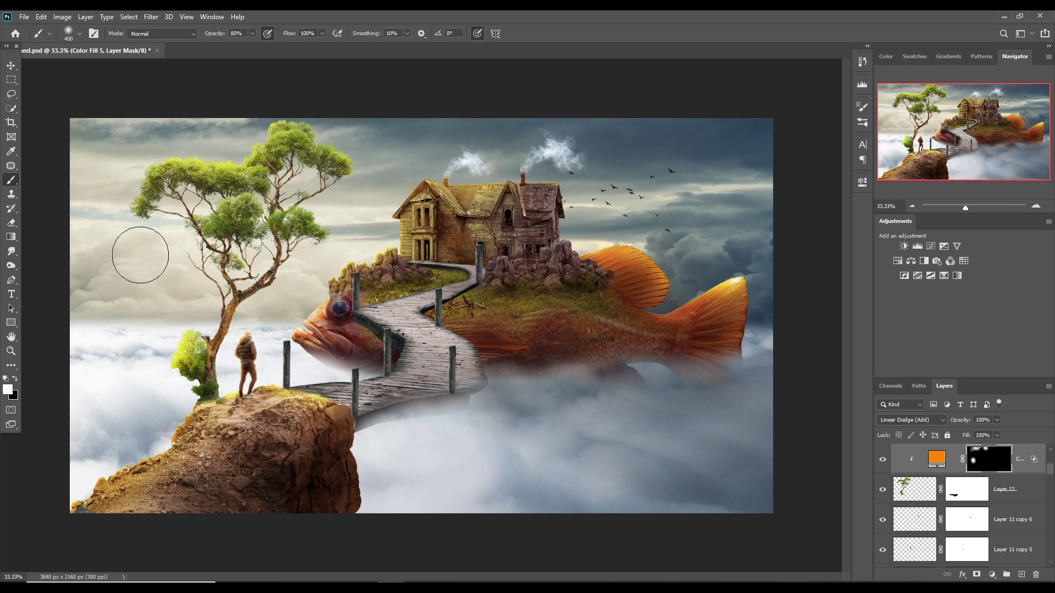
click(147, 191)
click(313, 228)
- On a new layer, paint faint 8% strokes across the fish body and set it to Linear Dodge (Add)
key(v)
click(526, 245)
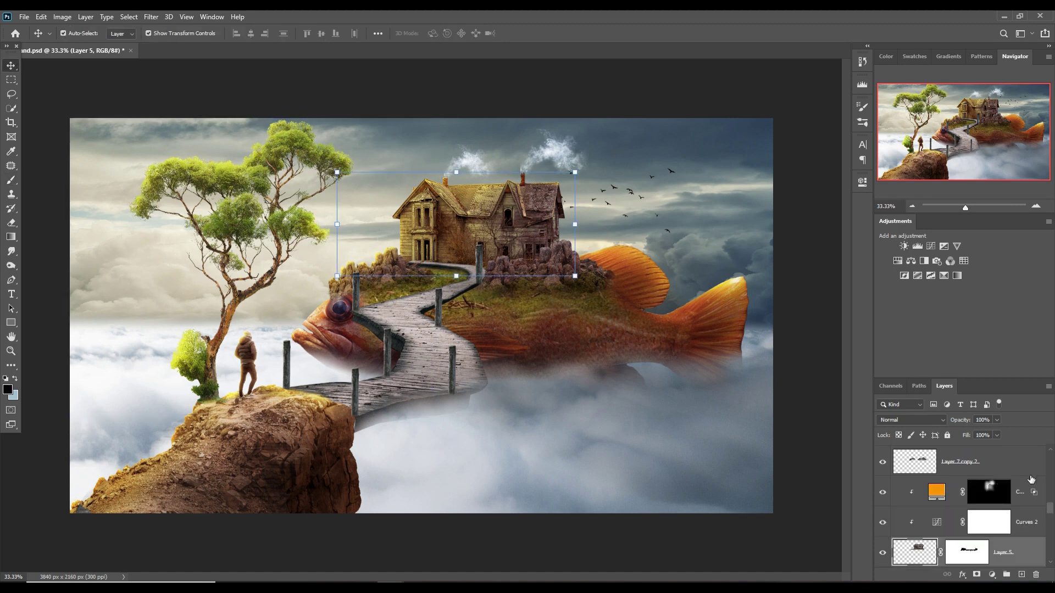
click(1021, 575)
click(11, 179)
key(2)
key(2)
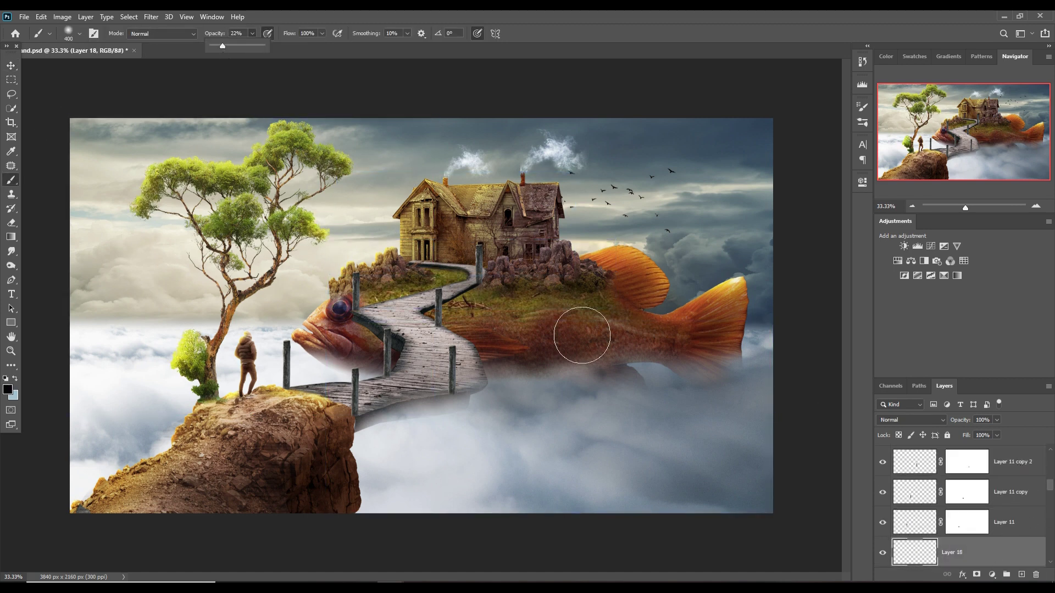
key(0)
key(8)
drag(624, 322, 531, 306)
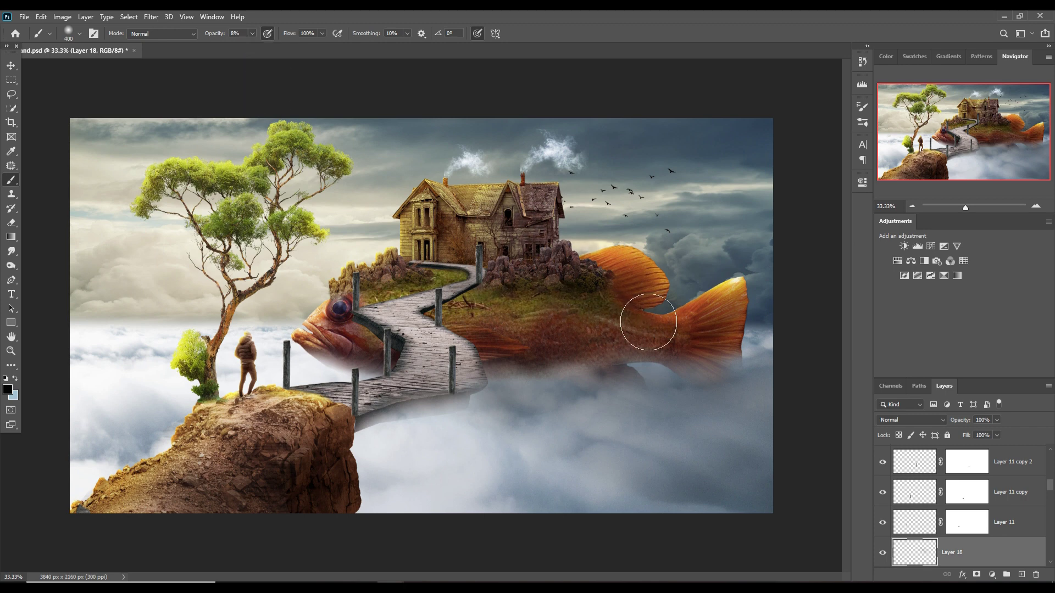
key(v)
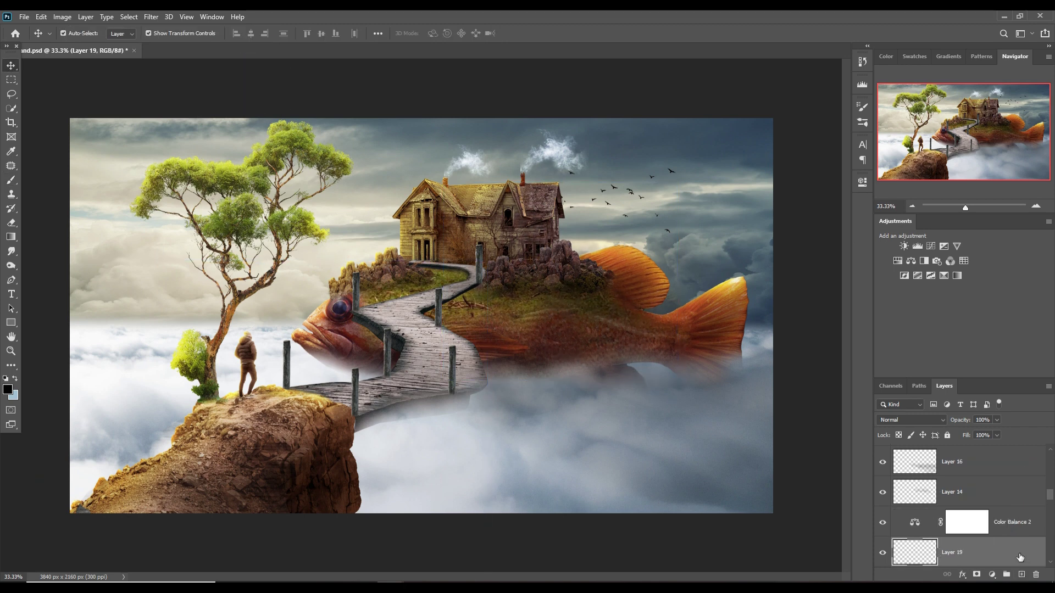
click(992, 574)
click(912, 420)
- Add a golden-yellow Solid Color fill clipped to the walkway layer
click(992, 575)
click(1003, 384)
click(676, 393)
drag(693, 530, 693, 523)
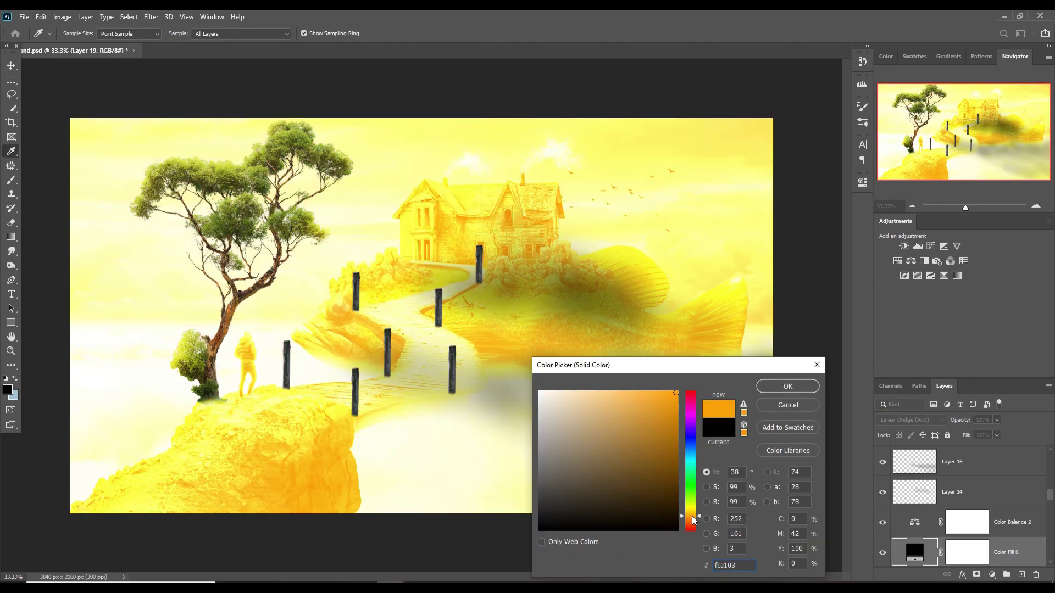
click(788, 386)
right_click(967, 552)
alt+click(928, 537)
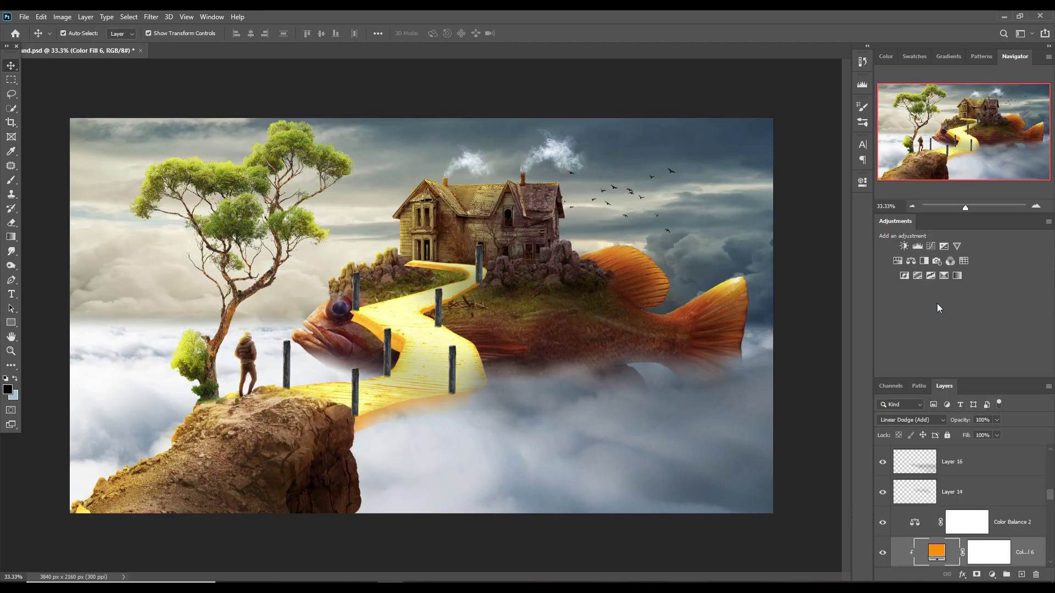
- Set the fill's blending options, invert its mask, and paint golden glow onto the walkway
right_click(914, 552)
click(954, 338)
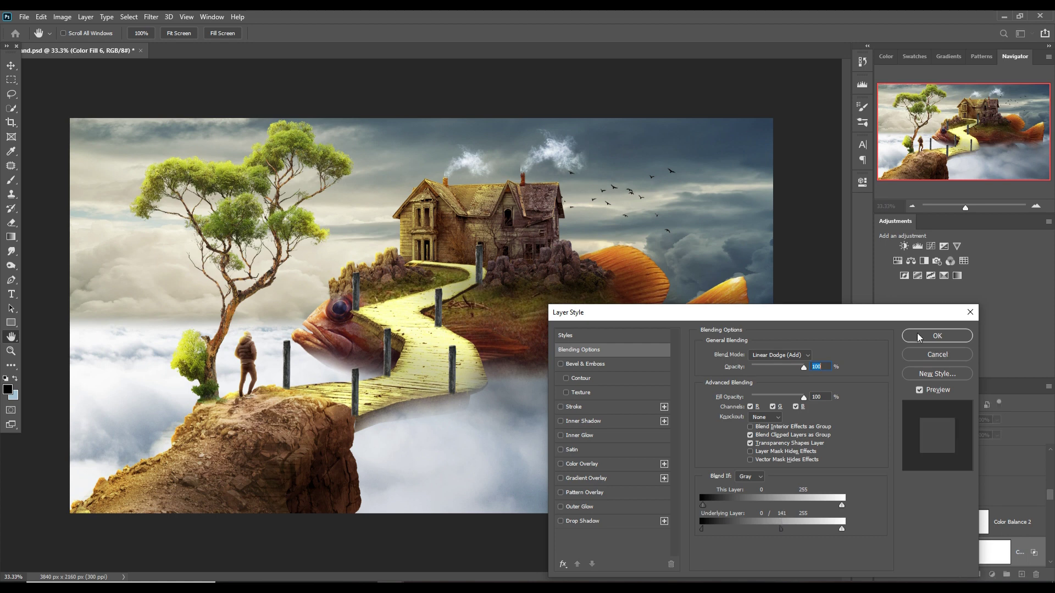
click(937, 353)
key(ctrl+i)
key(b)
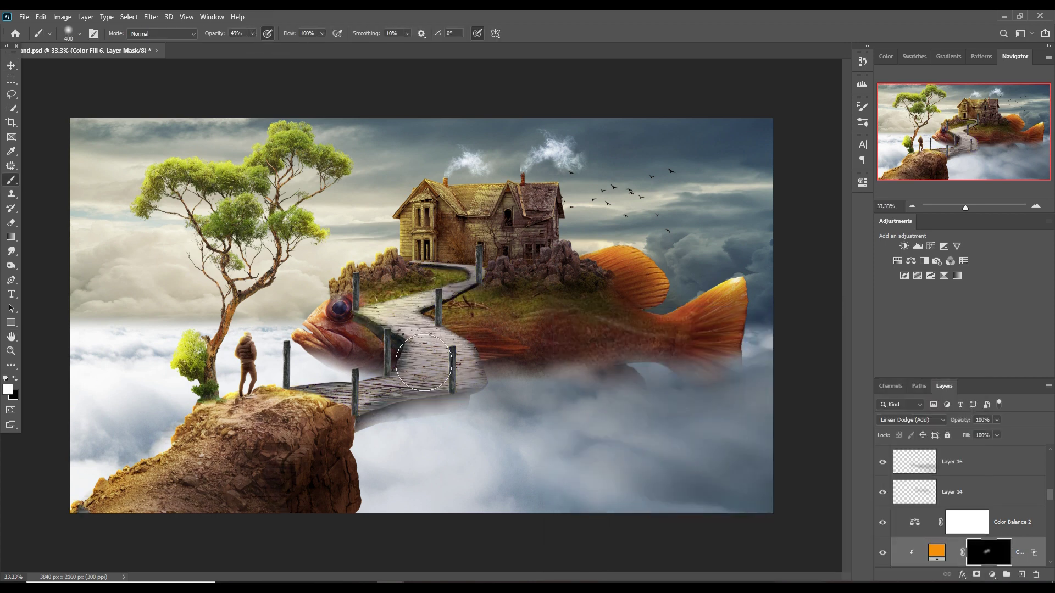
drag(395, 318, 328, 409)
- Select all the bridge post layers and merge them into one layer
key(v)
click(286, 362)
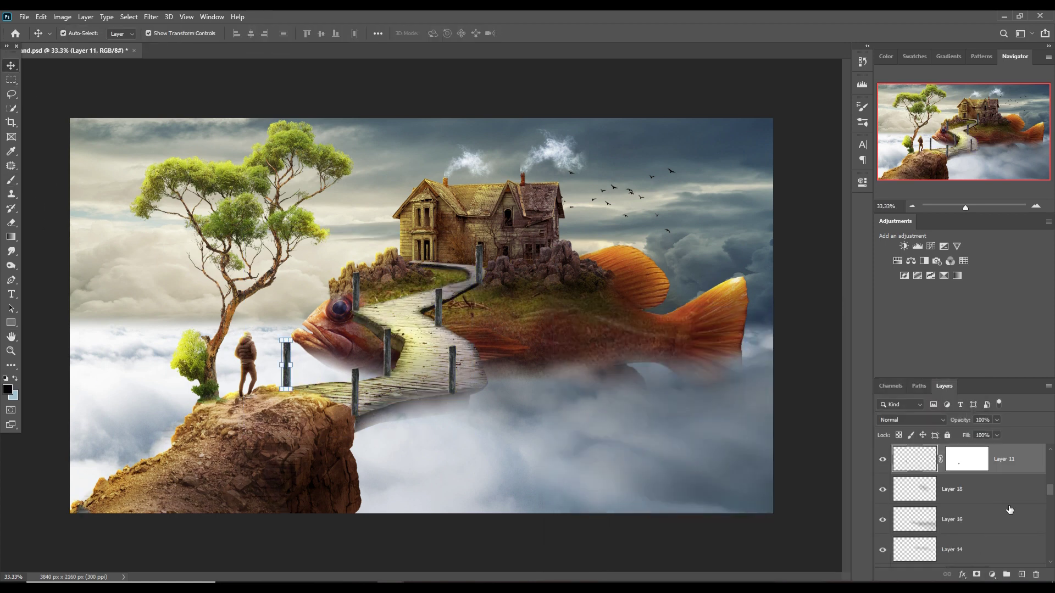
click(1015, 492)
scroll(1016, 506, down, 3)
shift+click(1020, 516)
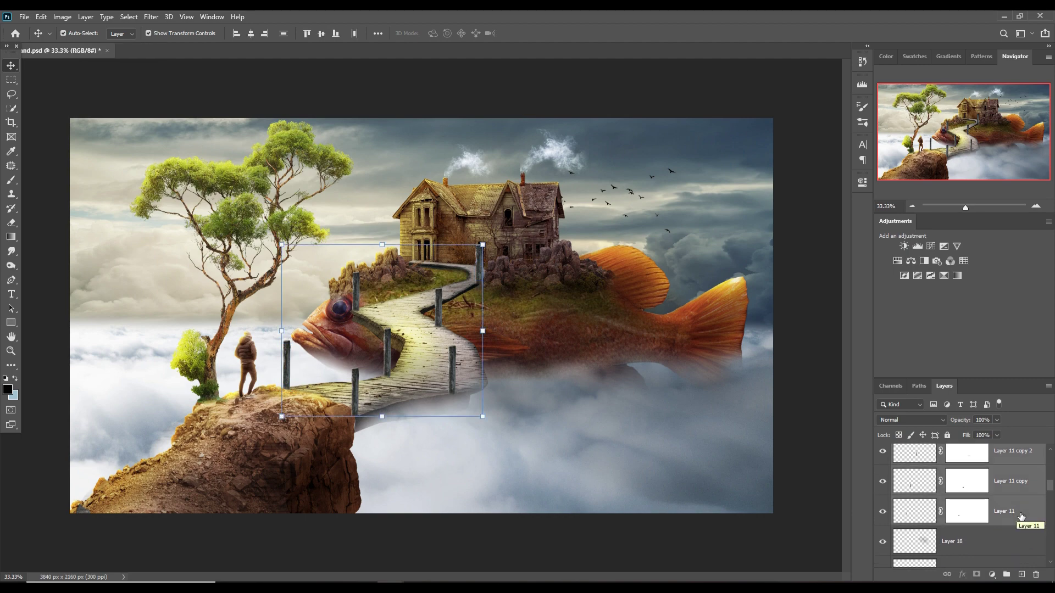
right_click(1019, 464)
click(925, 328)
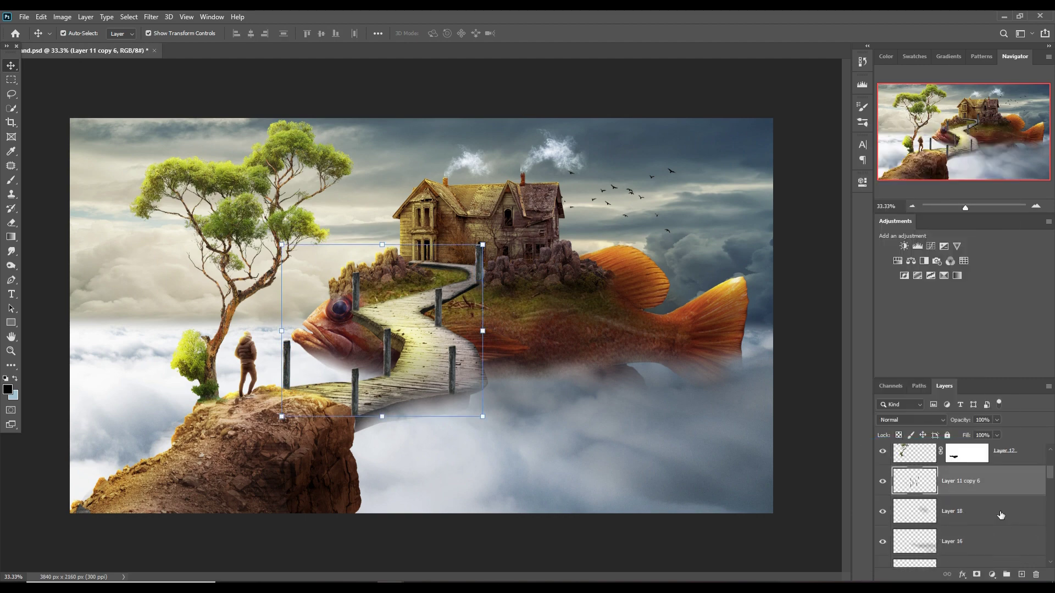
- Add a clipped orange Solid Color fill on the posts, limited to brighter tones, with inverted mask
right_click(998, 520)
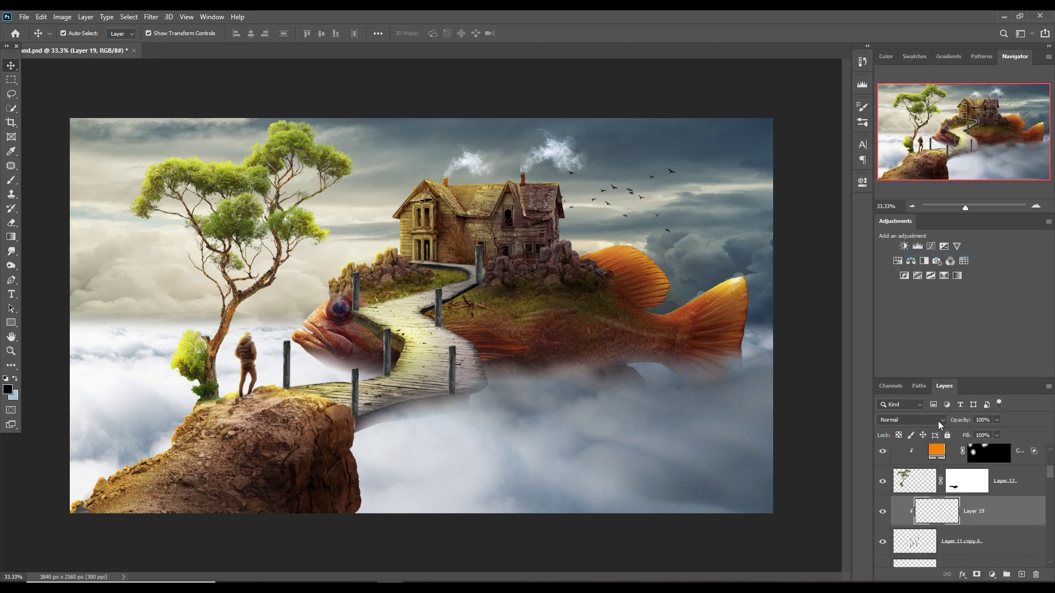
click(991, 574)
click(972, 383)
click(692, 519)
click(788, 386)
right_click(914, 511)
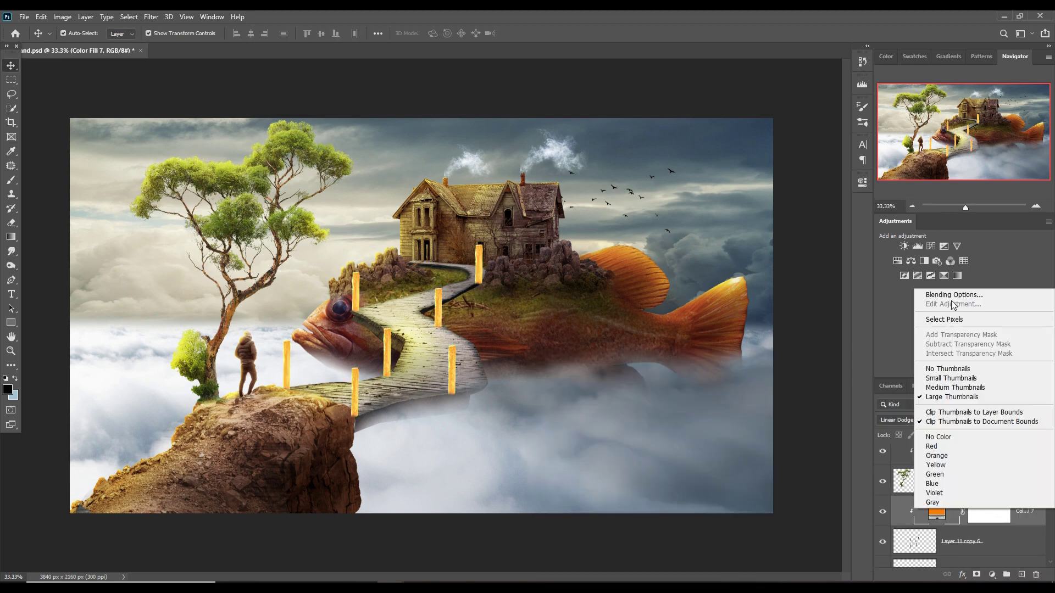
click(934, 291)
drag(702, 529, 743, 526)
key(Return)
key(ctrl+i)
key(b)
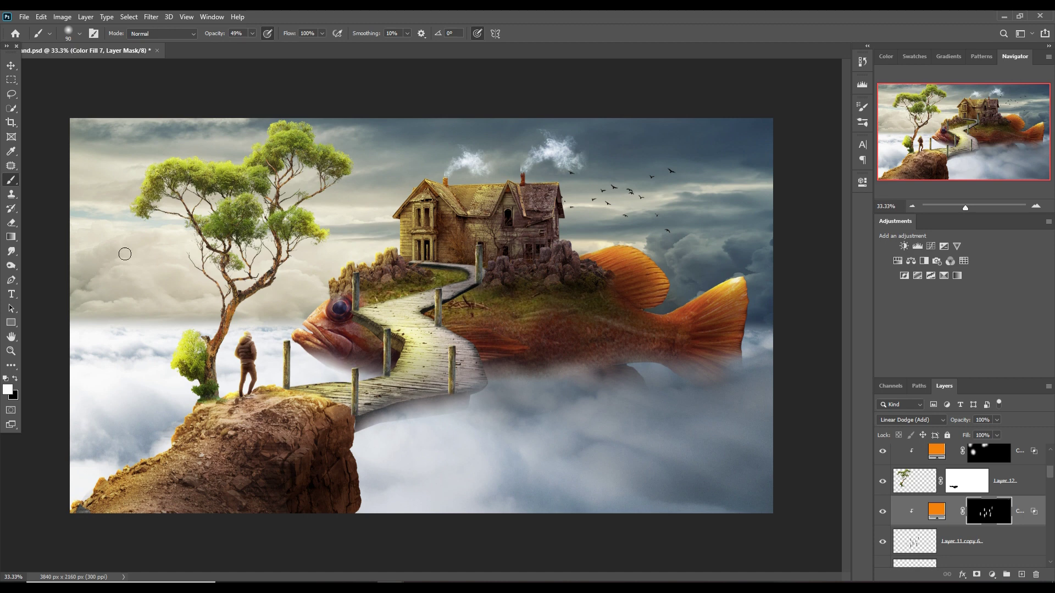
key(v)
- On a new layer, paint whitish fog over the fish tail and cliff base with a ~1100 px brush at 25%
key(ctrl+shift+alt+n)
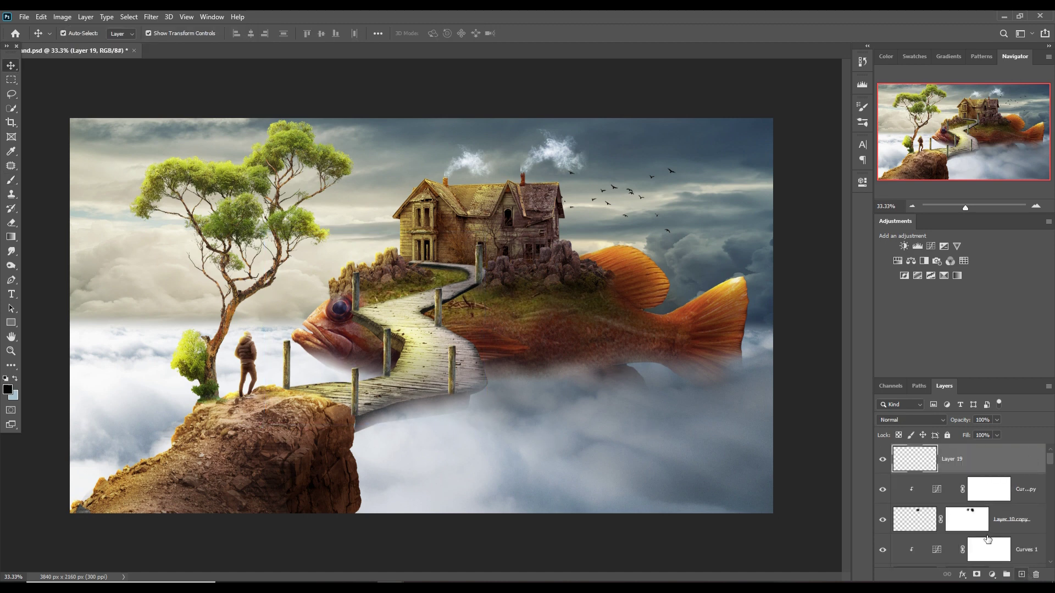
key(b)
key(x)
key(2)
key(5)
key(bracketright)
key(bracketright)
key(bracketright)
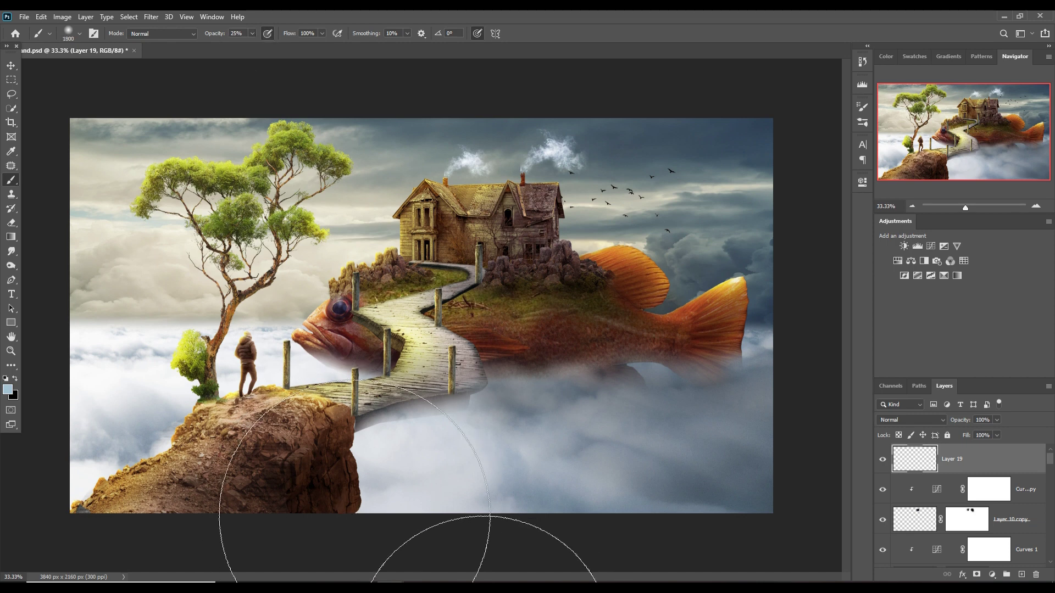
drag(701, 392, 323, 429)
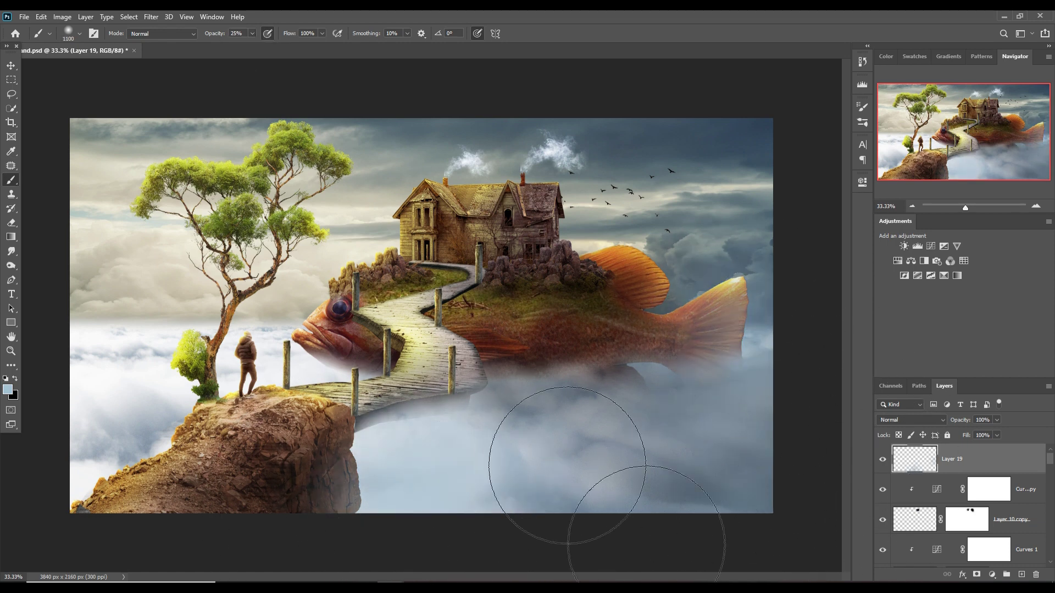
scroll(989, 484, down, 2)
scroll(995, 478, down, 2)
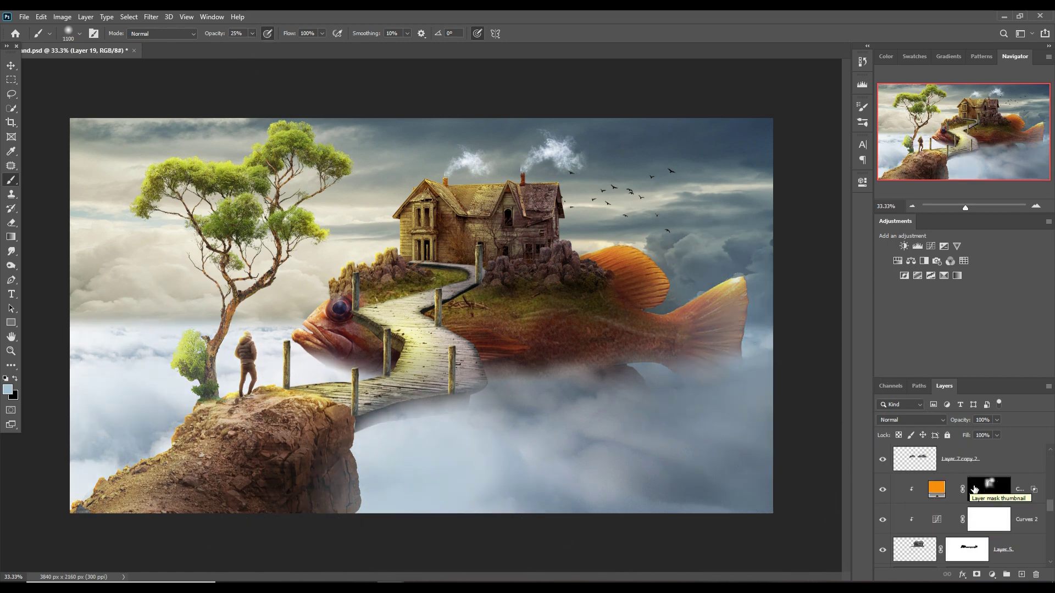
scroll(1001, 461, down, 2)
- Duplicate the bird flock and shrink the copy to sit left of the house
key(v)
scroll(988, 522, down, 2)
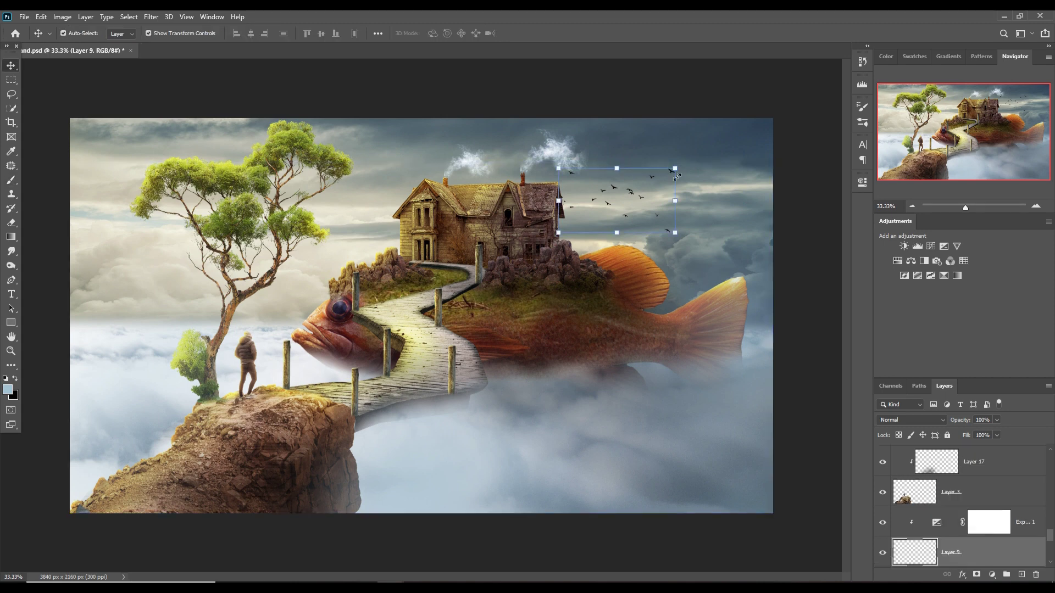
right_click(997, 528)
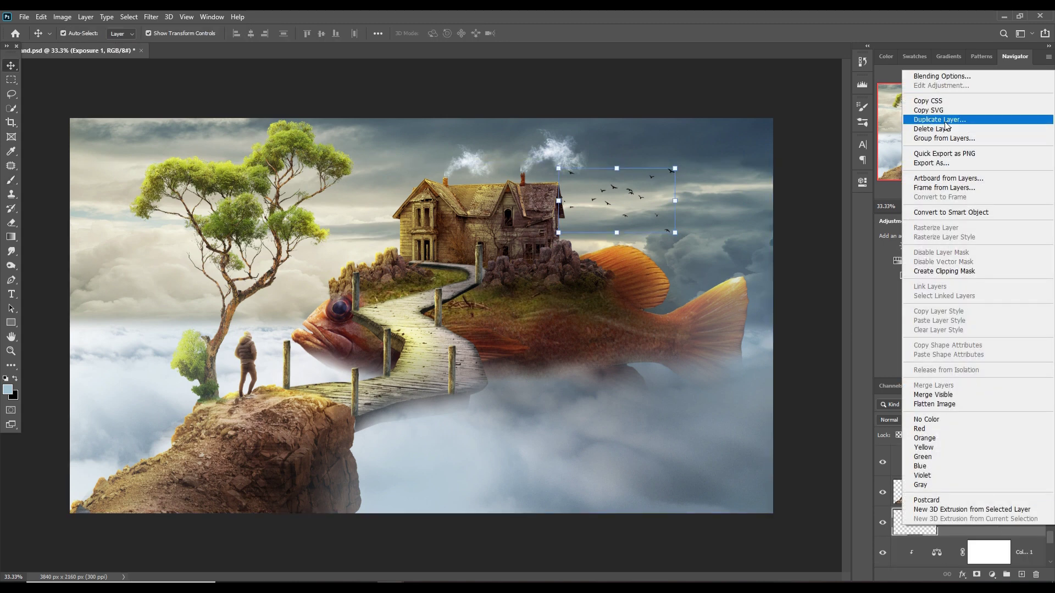
click(939, 119)
key(Return)
key(ctrl+t)
drag(615, 198, 379, 196)
mouse_move(439, 166)
mouse_down()
mouse_move(479, 167)
mouse_move(437, 184)
mouse_up()
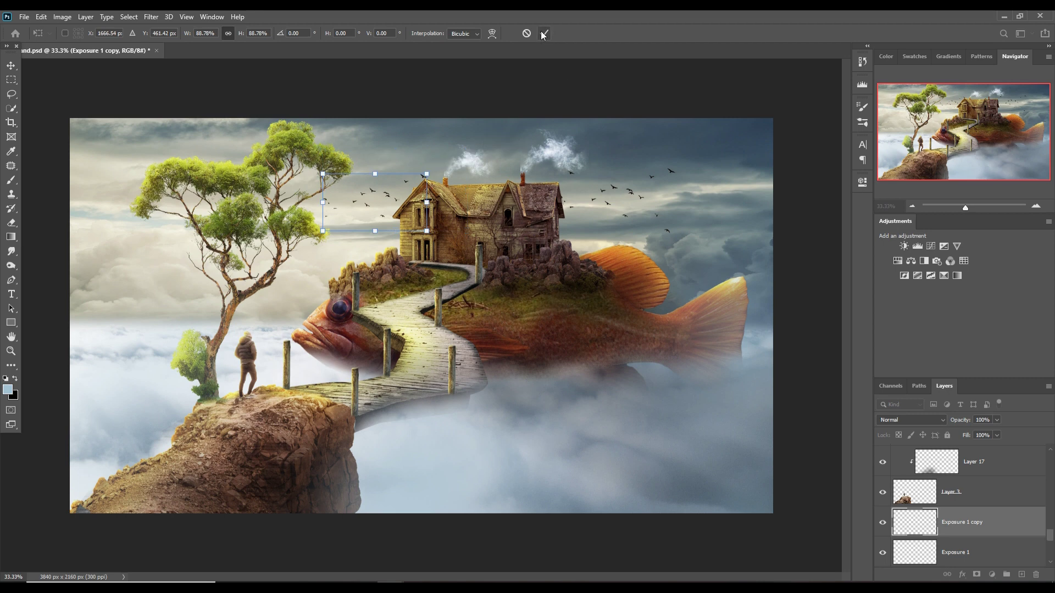
click(544, 33)
- Duplicate the flock again and enlarge it over the lower-right clouds
right_click(995, 535)
click(939, 119)
key(Return)
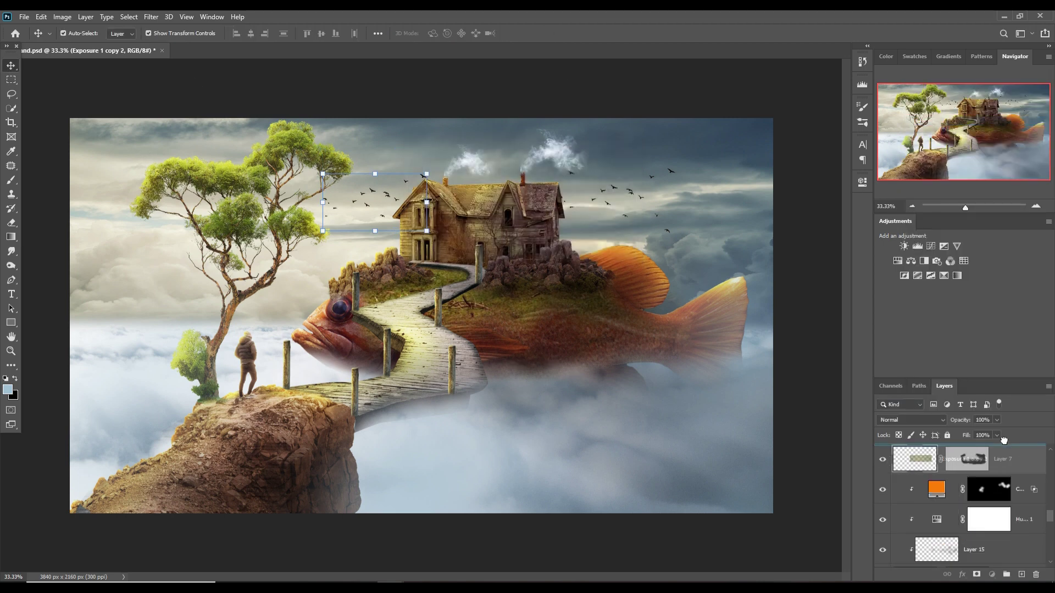
key(ctrl+t)
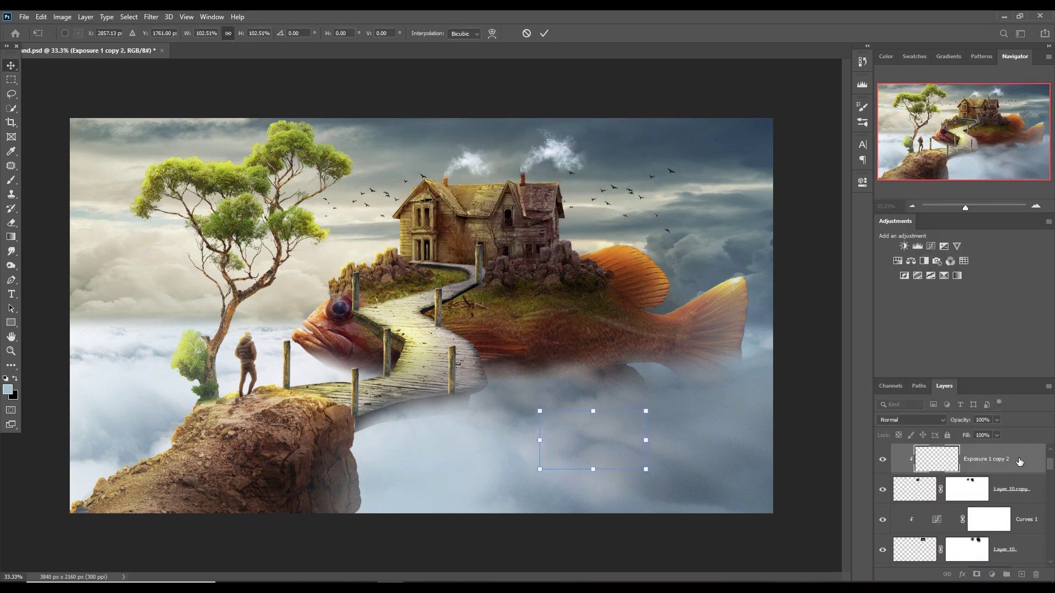
mouse_move(629, 411)
mouse_down()
mouse_move(653, 454)
mouse_move(702, 384)
mouse_up()
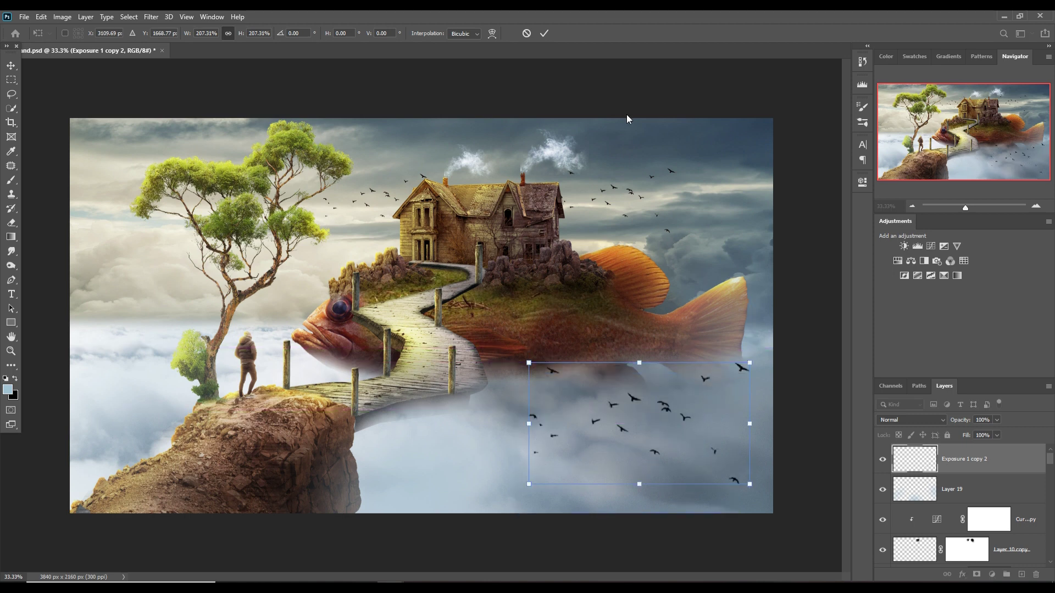
key(Return)
- Mask the larger flock copy with a small full-strength brush, then add empty Layer 20
click(976, 574)
key(b)
key(bracketleft)
key(bracketleft)
key(bracketleft)
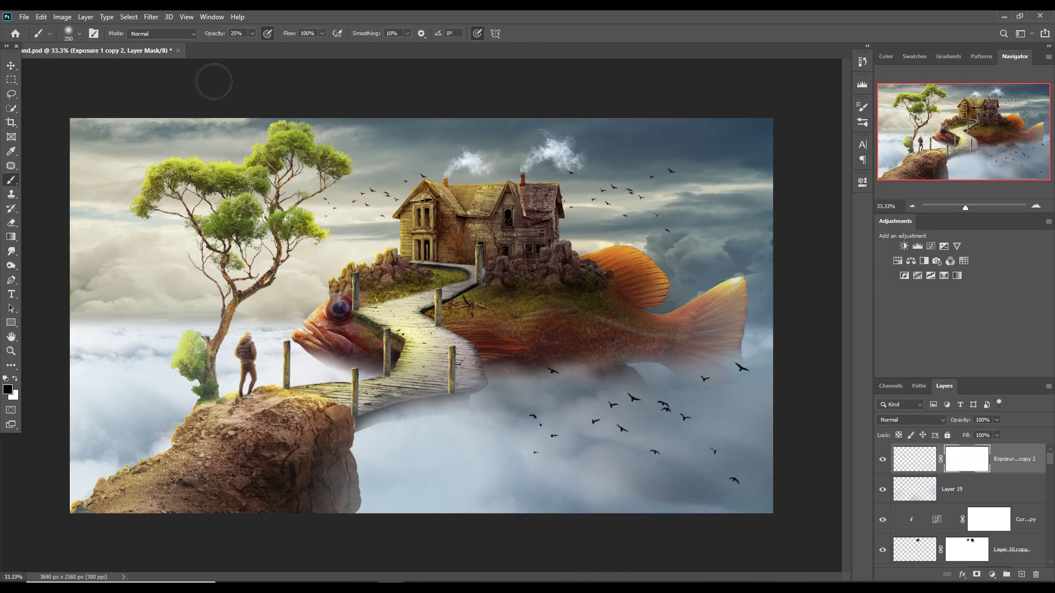
key(0)
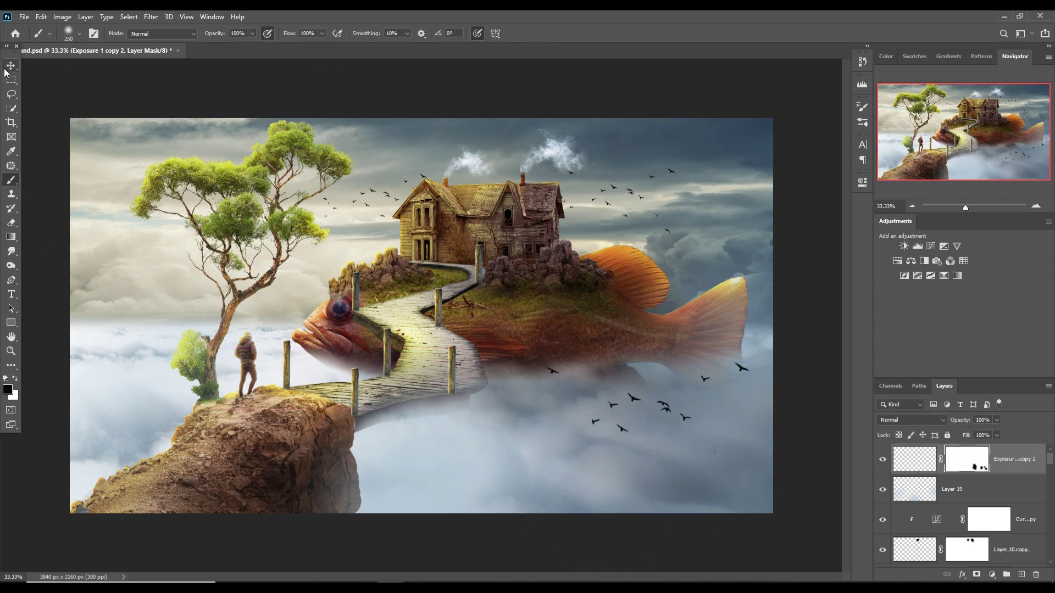
click(7, 68)
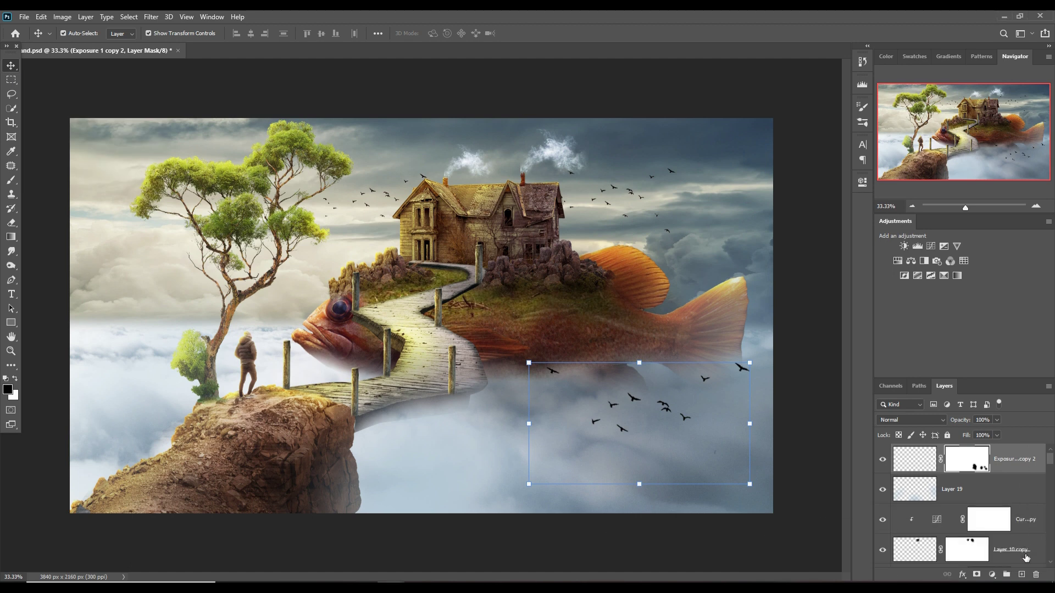
click(1021, 575)
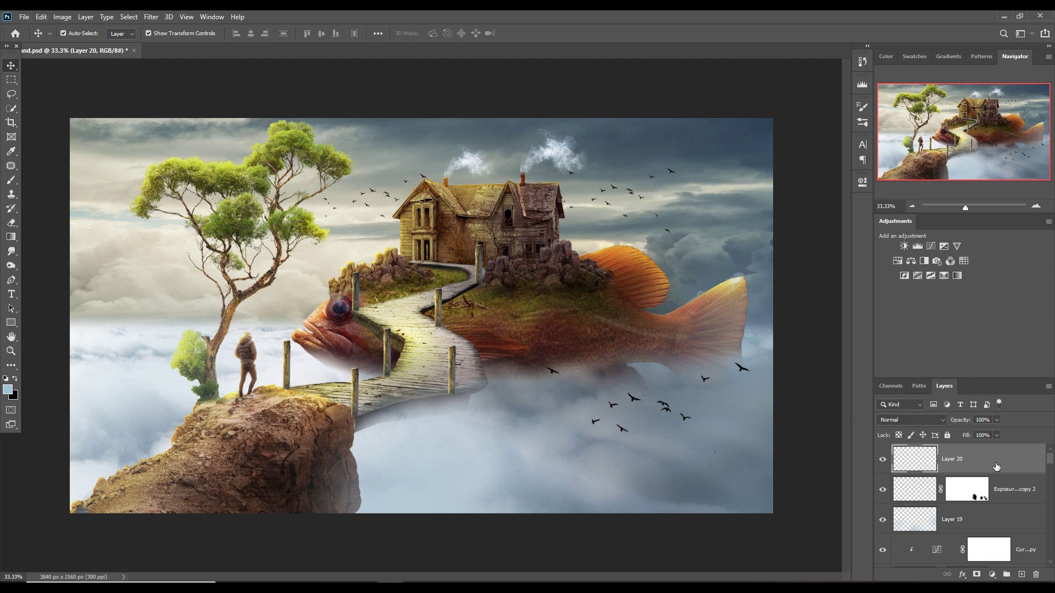
- Set Linear Dodge (Add), add a deep orange Solid Color fill, and invert its mask to black
click(936, 423)
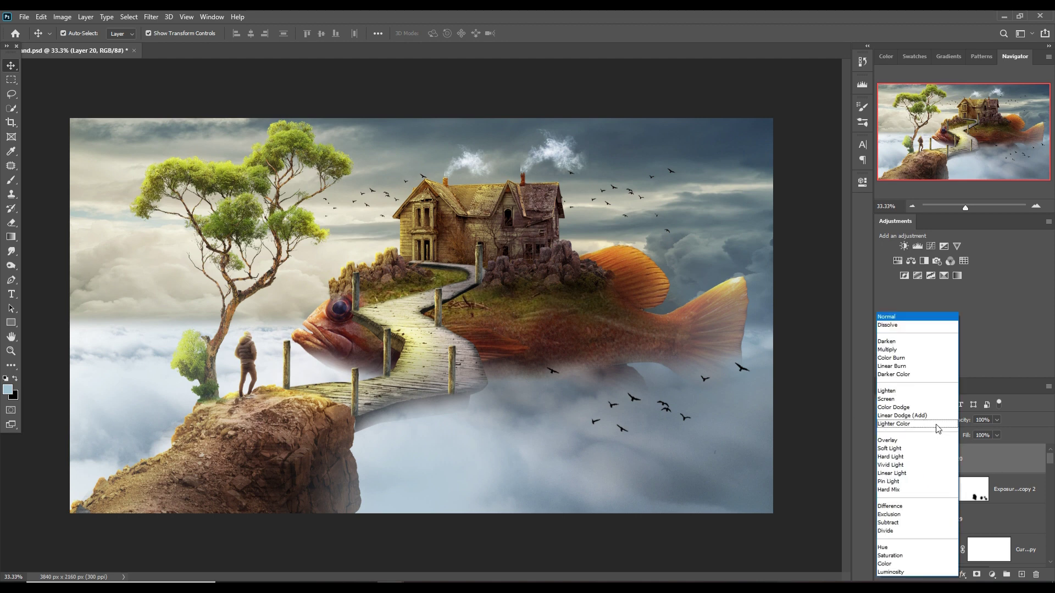
click(909, 416)
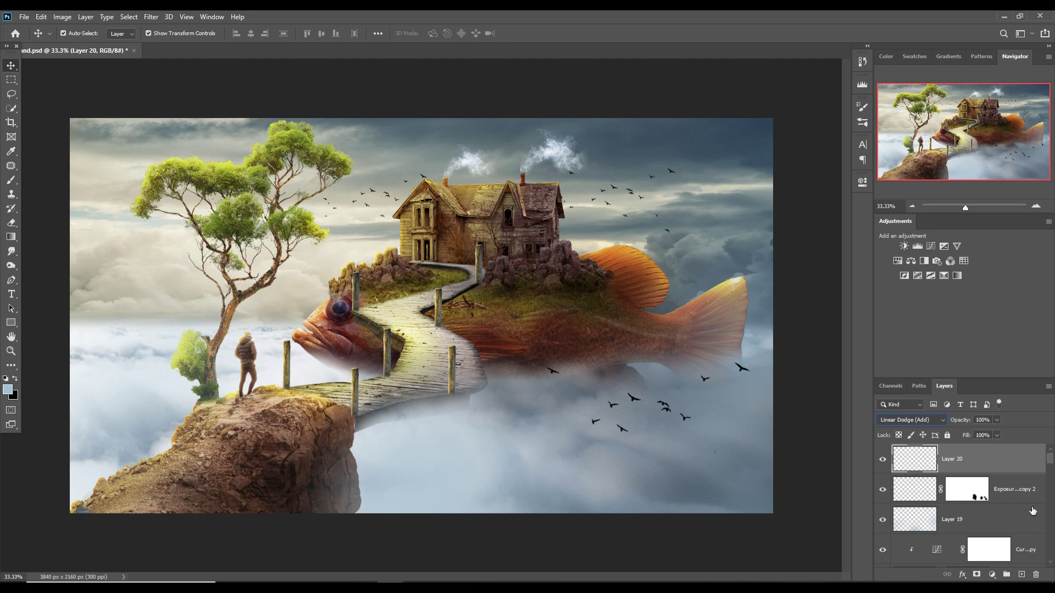
click(995, 575)
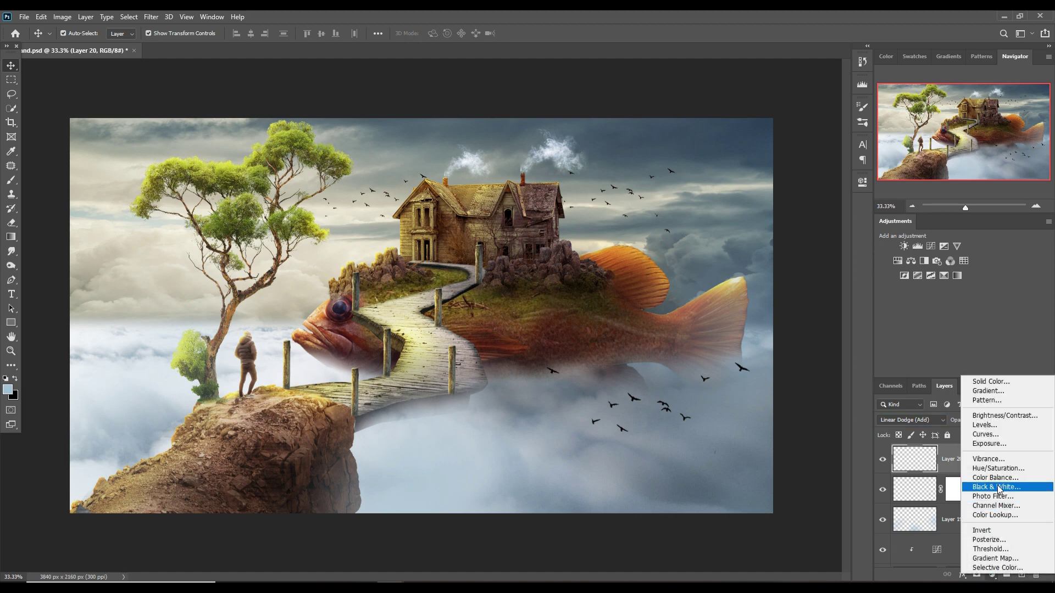
click(988, 382)
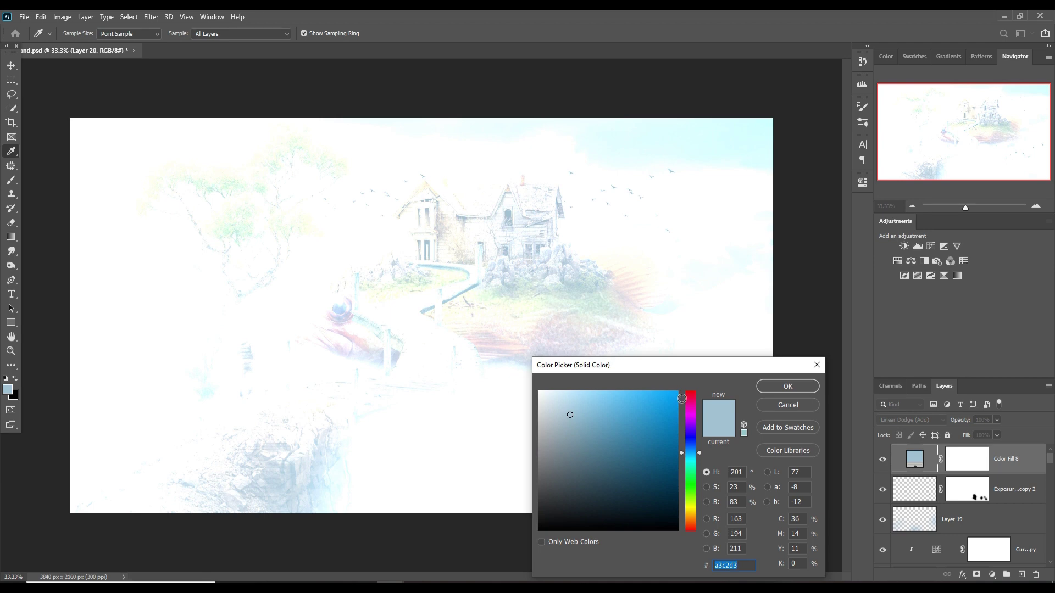
click(677, 394)
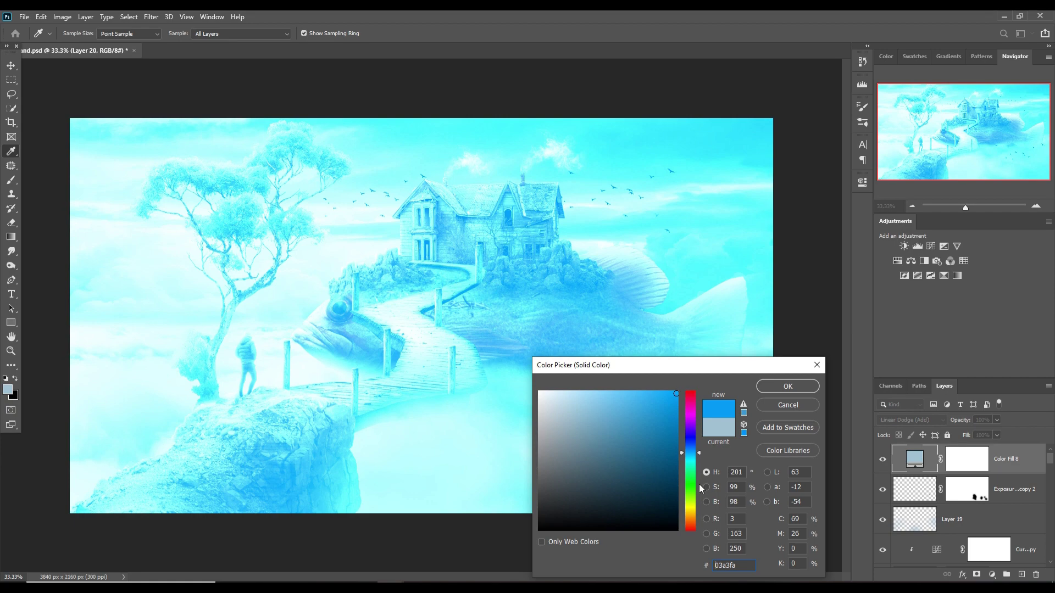
click(691, 516)
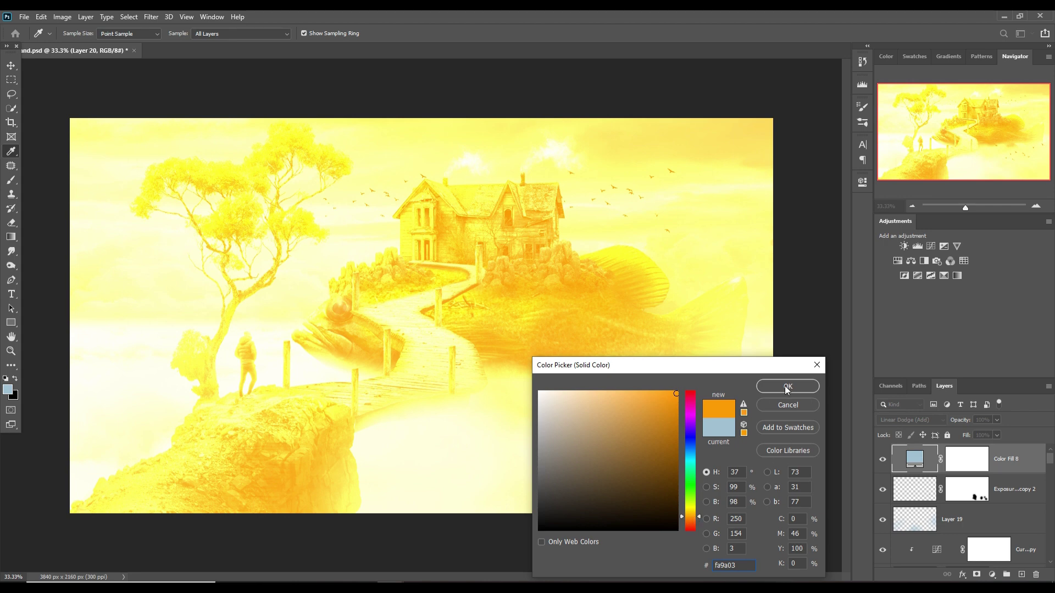
click(691, 518)
click(779, 390)
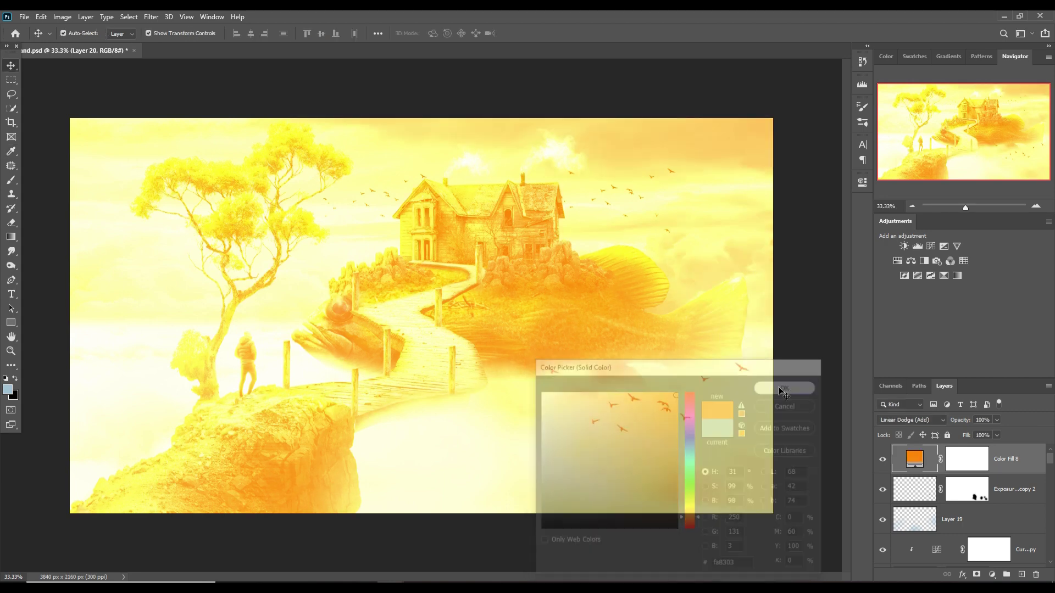
click(969, 464)
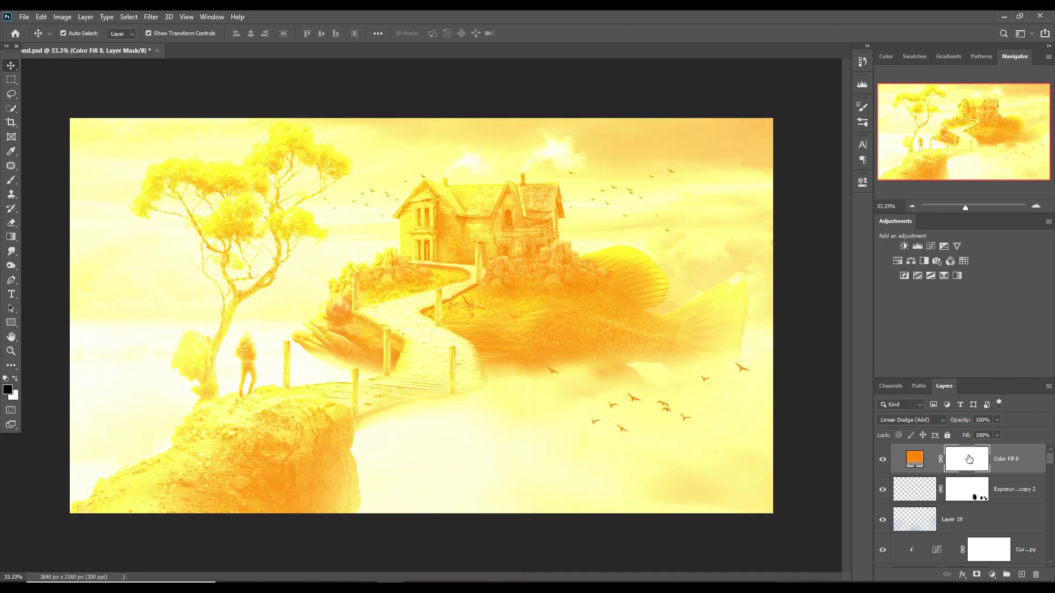
key(ctrl+i)
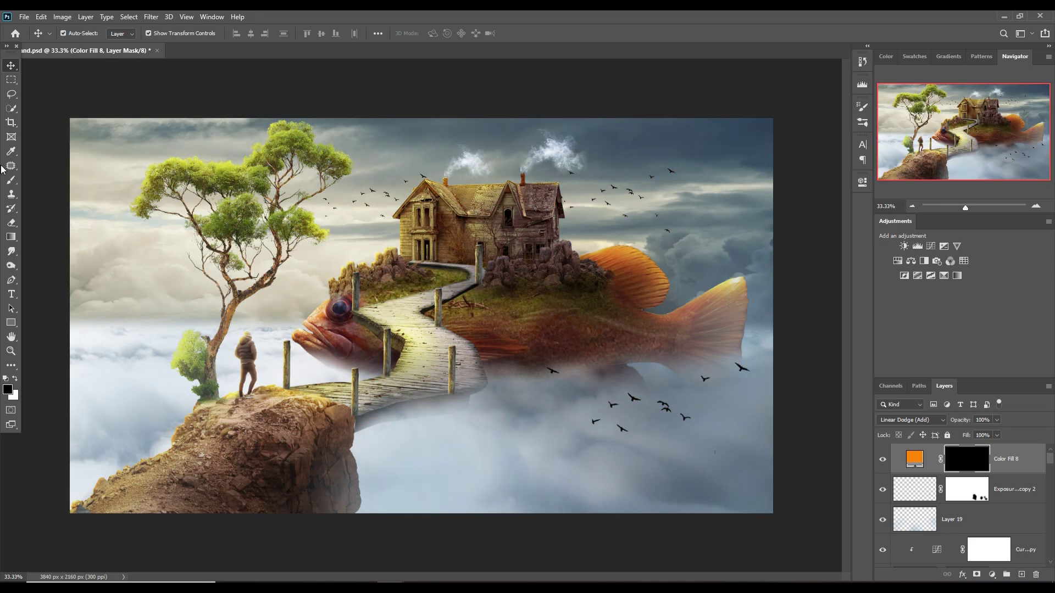
- Paint white with a very large 10% opacity brush over the tree and house area
click(9, 183)
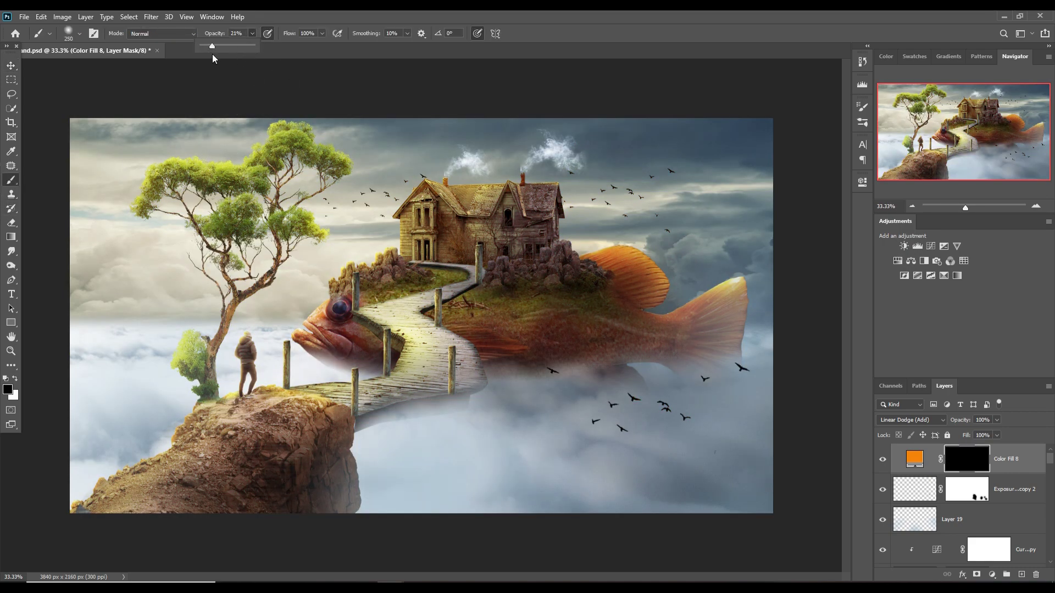
drag(206, 56, 207, 56)
click(169, 166)
key(bracketright)
key(bracketright)
key(bracketright)
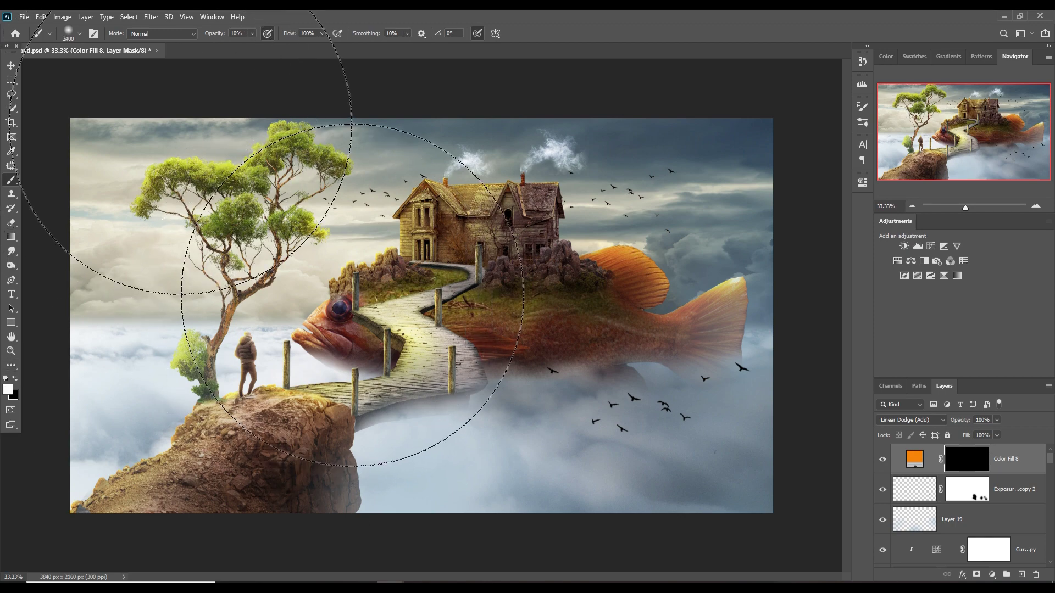
mouse_move(182, 124)
mouse_down()
mouse_move(395, 213)
mouse_move(635, 111)
mouse_move(148, 331)
mouse_move(160, 383)
mouse_up()
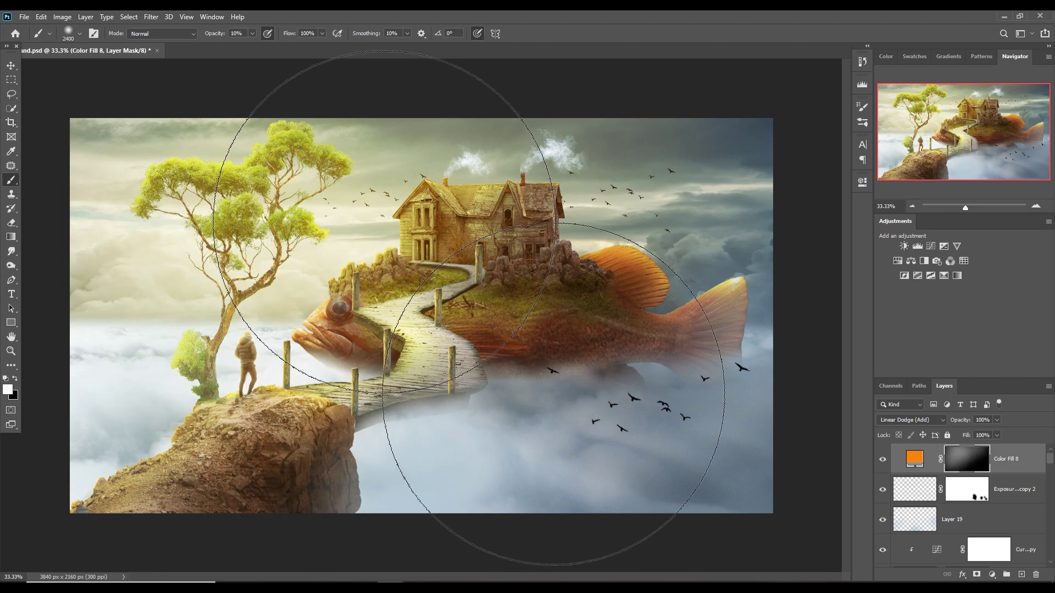
mouse_move(160, 383)
mouse_down()
mouse_move(362, 215)
mouse_move(177, 220)
mouse_up()
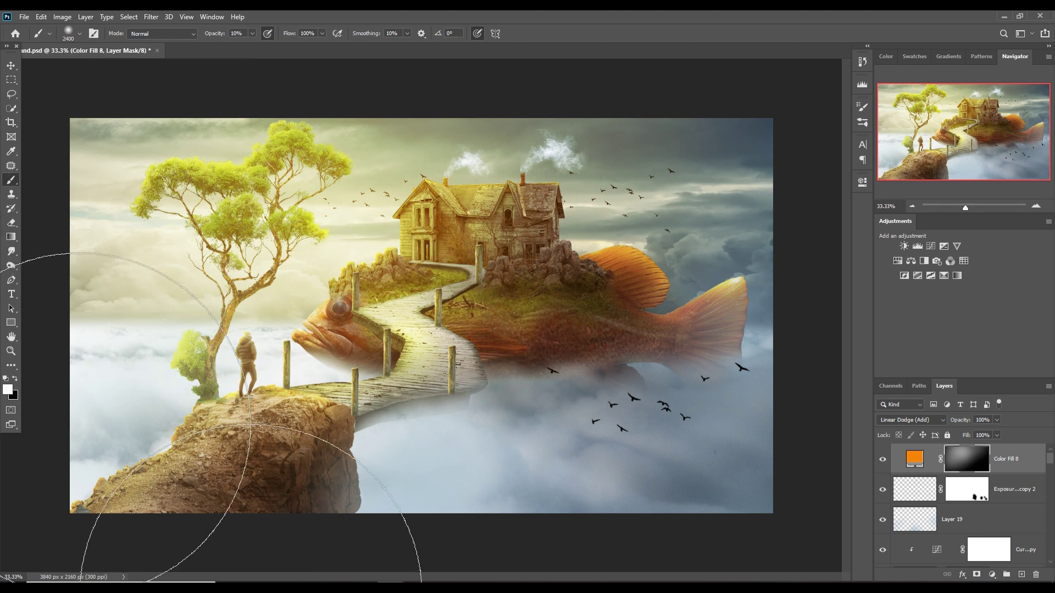
- Switch to black and resize the brush to tone the glow back on the tree
click(15, 379)
key(bracketleft)
key(bracketleft)
key(bracketleft)
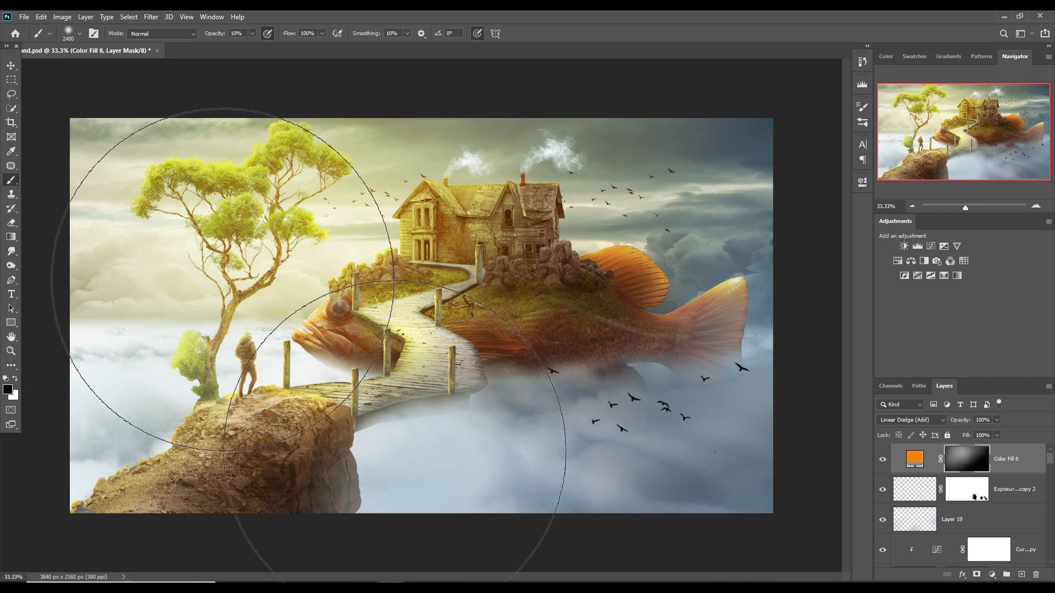
key(bracketleft)
key(bracketleft)
key(bracketleft)
key(bracketleft)
key(bracketleft)
key(bracketleft)
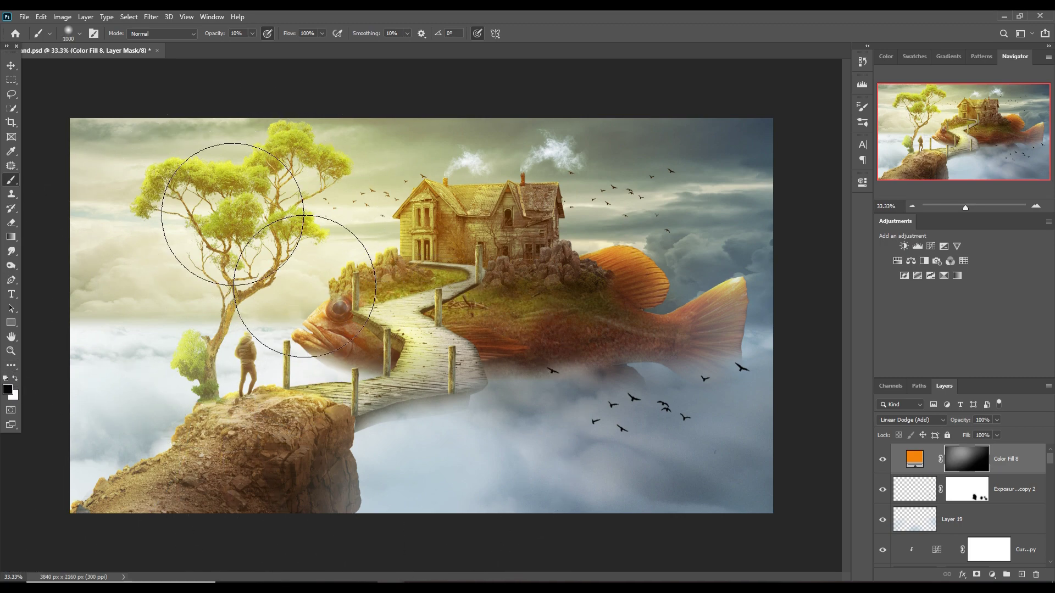
key(bracketleft)
key(bracketleft)
key(bracketleft)
key(bracketleft)
key(bracketleft)
key(bracketleft)
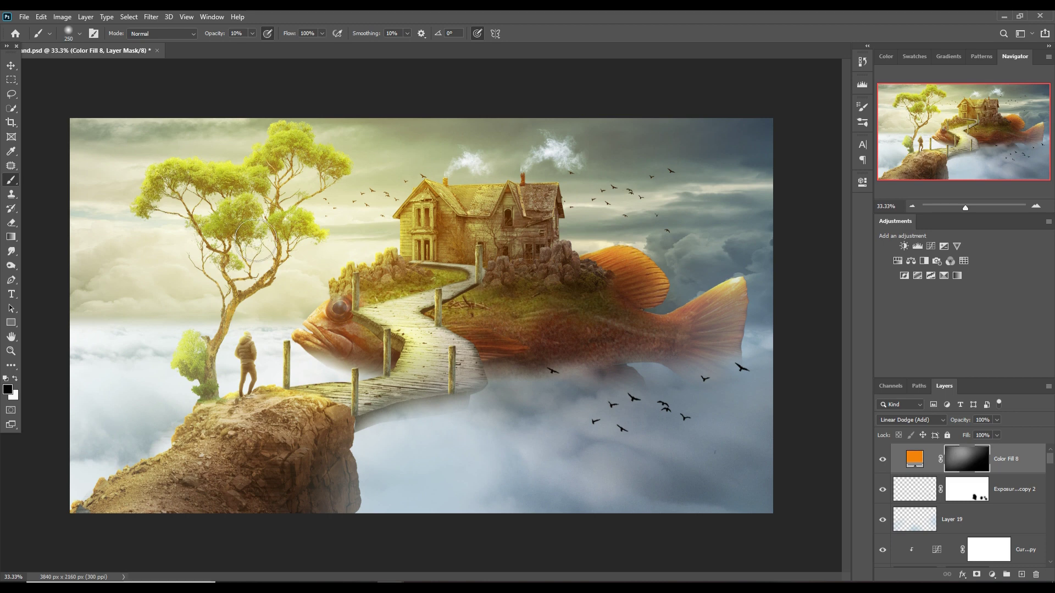
key(bracketright)
key(bracketright)
key(bracketright)
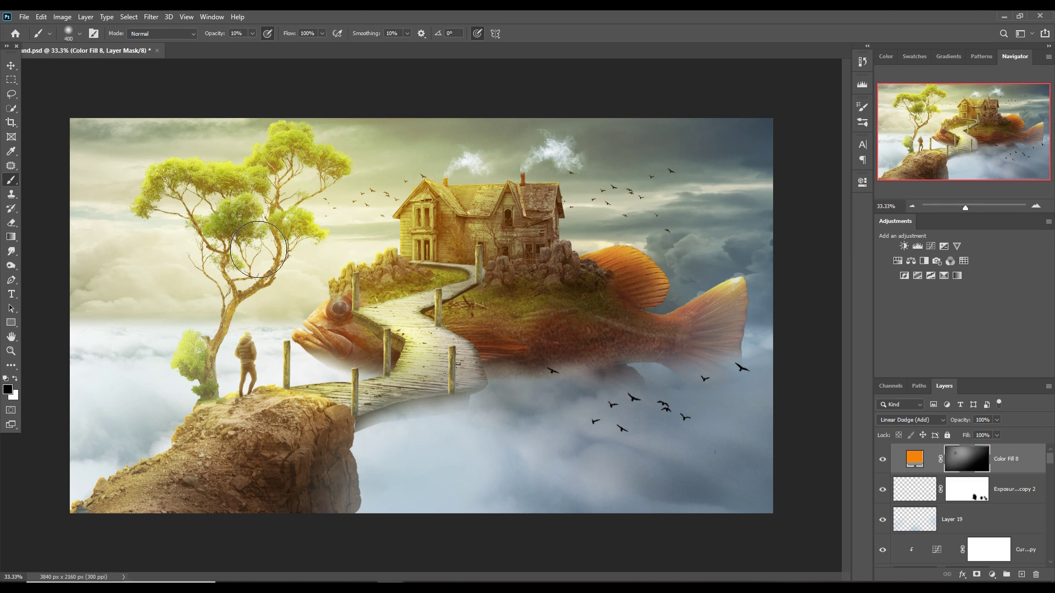
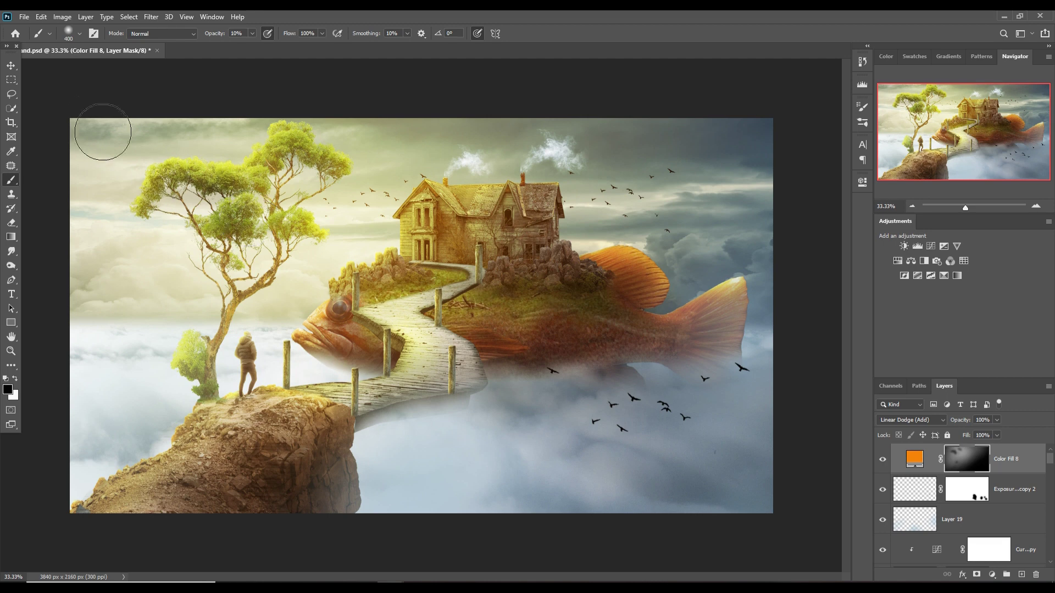
- Paint the Color Fill 8 mask with a 10% white brush over the house, path and sky by the tree
click(17, 65)
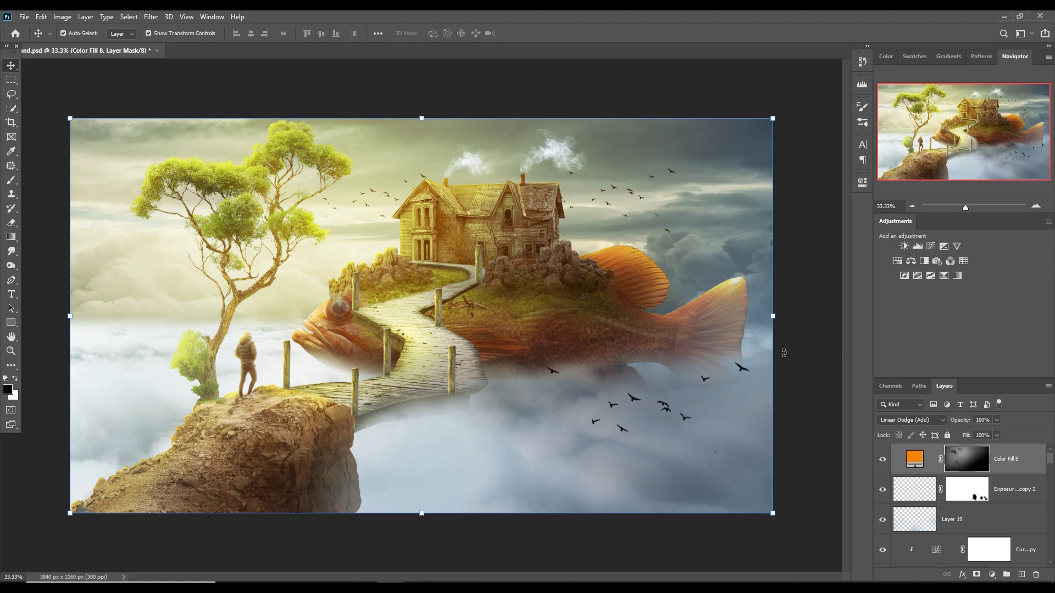
click(1037, 468)
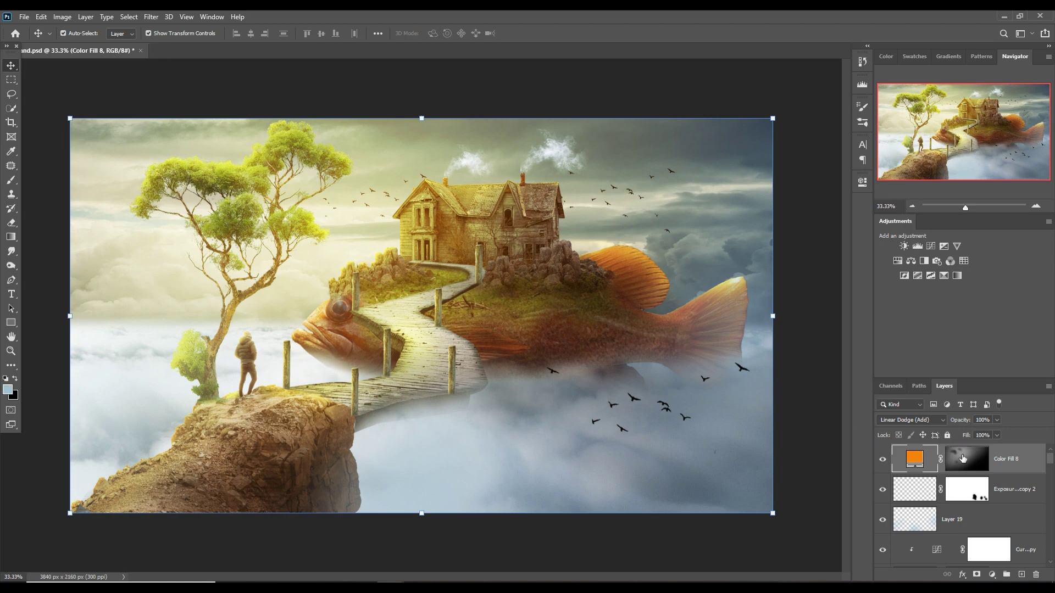
click(962, 458)
click(10, 181)
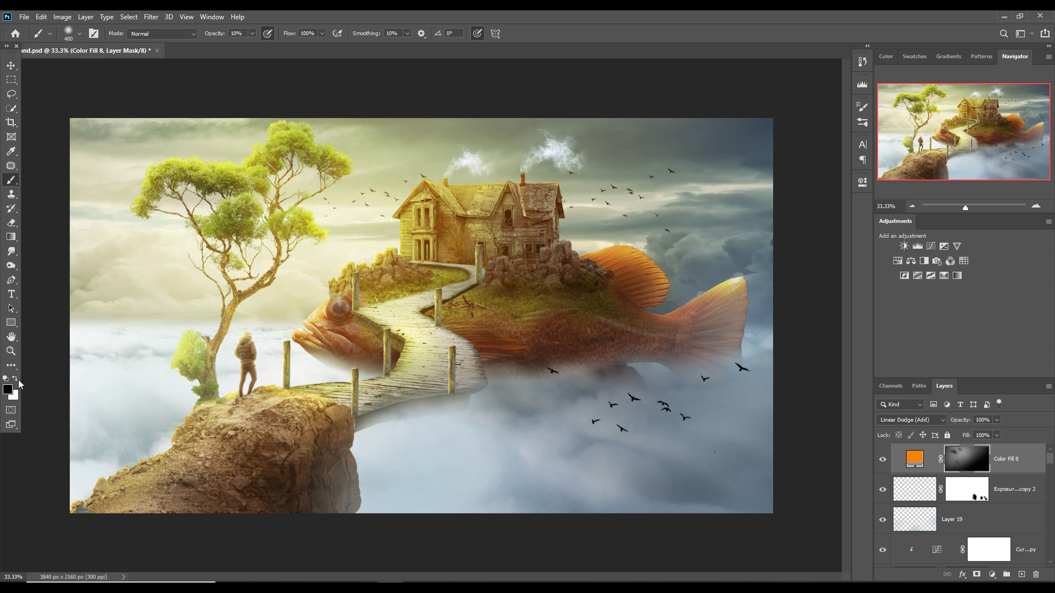
mouse_move(464, 233)
mouse_down()
mouse_move(451, 234)
mouse_move(450, 294)
mouse_up()
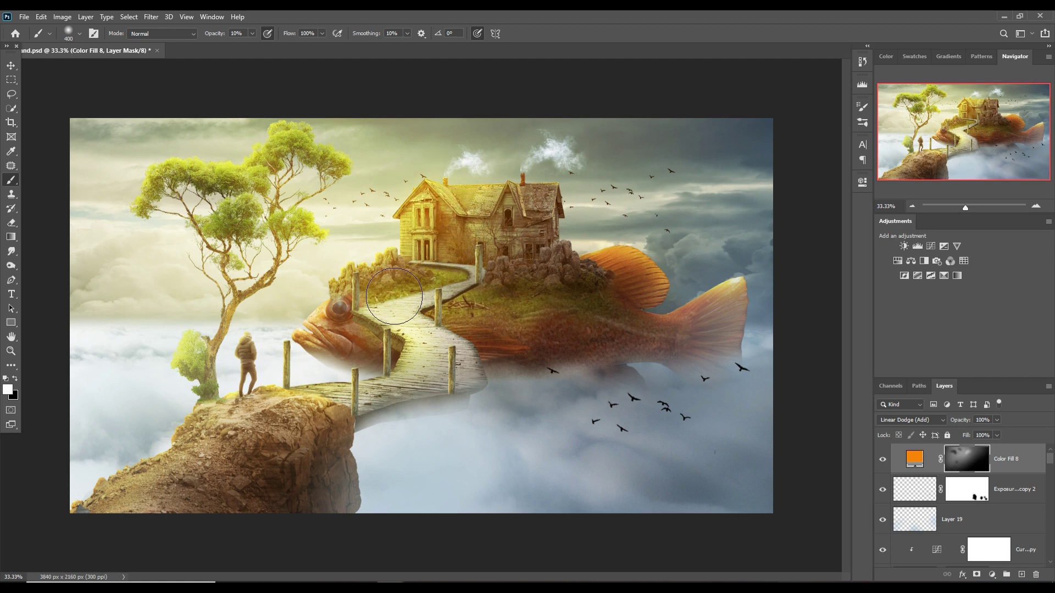
mouse_move(449, 295)
mouse_down()
mouse_move(338, 352)
mouse_move(330, 384)
mouse_move(300, 368)
mouse_move(530, 190)
mouse_move(563, 192)
mouse_move(406, 155)
mouse_move(121, 156)
mouse_up()
key(bracketright)
key(bracketright)
key(bracketright)
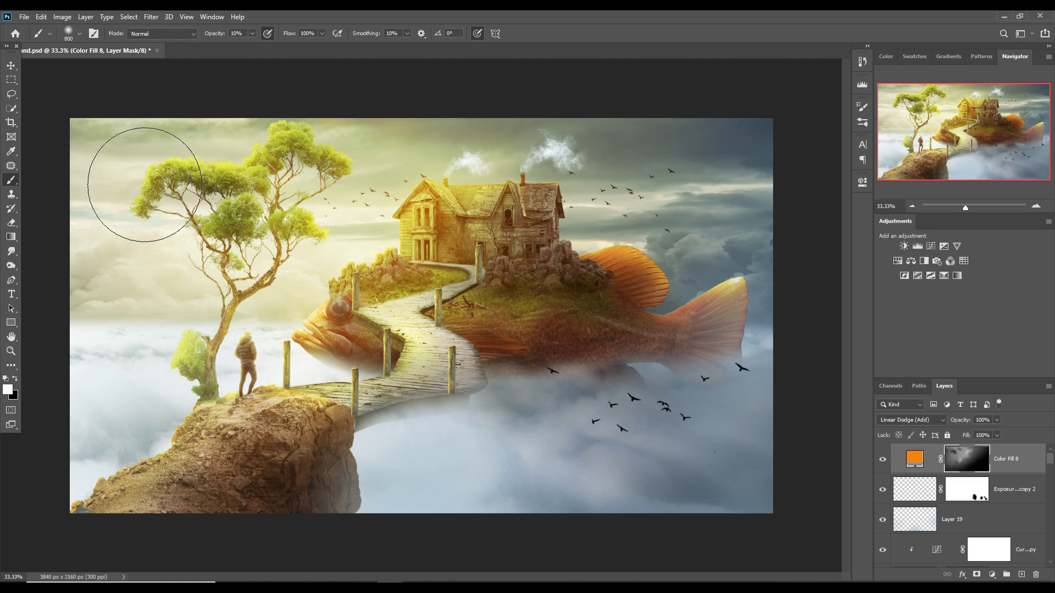
key(bracketright)
key(bracketright)
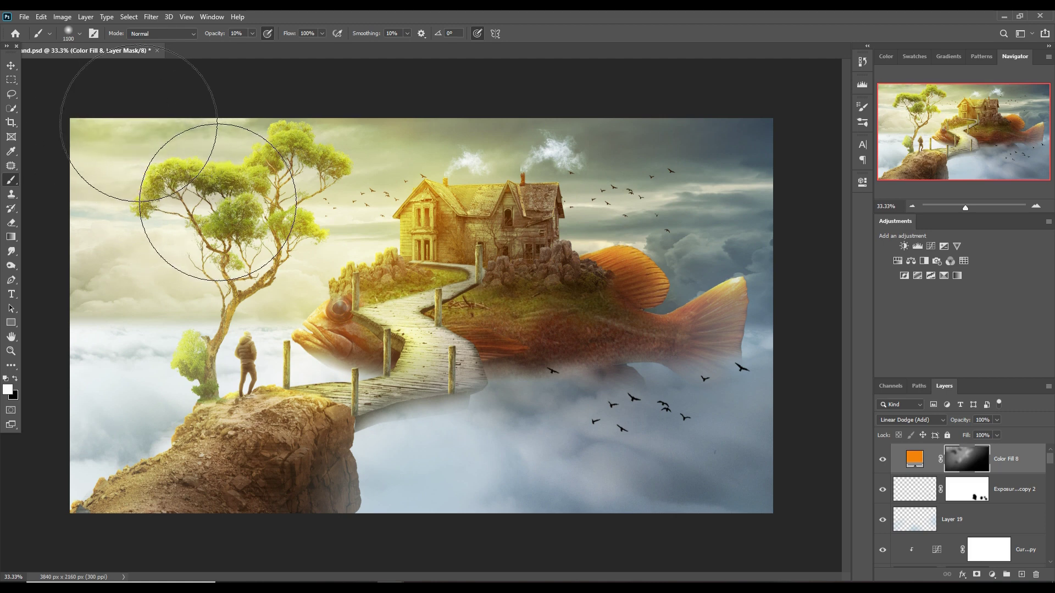
mouse_move(217, 202)
mouse_down()
mouse_move(165, 94)
mouse_move(177, 153)
mouse_move(141, 259)
mouse_move(181, 312)
mouse_move(214, 236)
mouse_move(235, 247)
mouse_move(306, 460)
mouse_move(537, 513)
mouse_move(569, 500)
mouse_move(633, 504)
mouse_move(527, 530)
mouse_move(566, 514)
mouse_move(594, 522)
mouse_move(520, 535)
mouse_move(447, 459)
mouse_move(505, 459)
mouse_move(423, 435)
mouse_move(683, 465)
mouse_move(677, 457)
mouse_up()
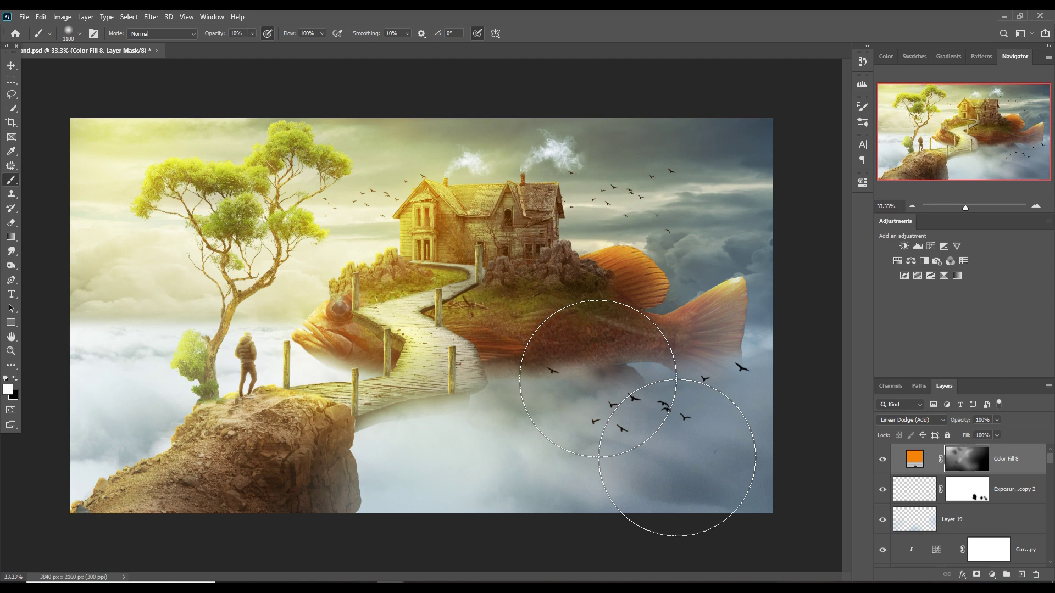
- Select the fish layer, Layer 4, in the Layers panel
click(10, 66)
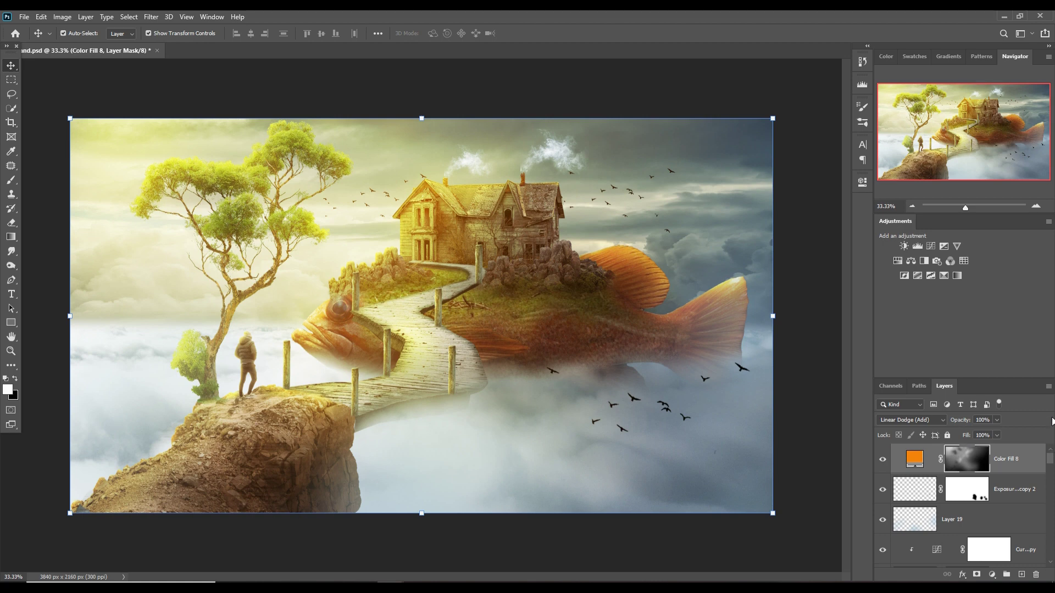
scroll(1018, 473, down, 2)
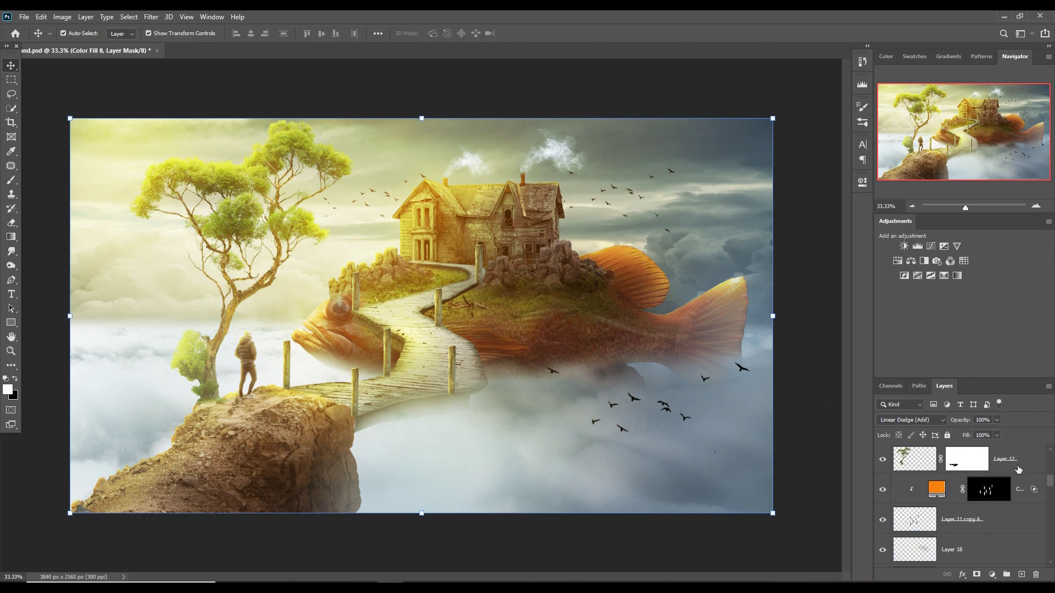
scroll(1018, 467, down, 2)
scroll(1017, 464, down, 2)
scroll(1018, 462, down, 2)
scroll(1017, 462, down, 2)
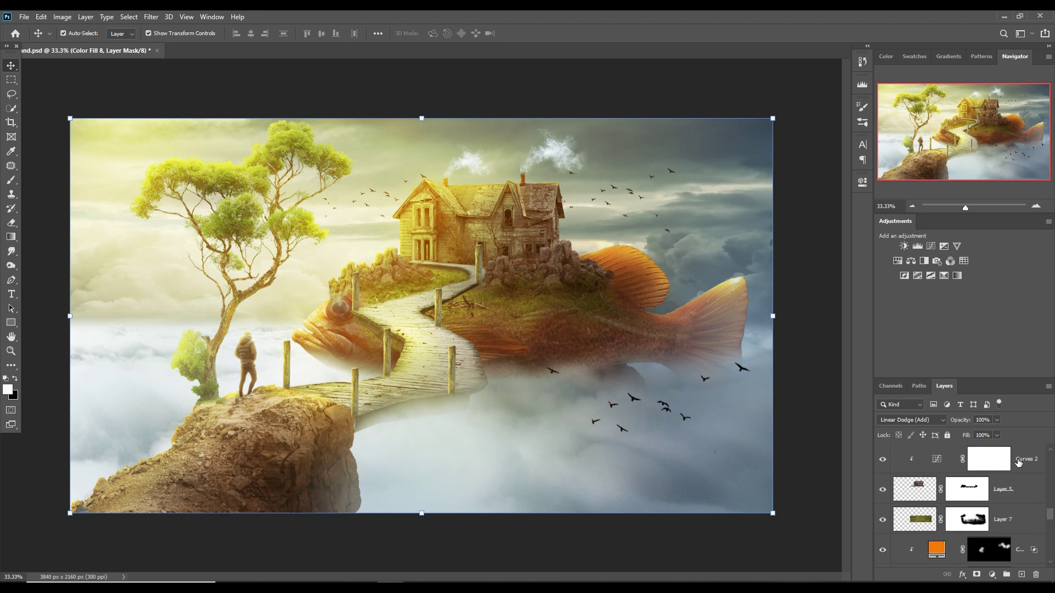
scroll(1018, 462, down, 2)
scroll(1018, 463, down, 2)
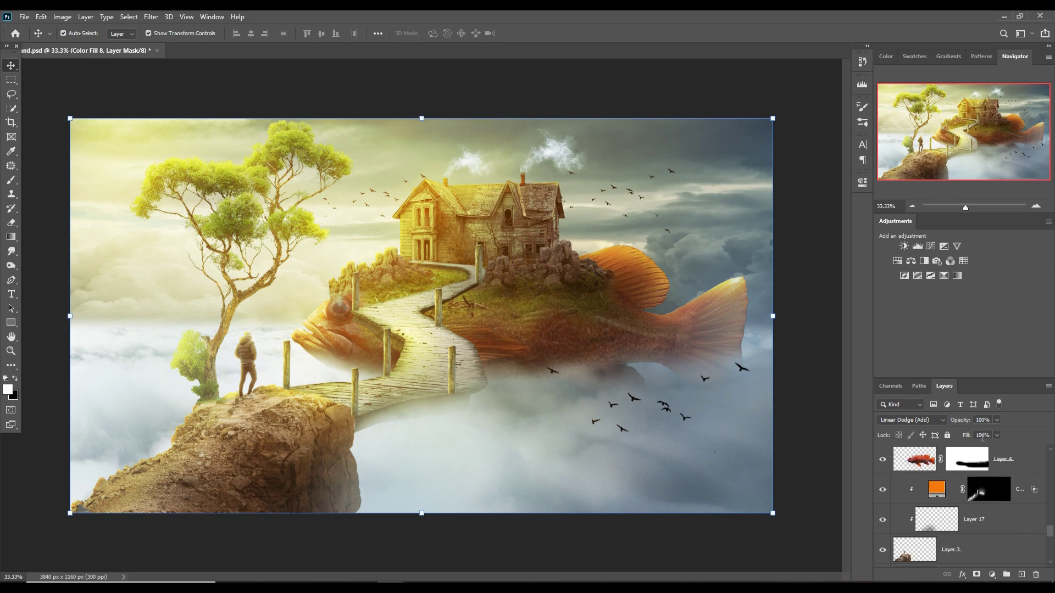
scroll(1016, 488, up, 1)
scroll(1025, 500, up, 1)
click(1031, 508)
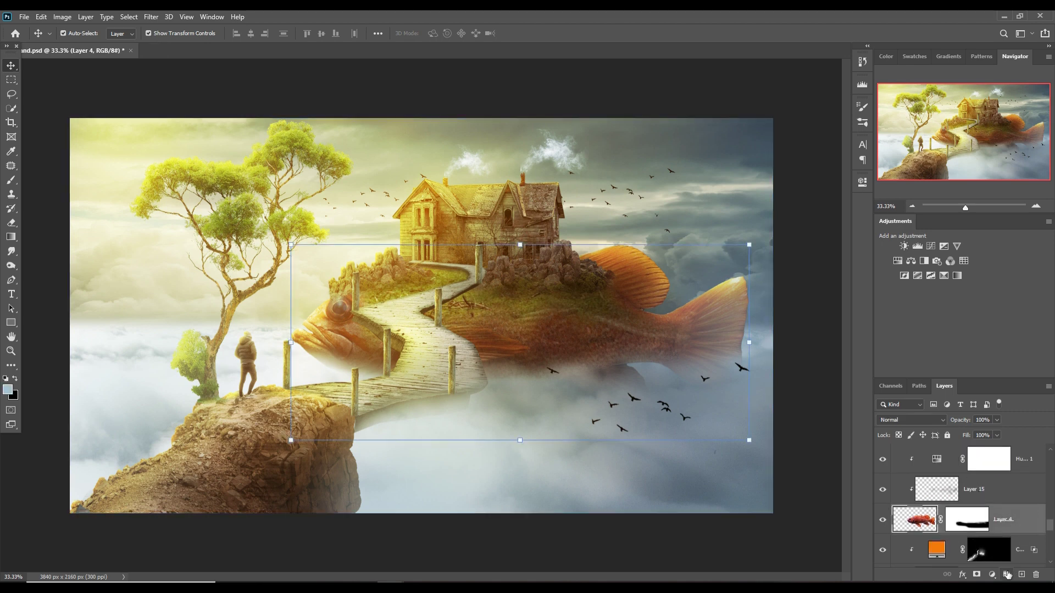
- Add a Curves 3 adjustment clipped to Layer 4 with its midpoint pulled down to darken the fish
click(1007, 575)
click(983, 434)
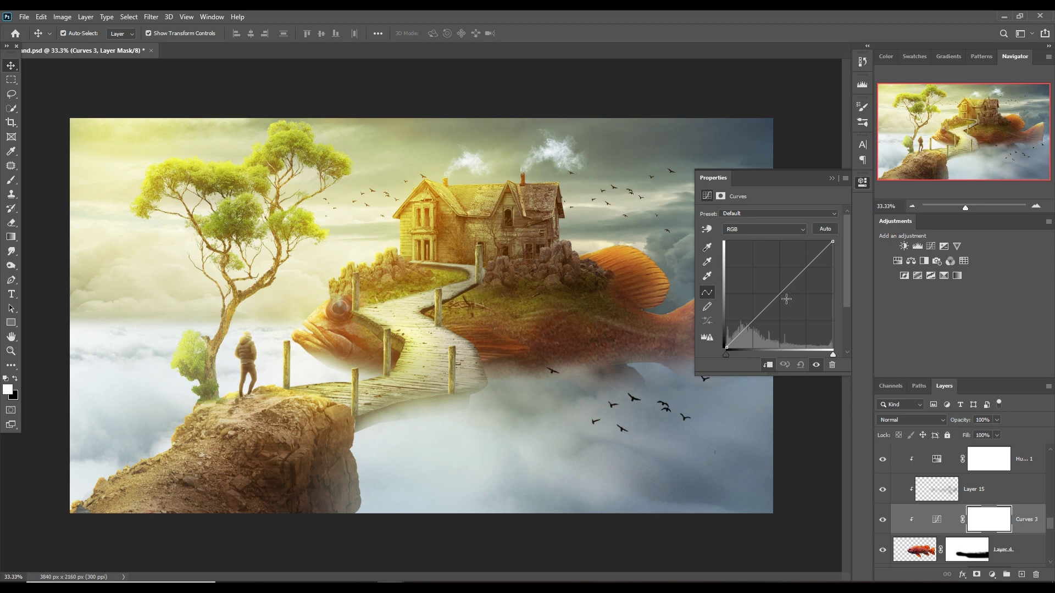
drag(786, 298, 790, 305)
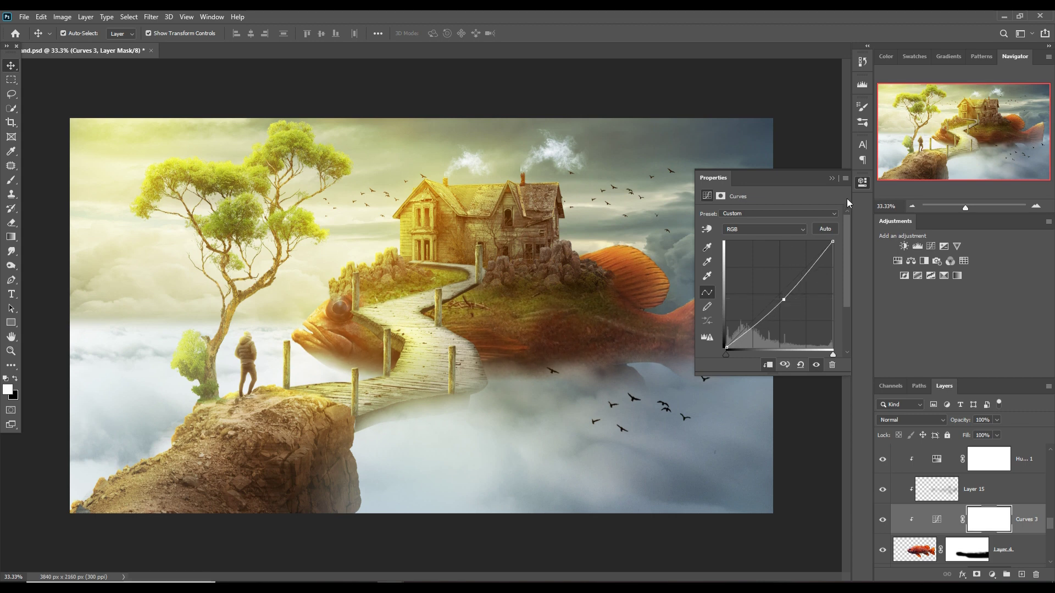
click(832, 180)
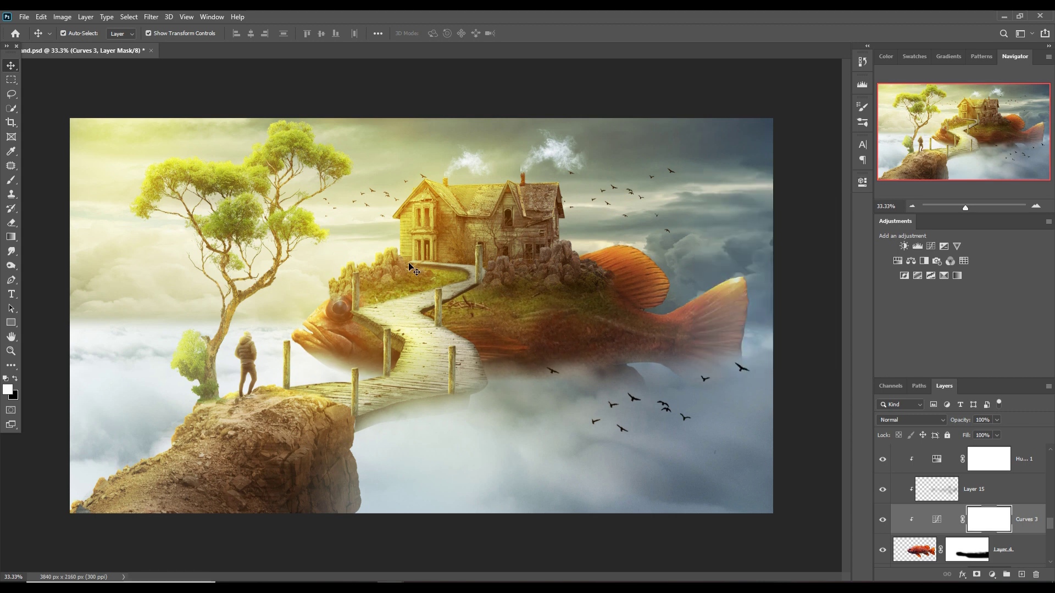
- Add a new Layer 20 clipped to Layer 7
click(517, 309)
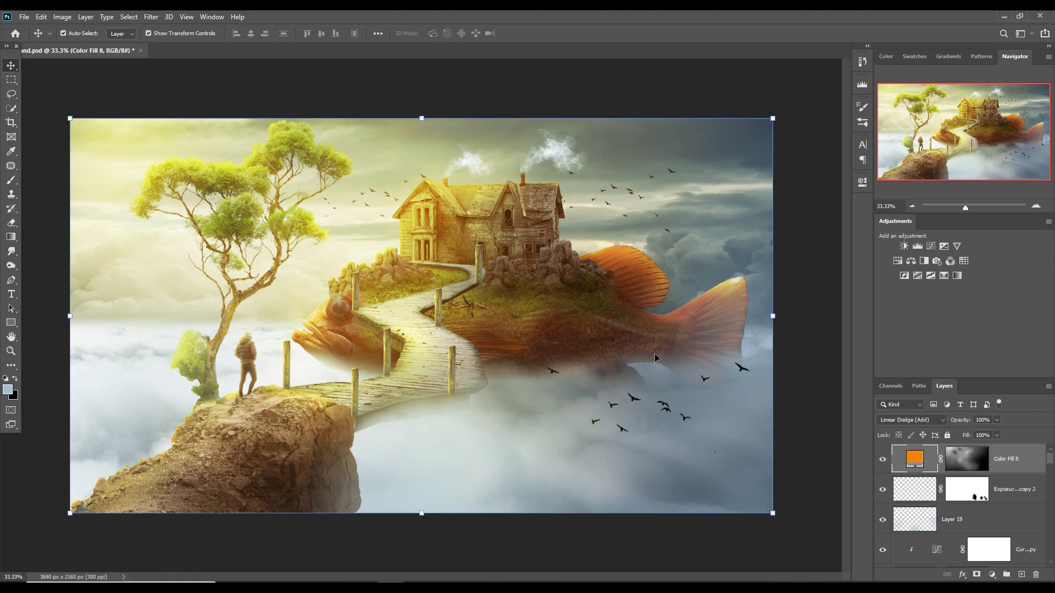
click(599, 320)
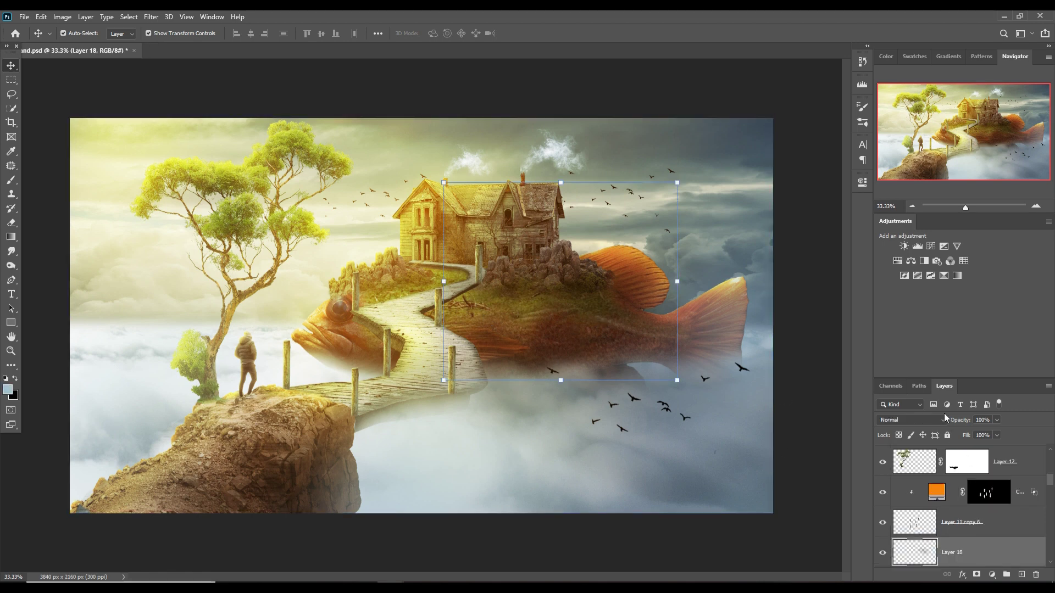
scroll(984, 511, down, 2)
scroll(982, 502, down, 2)
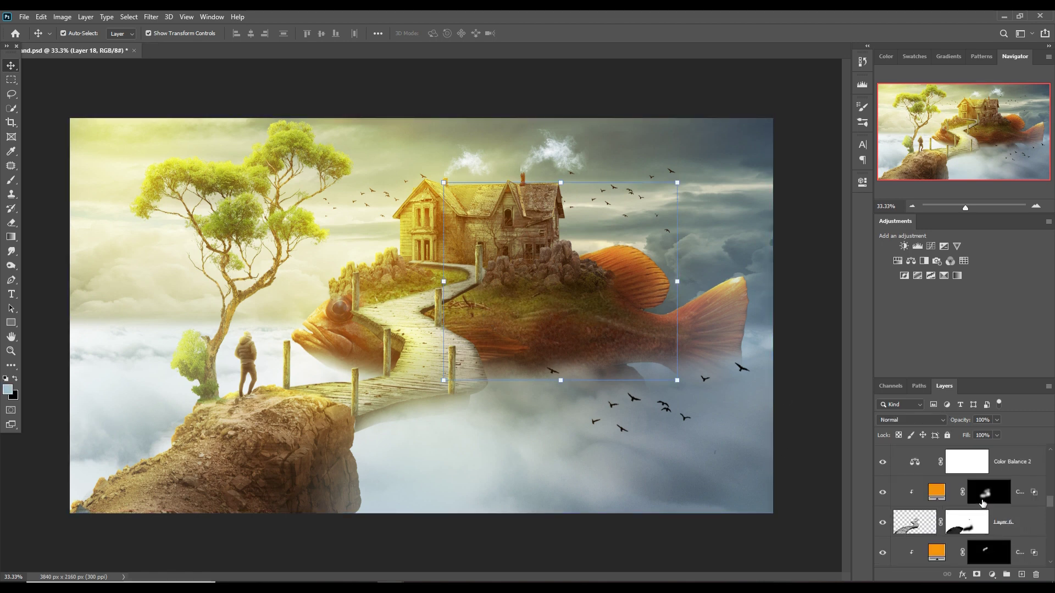
scroll(983, 503, down, 1)
scroll(982, 501, down, 1)
scroll(981, 500, down, 1)
scroll(980, 498, down, 1)
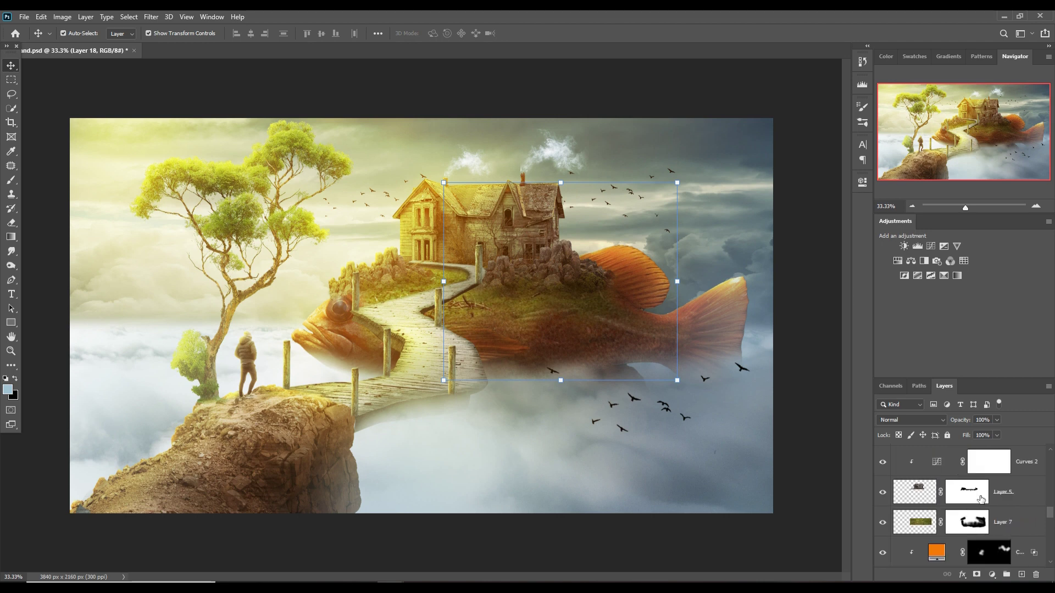
click(983, 523)
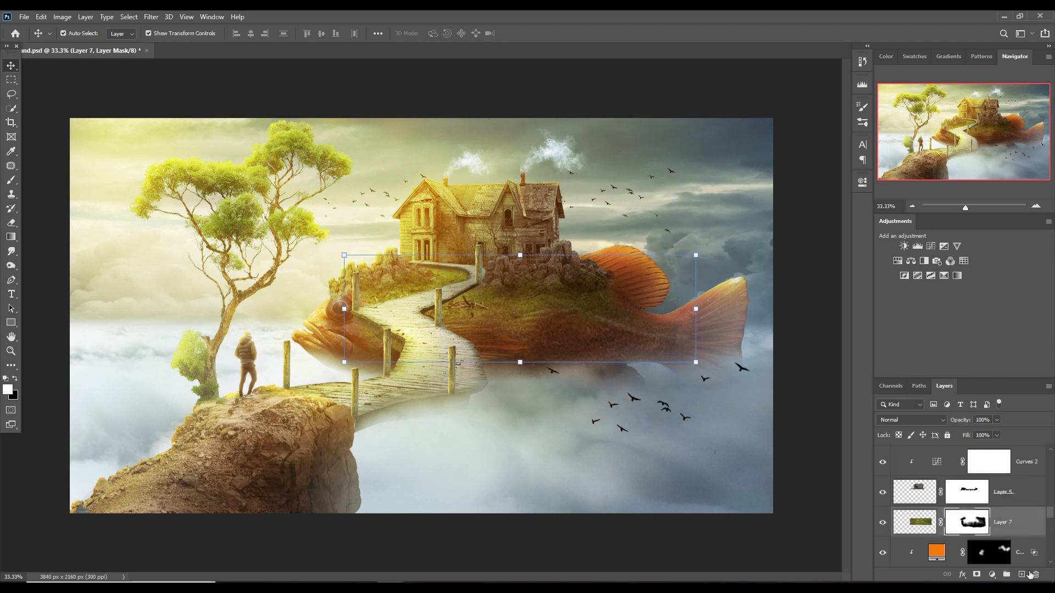
click(1019, 574)
right_click(985, 525)
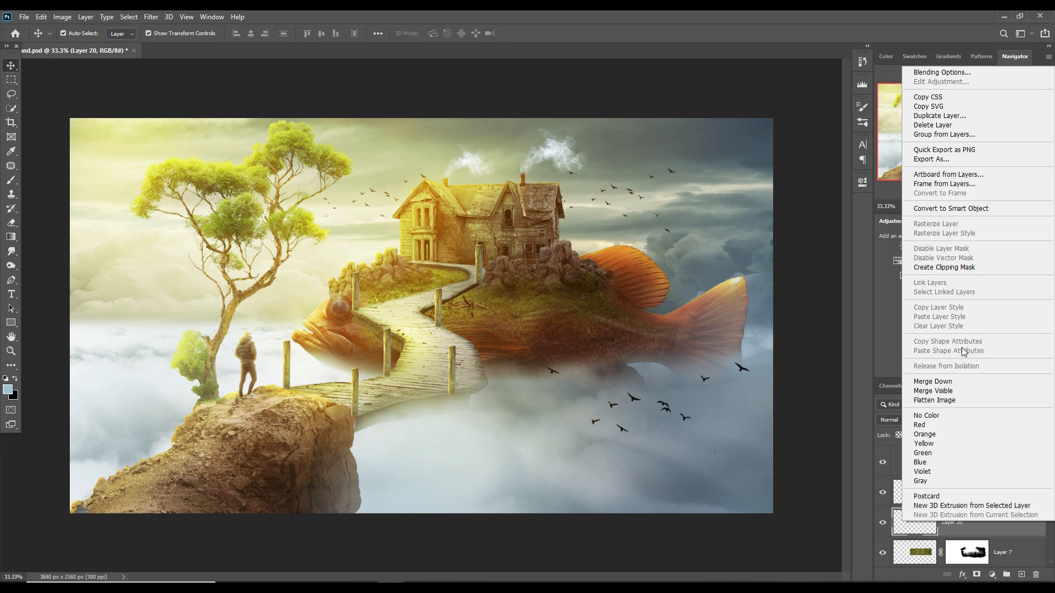
click(938, 268)
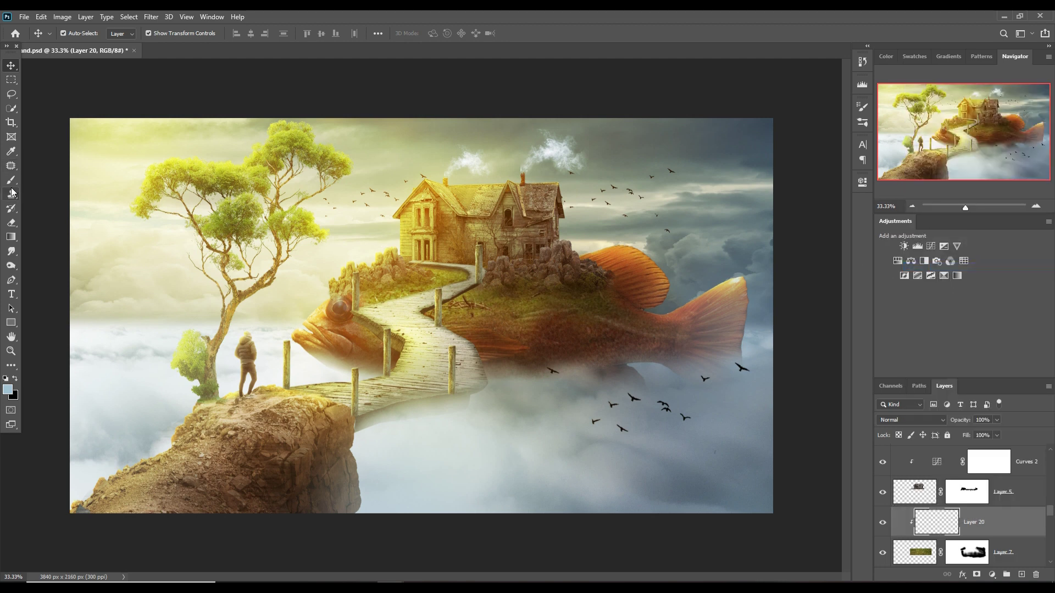
- Paint soft black shading on Layer 20 across the fish's underside and body at 13% opacity
key(b)
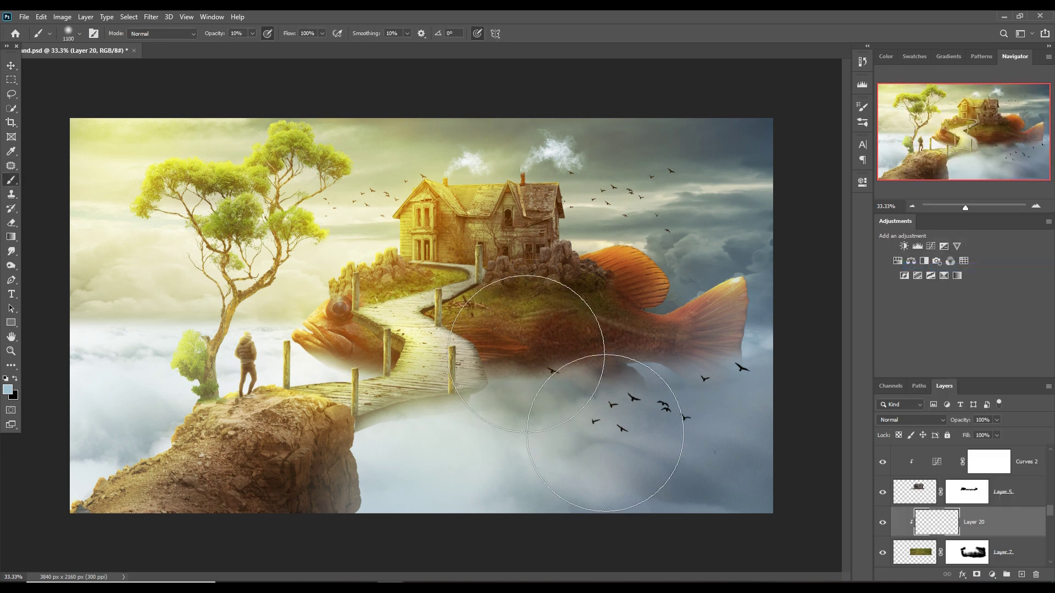
click(15, 379)
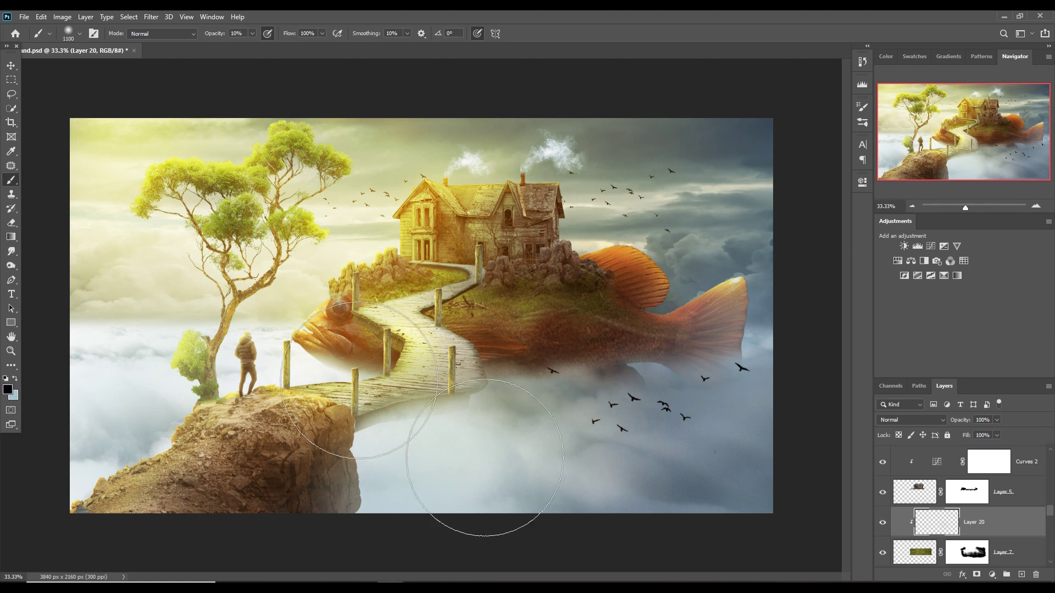
drag(484, 458, 586, 429)
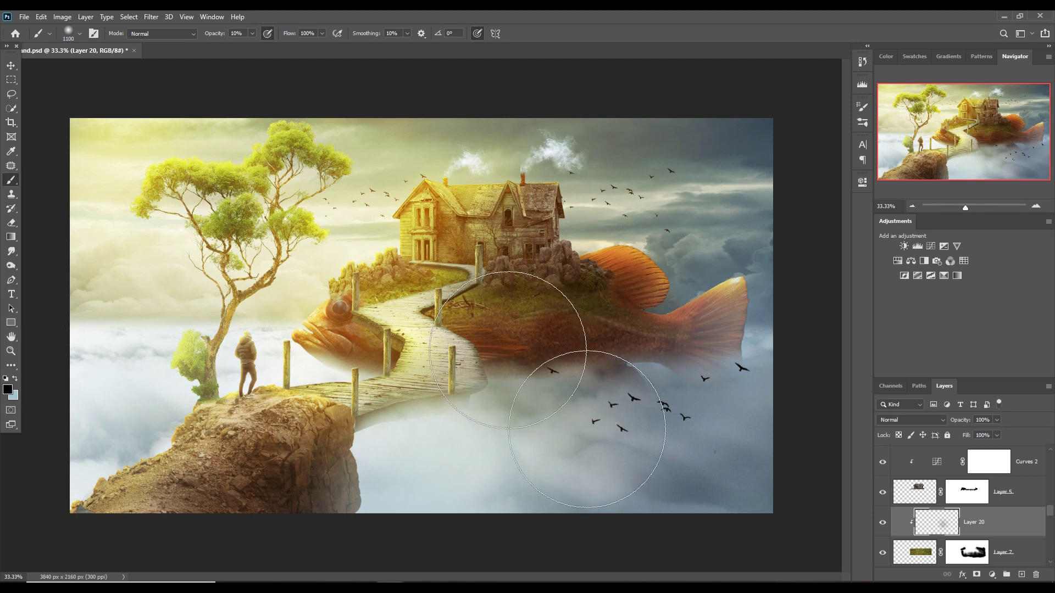
drag(587, 429, 534, 436)
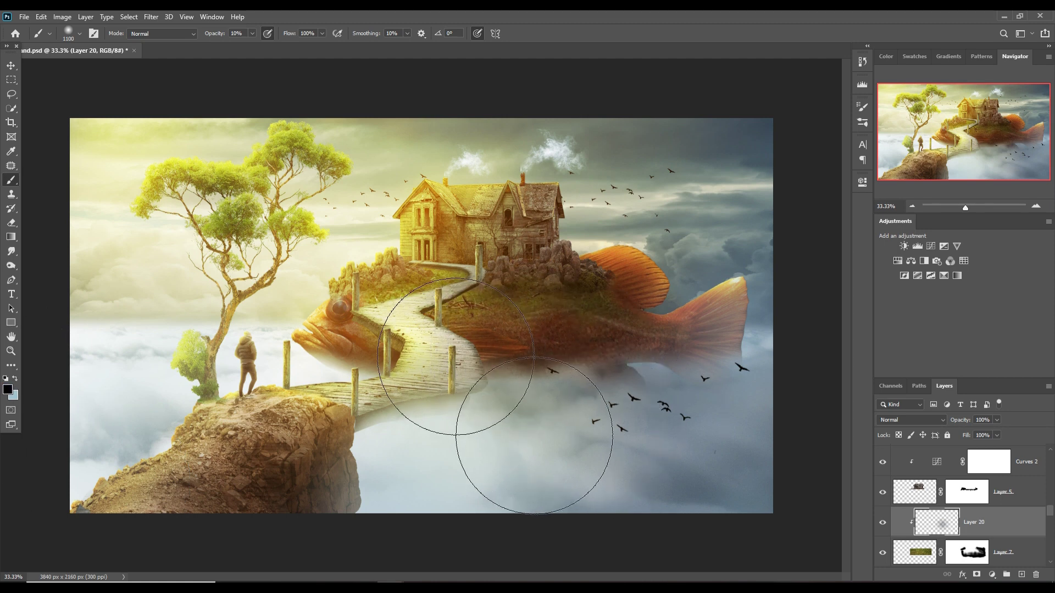
key(bracketleft)
key(bracketleft)
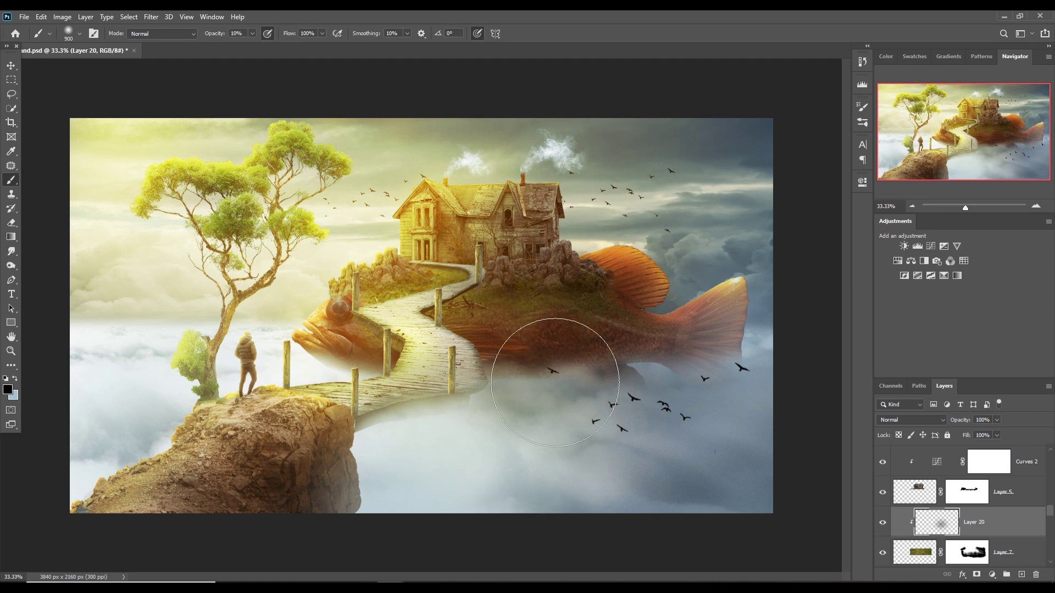
key(bracketleft)
key(bracketleft)
key(bracketleft)
key(bracketleft)
key(bracketleft)
key(bracketleft)
key(bracketleft)
key(bracketleft)
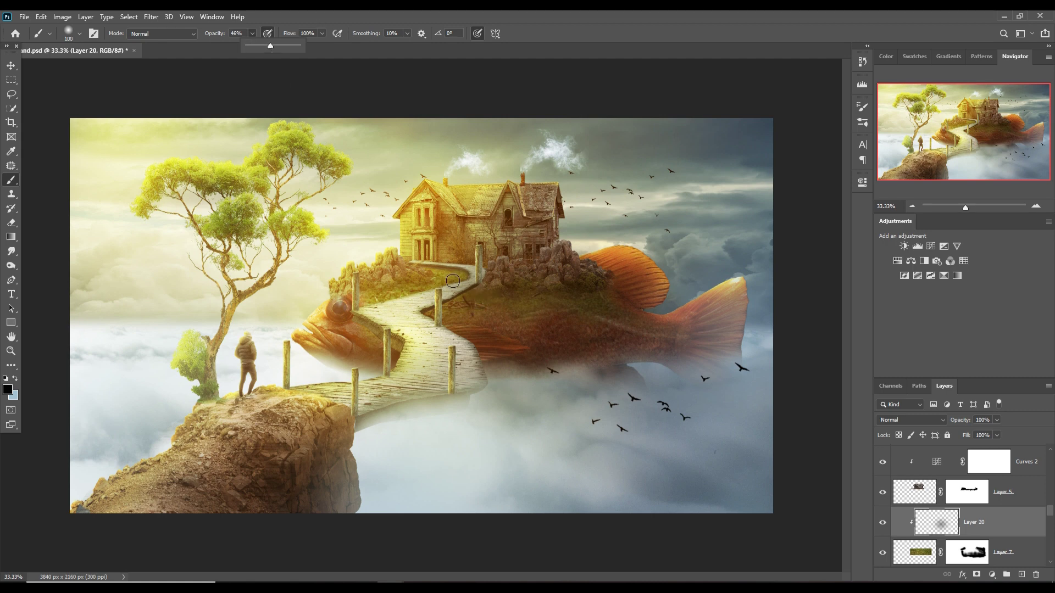
key(bracketleft)
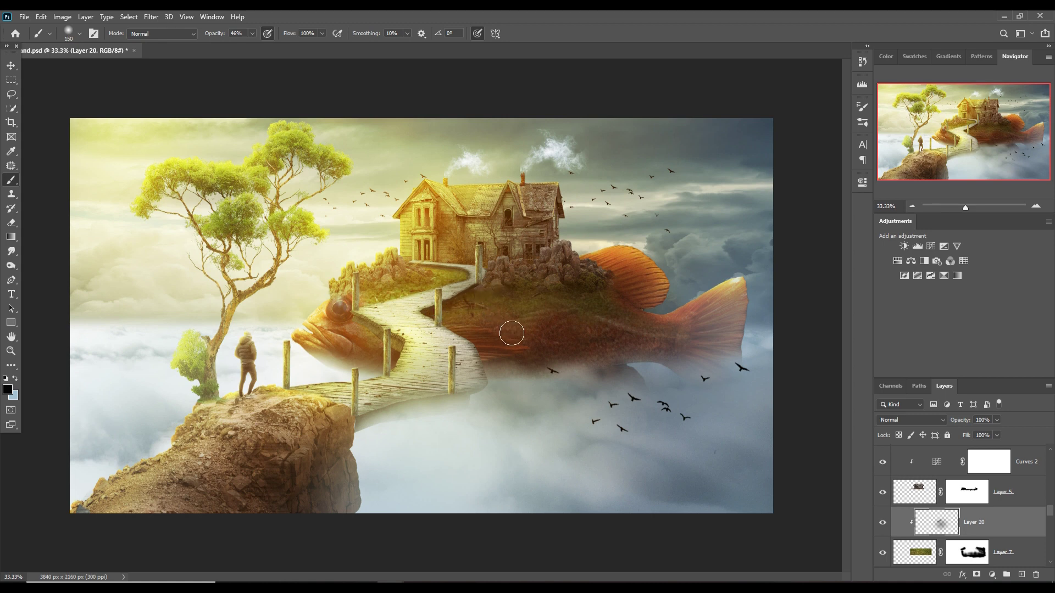
key(bracketright)
key(bracketright)
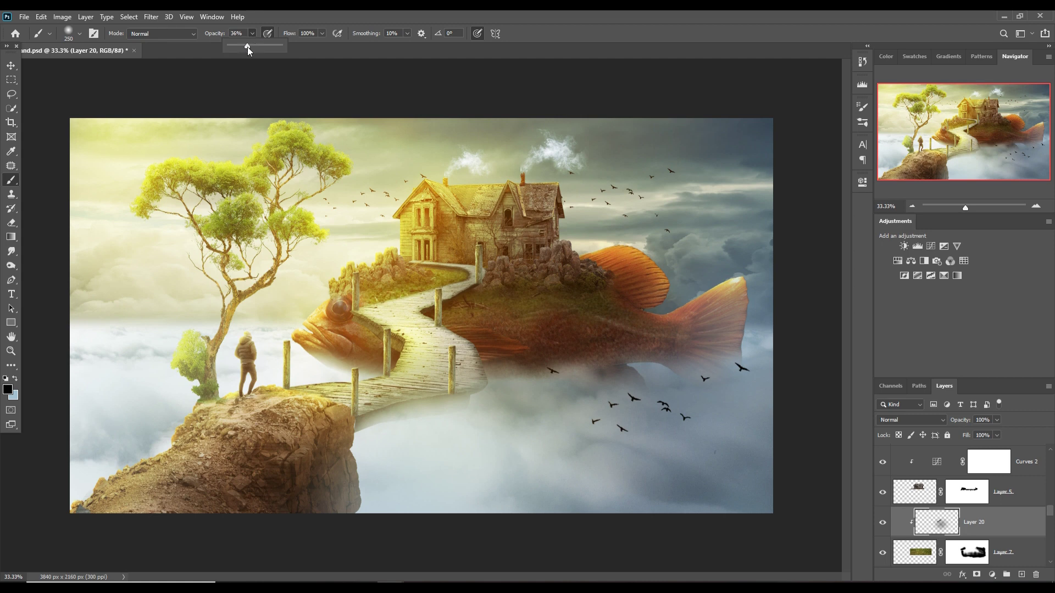
drag(236, 48, 235, 47)
drag(545, 327, 688, 336)
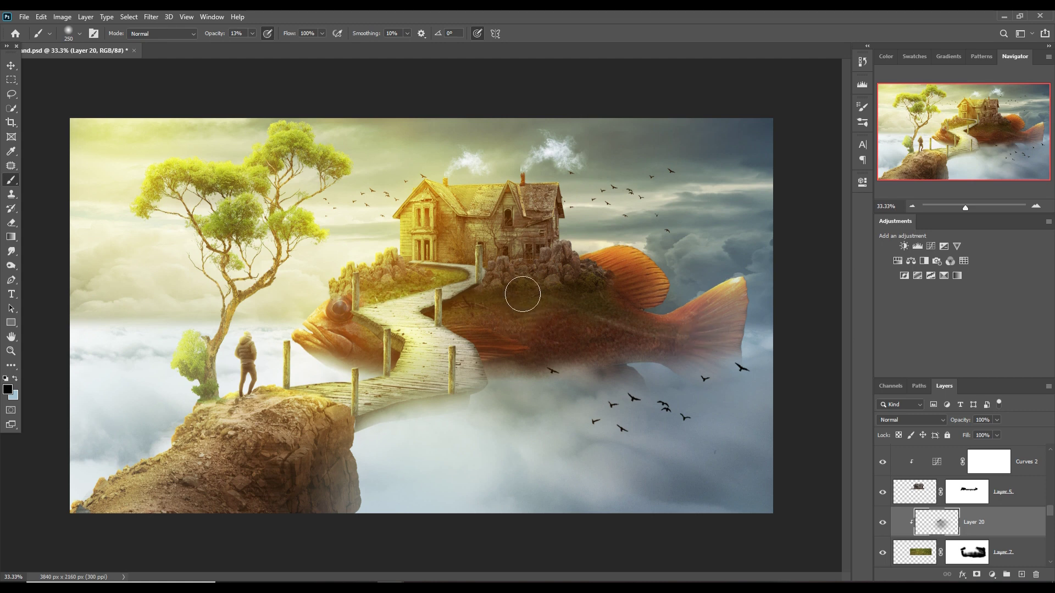
drag(519, 300, 516, 291)
- Select Layer 6 in the Layers panel to work above it
click(10, 68)
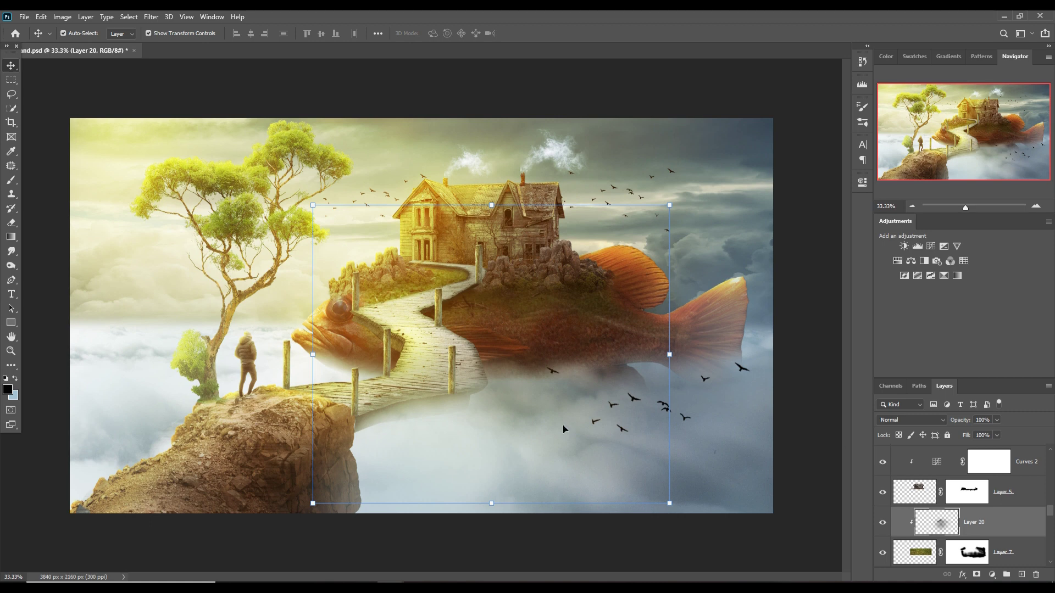
click(483, 372)
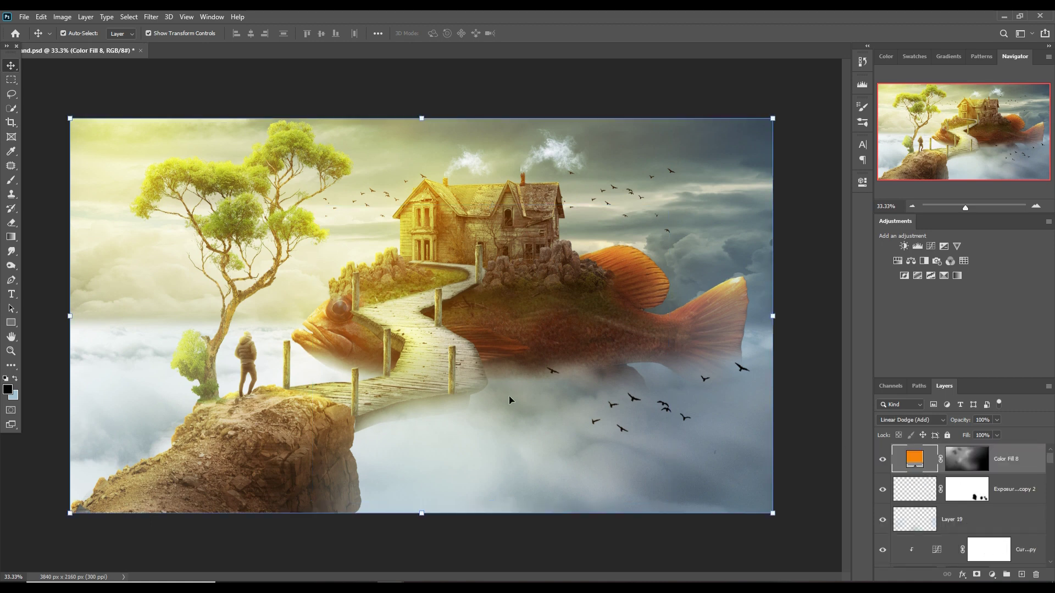
scroll(982, 522, down, 1)
scroll(982, 519, down, 1)
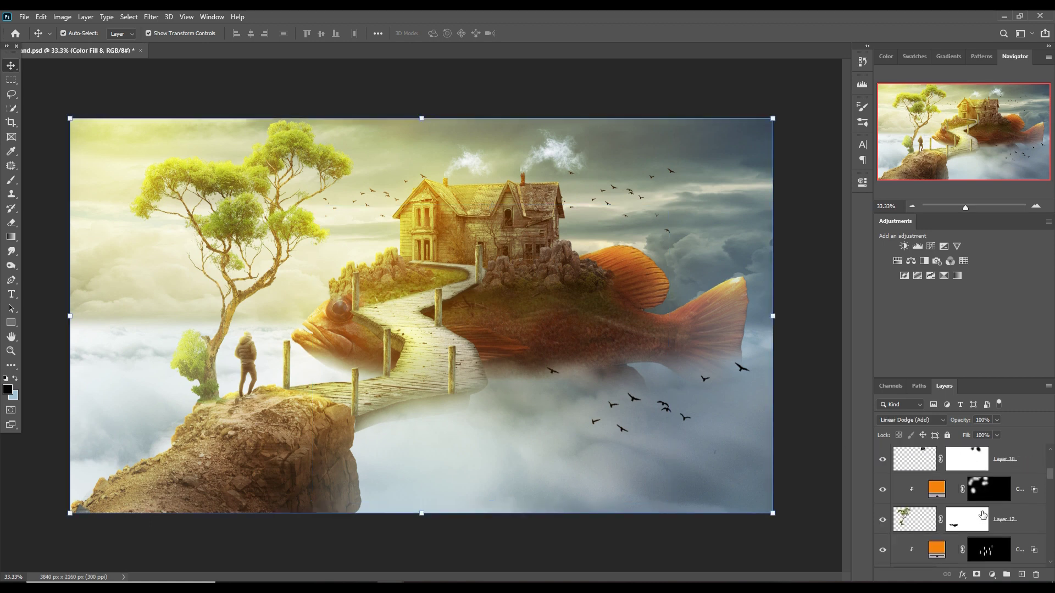
scroll(983, 516, down, 1)
scroll(982, 514, down, 1)
scroll(983, 512, down, 2)
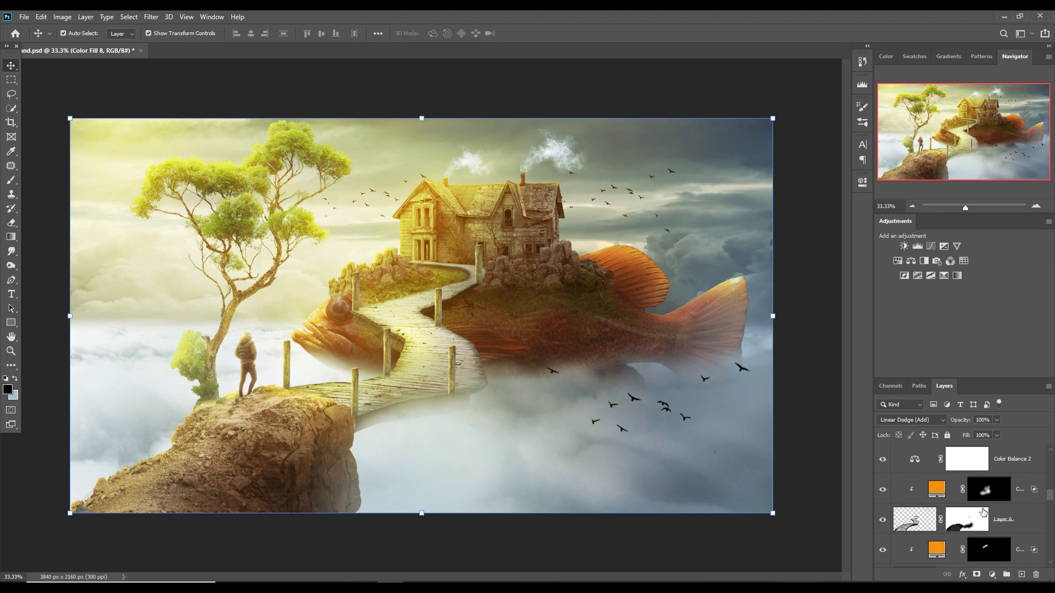
click(1030, 520)
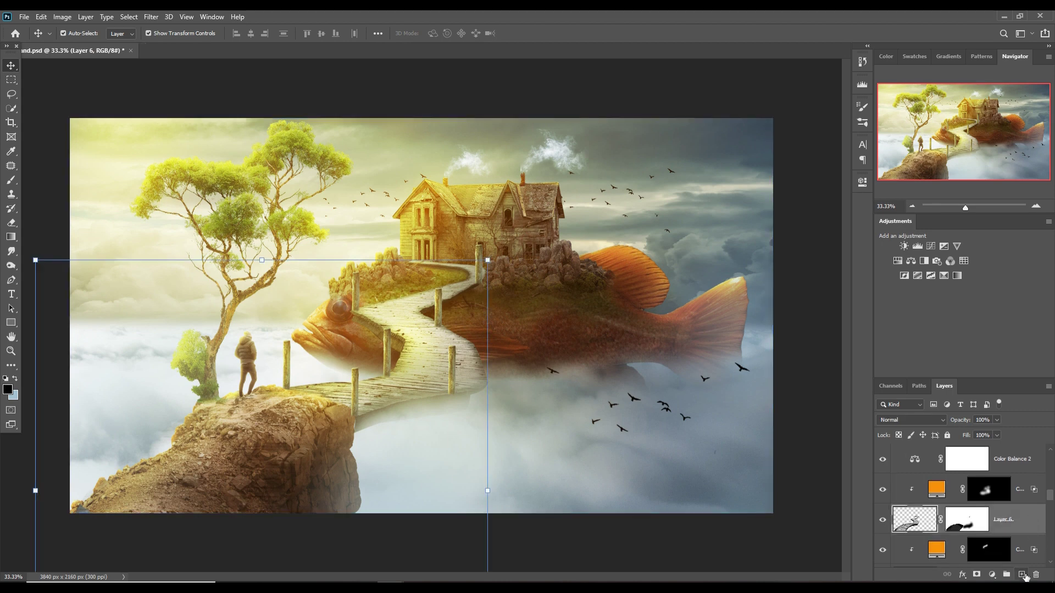
- Add Layer 21 clipped above Layer 6 and paint faint black shadows beside the walkway and at the fog
click(1022, 574)
click(11, 182)
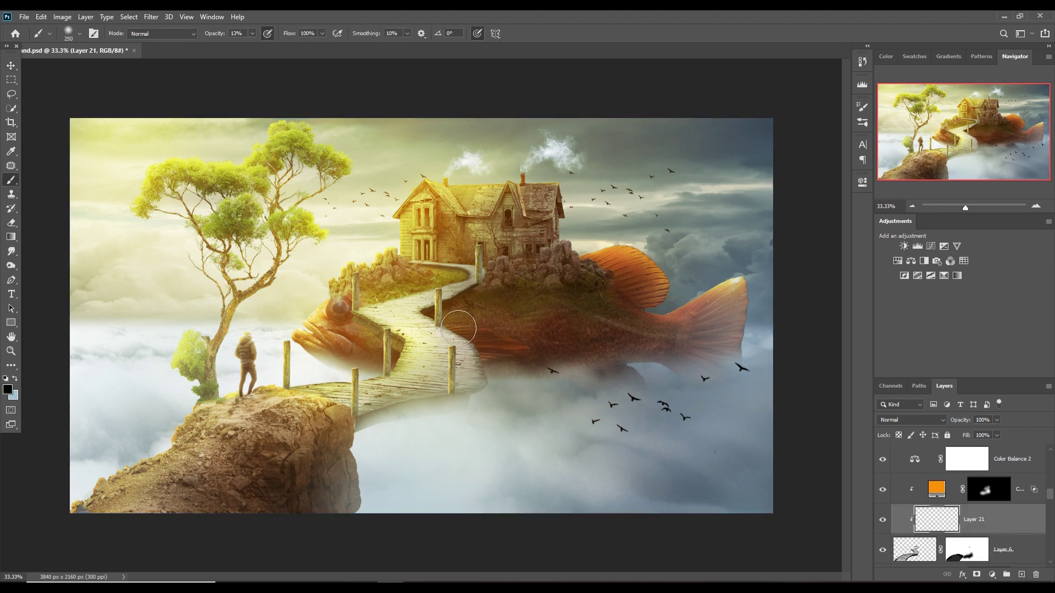
drag(459, 328, 499, 405)
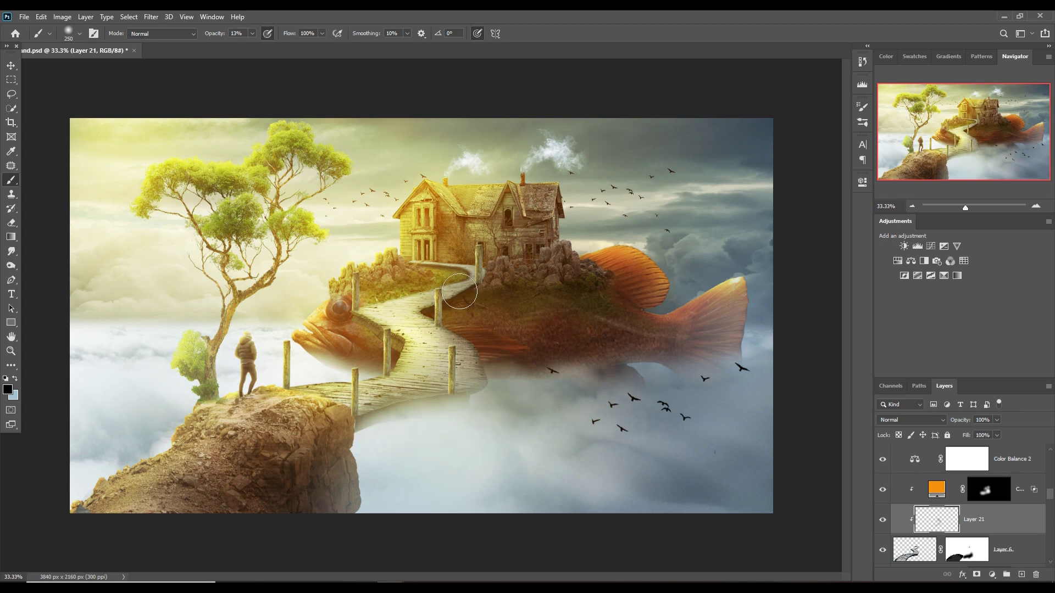
mouse_move(477, 322)
mouse_down()
mouse_move(431, 333)
mouse_move(525, 303)
mouse_move(480, 268)
mouse_move(516, 309)
mouse_up()
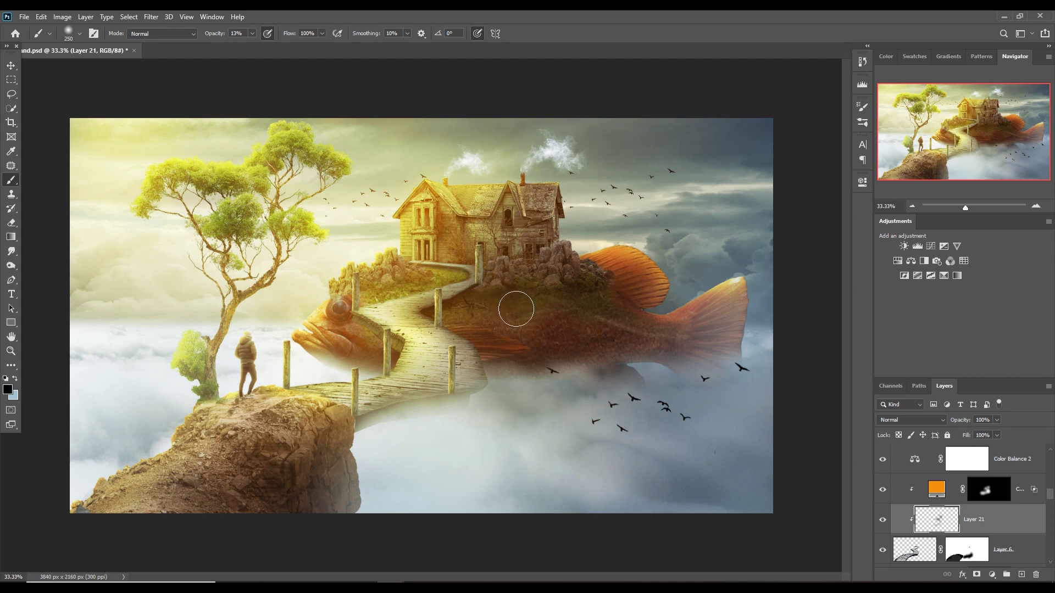
mouse_move(478, 365)
mouse_down()
mouse_move(492, 420)
mouse_move(469, 433)
mouse_move(461, 414)
mouse_move(485, 414)
mouse_move(417, 437)
mouse_up()
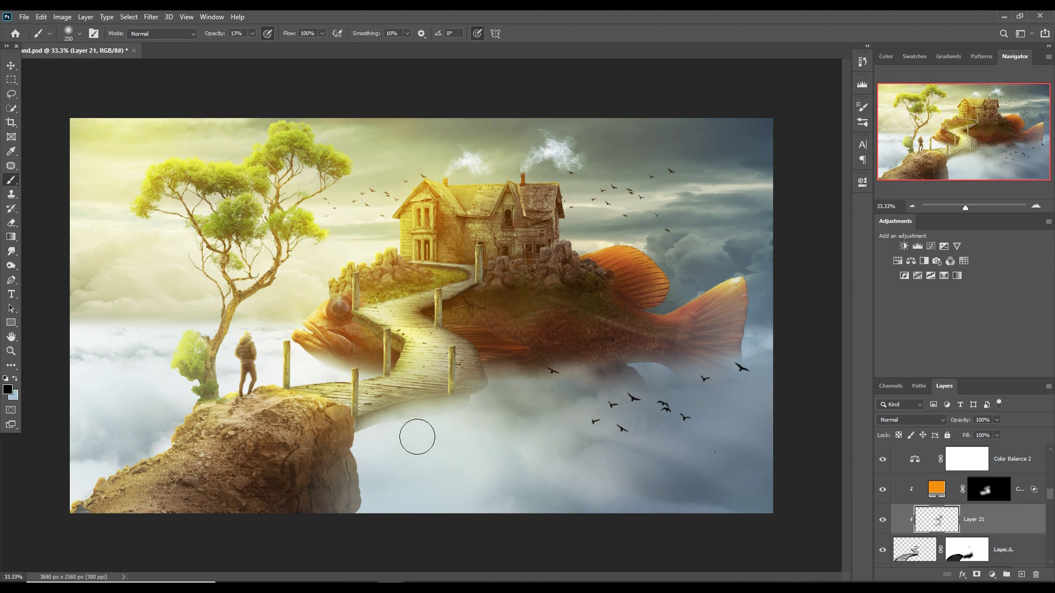
click(11, 66)
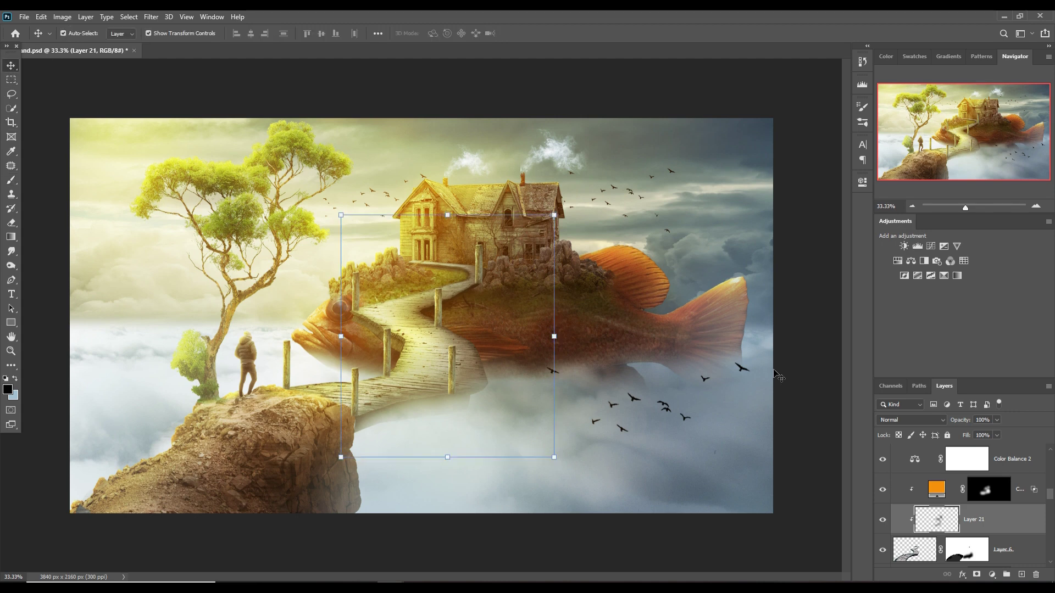
scroll(1024, 482, up, 2)
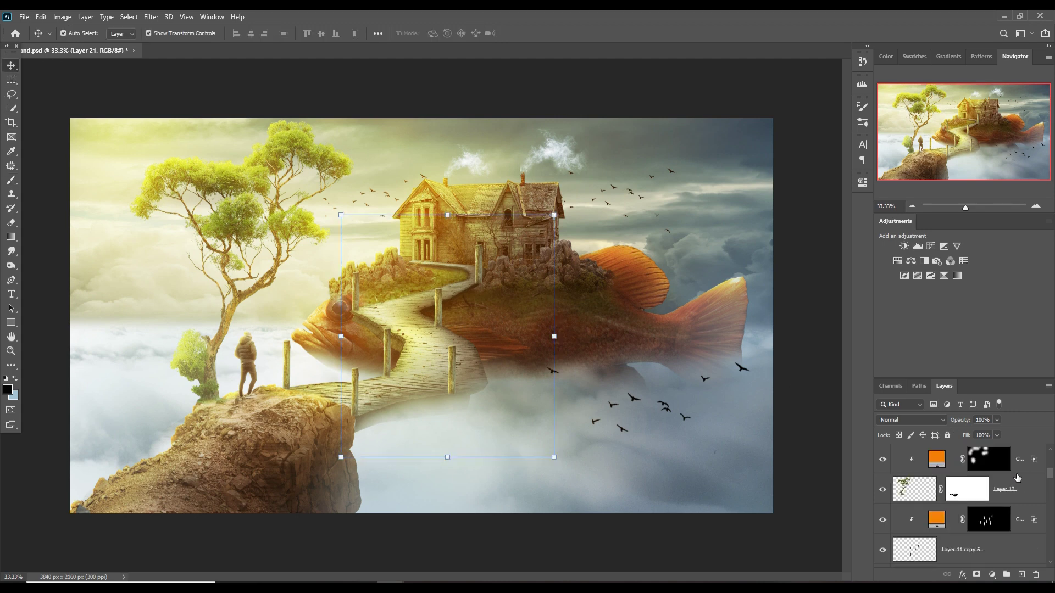
scroll(1017, 476, up, 3)
- Stamp all visible layers into Layer 22 with Ctrl+Shift+Alt+E, clip it, and convert it to a Smart Object
click(1027, 468)
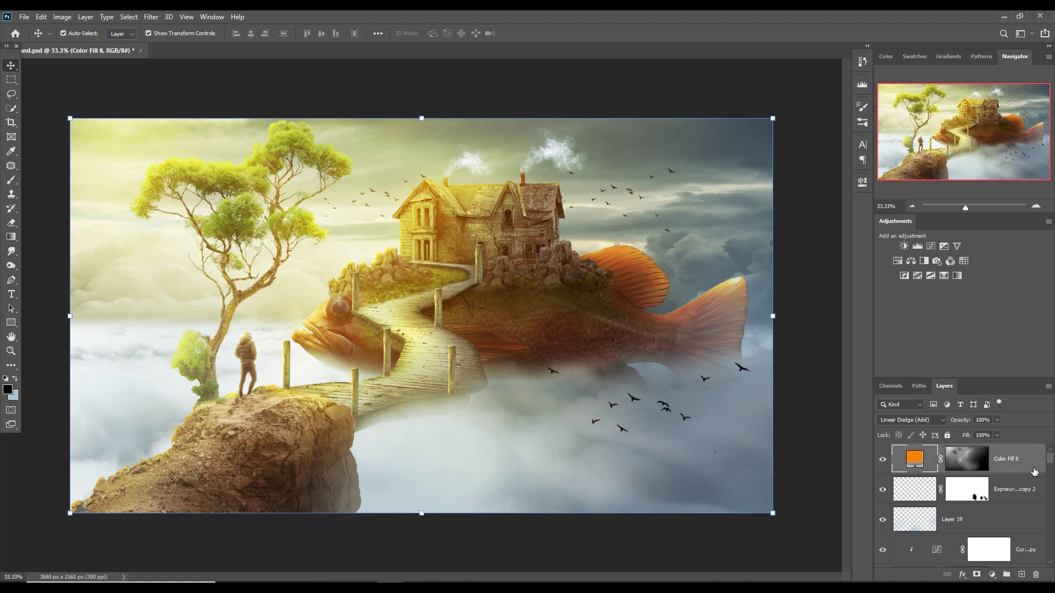
key(ctrl+shift+alt+e)
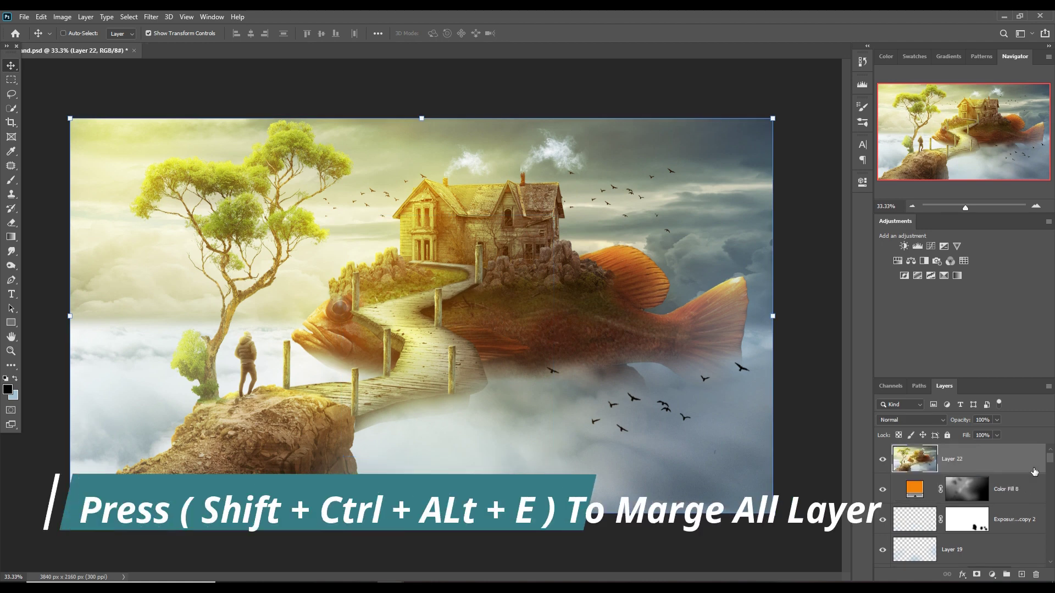
right_click(1025, 466)
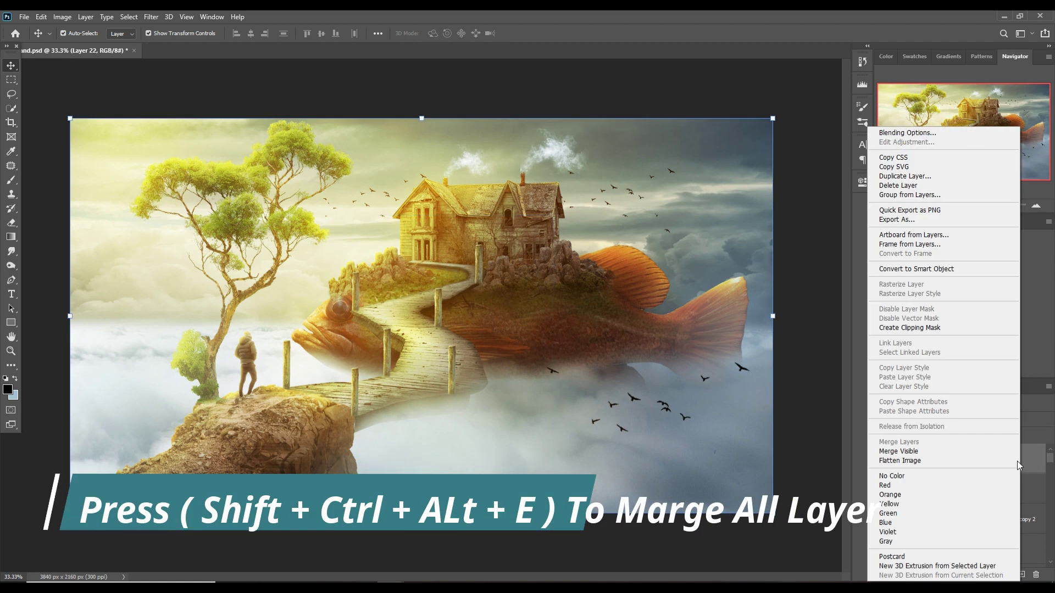
click(918, 328)
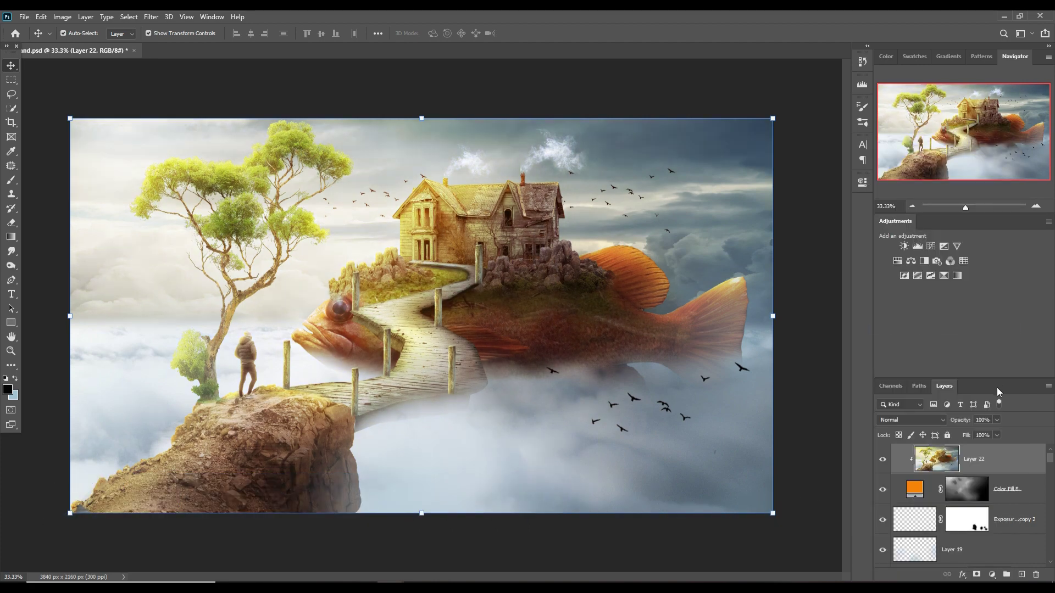
right_click(1010, 462)
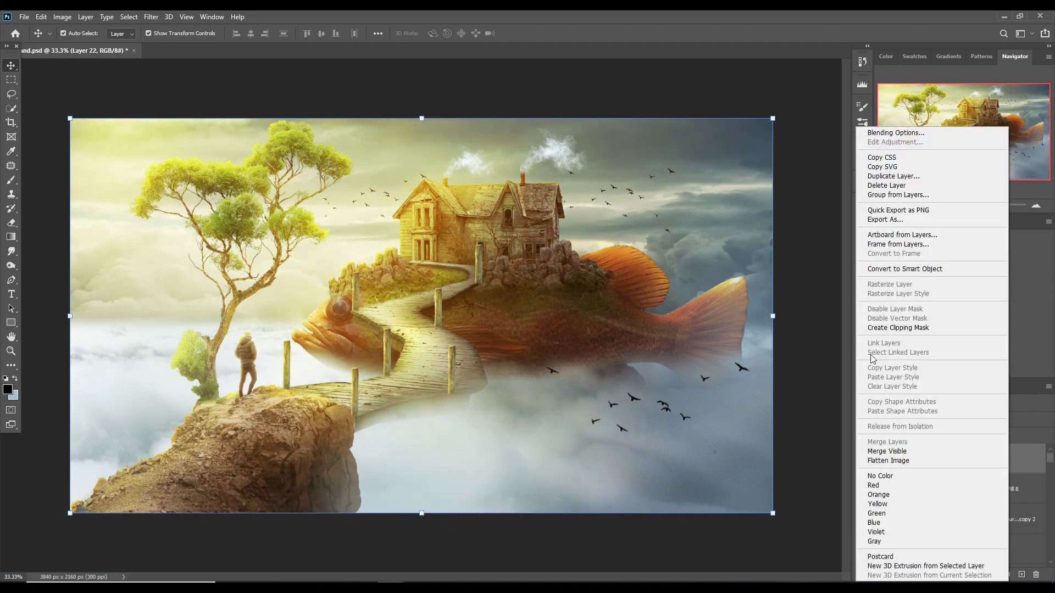
click(906, 269)
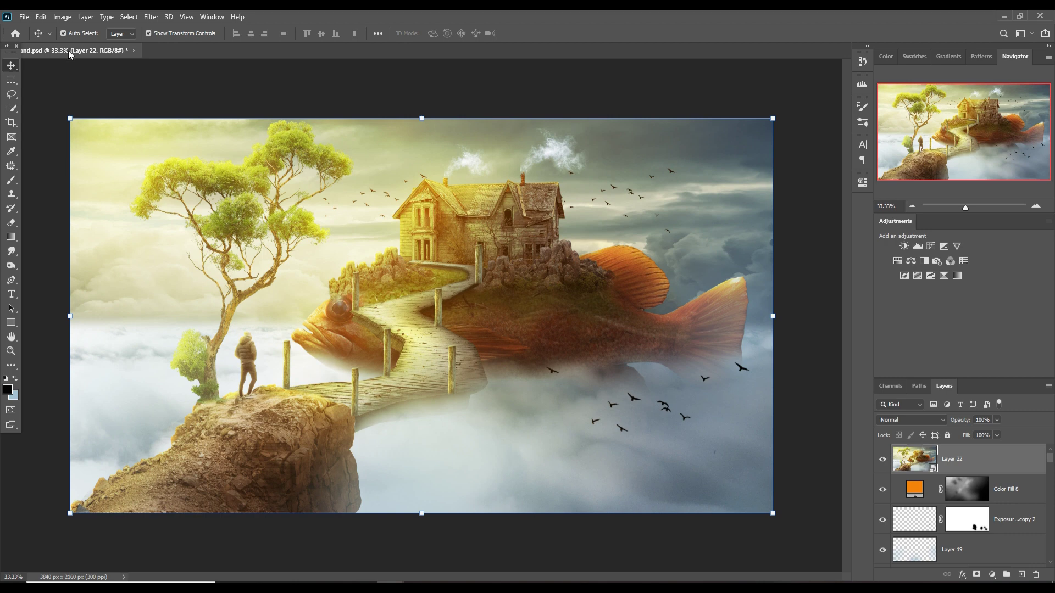
click(151, 17)
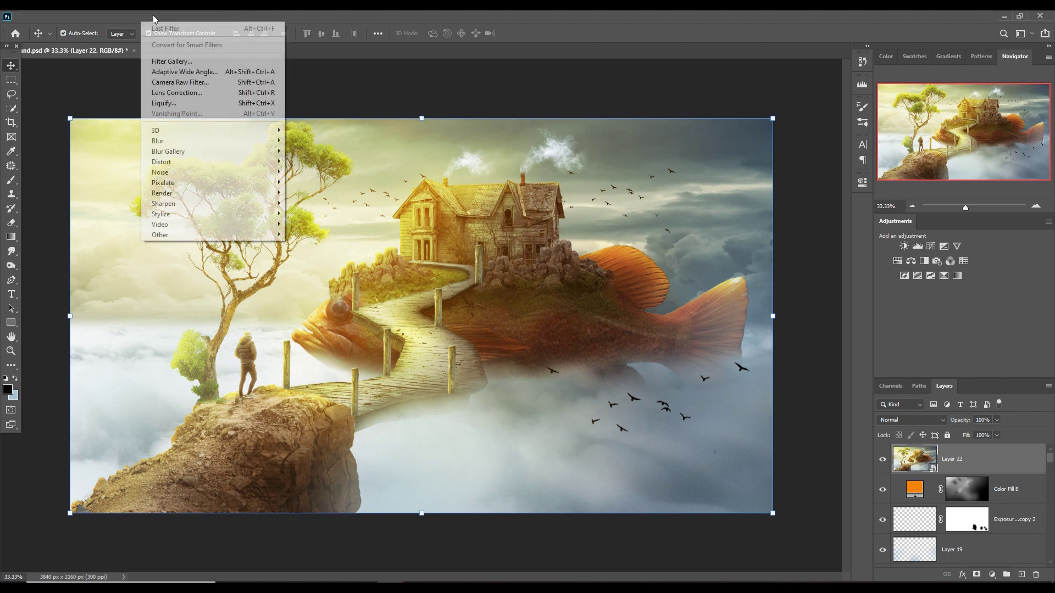
- Apply the Camera Raw Filter with Highlights +6, Shadows -11, Whites +4 and Blacks lowered
click(175, 84)
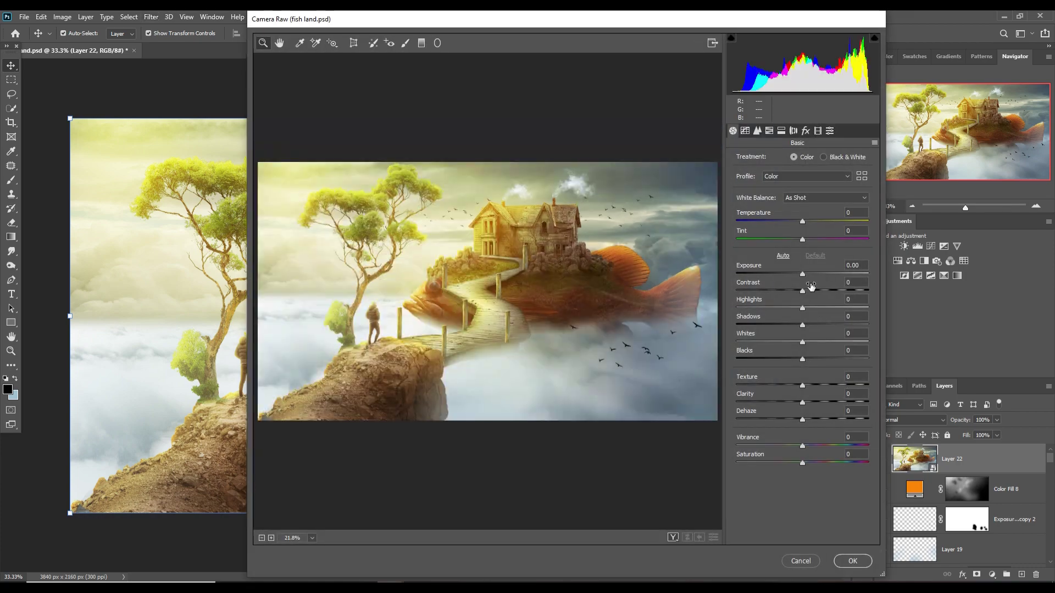
drag(804, 309, 797, 360)
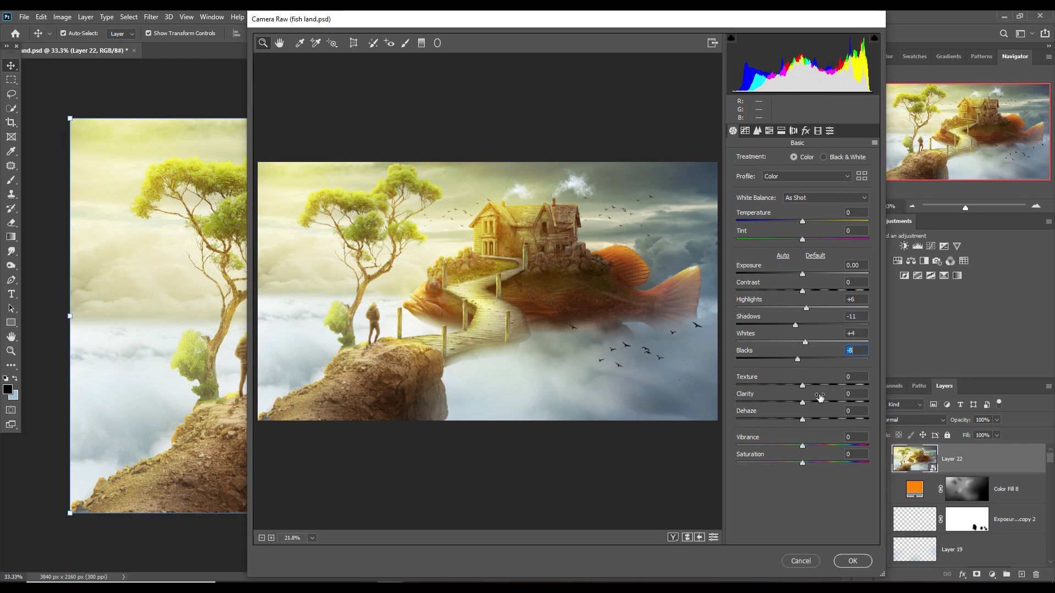
click(745, 131)
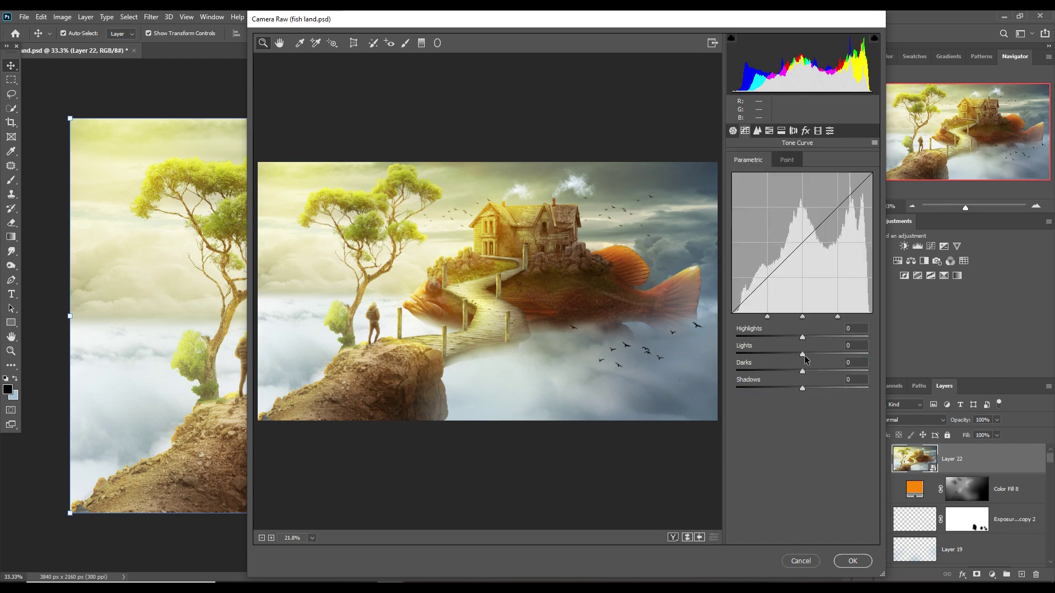
- Set parametric Tone Curve Highlights +3, Lights +4, Darks -10, Shadows +16 and apply Camera Raw
drag(803, 359, 806, 357)
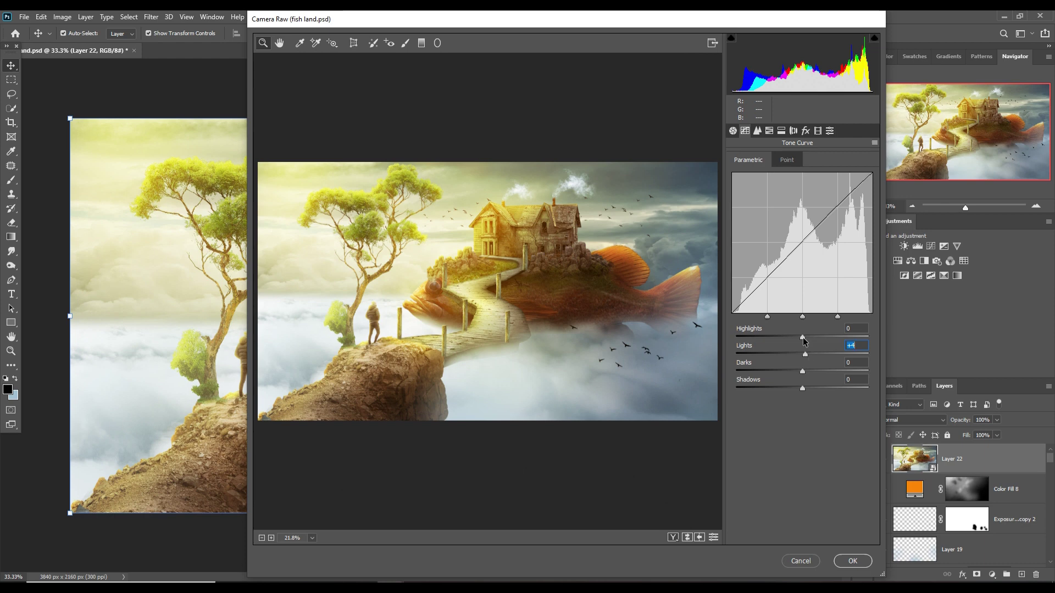
drag(803, 339, 804, 340)
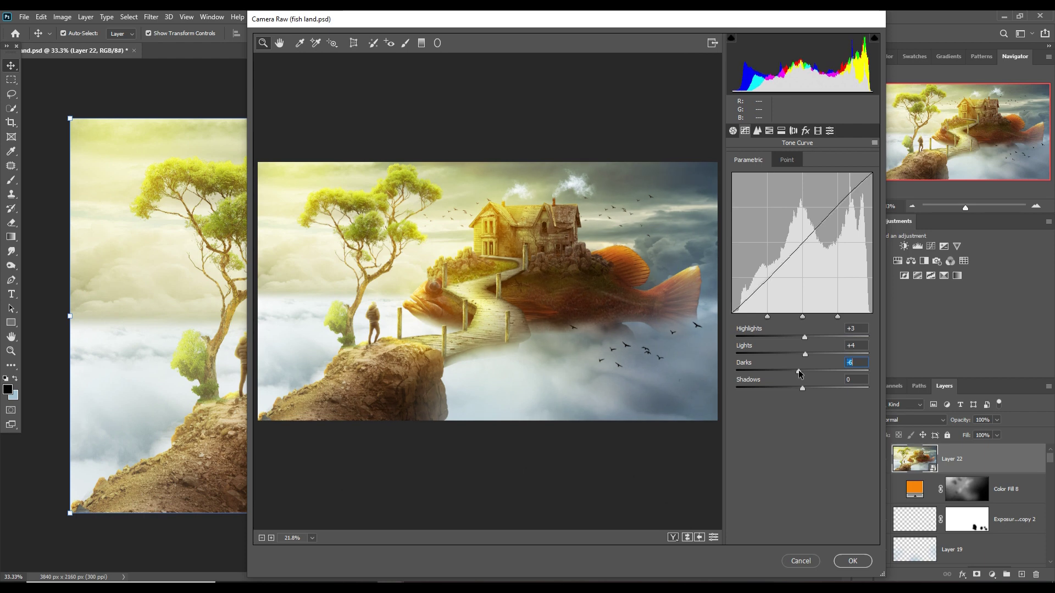
mouse_move(803, 374)
mouse_down()
mouse_move(805, 387)
mouse_move(824, 385)
mouse_move(814, 385)
mouse_up()
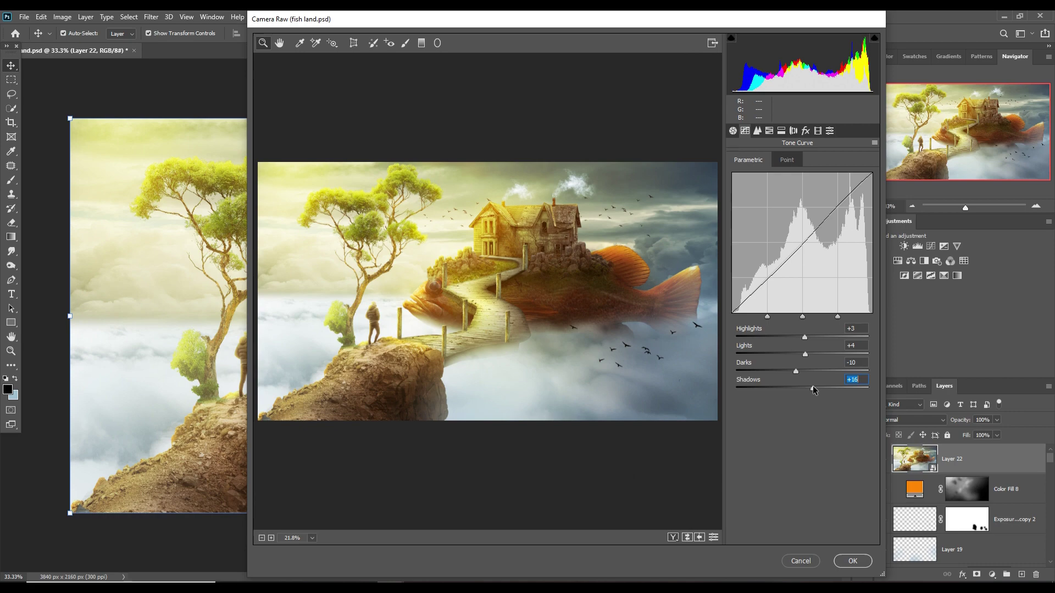
click(850, 560)
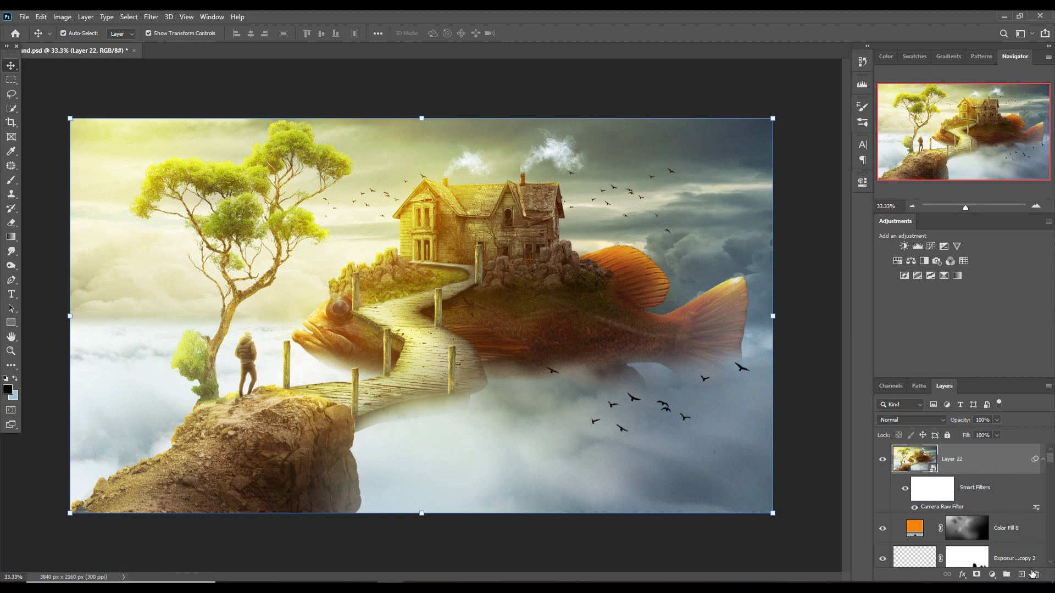
- On a new Layer 23, darken the bottom fog and right edge with an 1100 px low-opacity black brush
click(1022, 575)
click(10, 186)
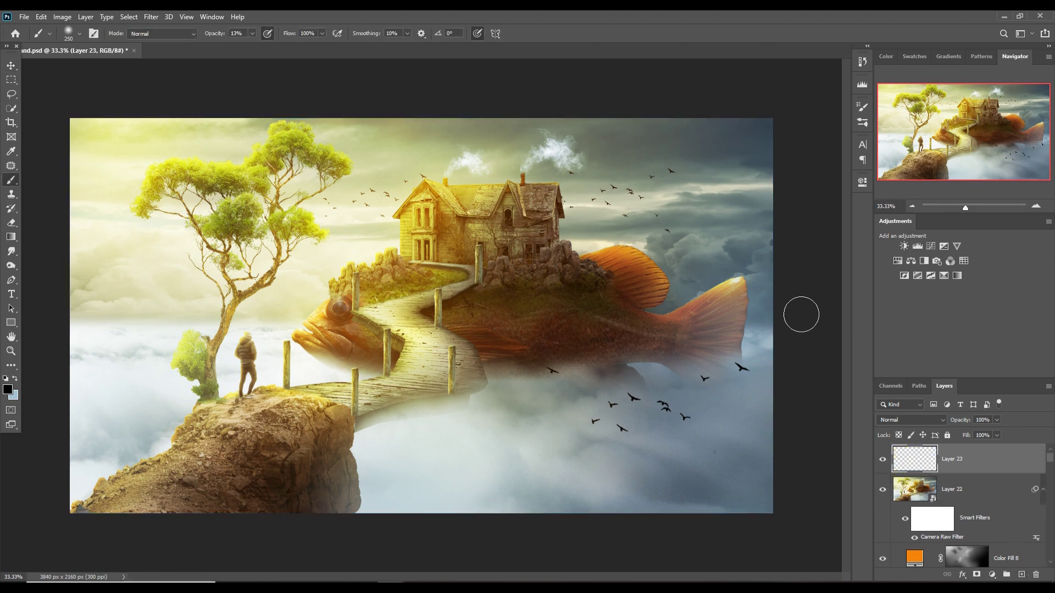
key(bracketright)
key(bracketright)
key(bracketright)
key(bracketright)
key(bracketright)
key(bracketright)
key(bracketright)
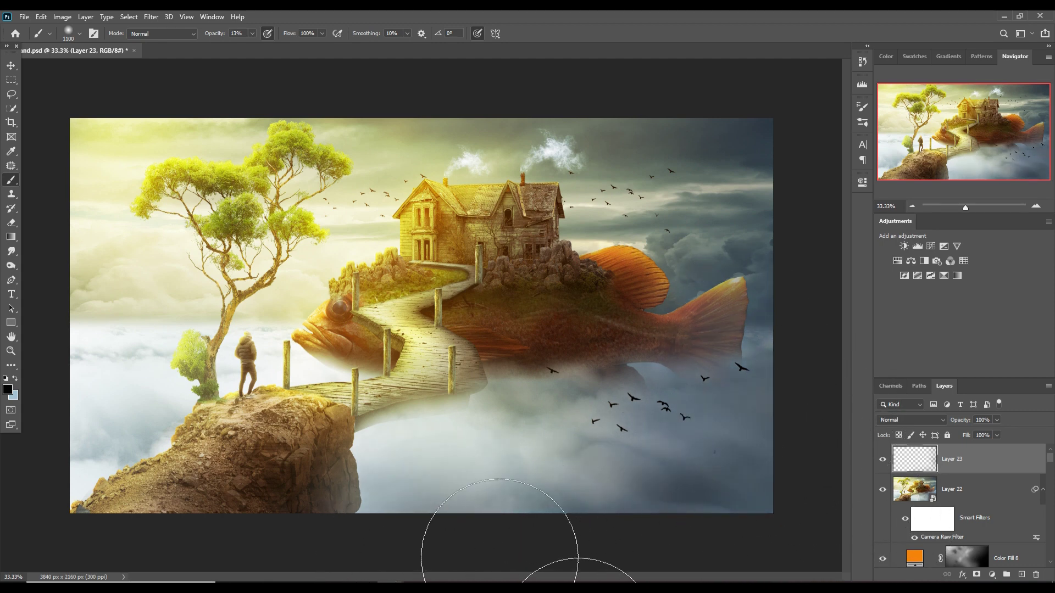
click(521, 516)
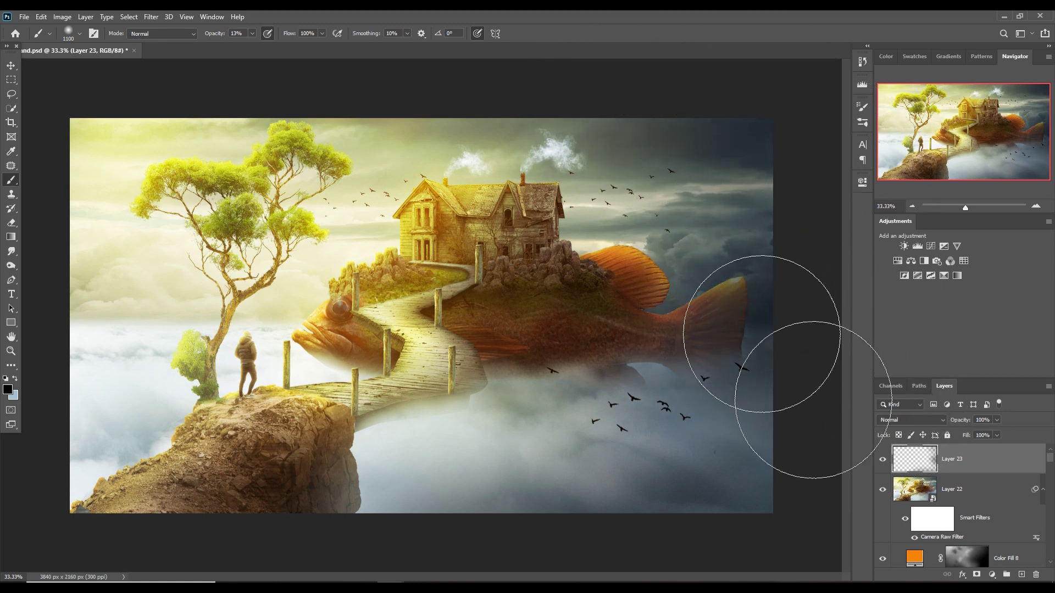
click(11, 67)
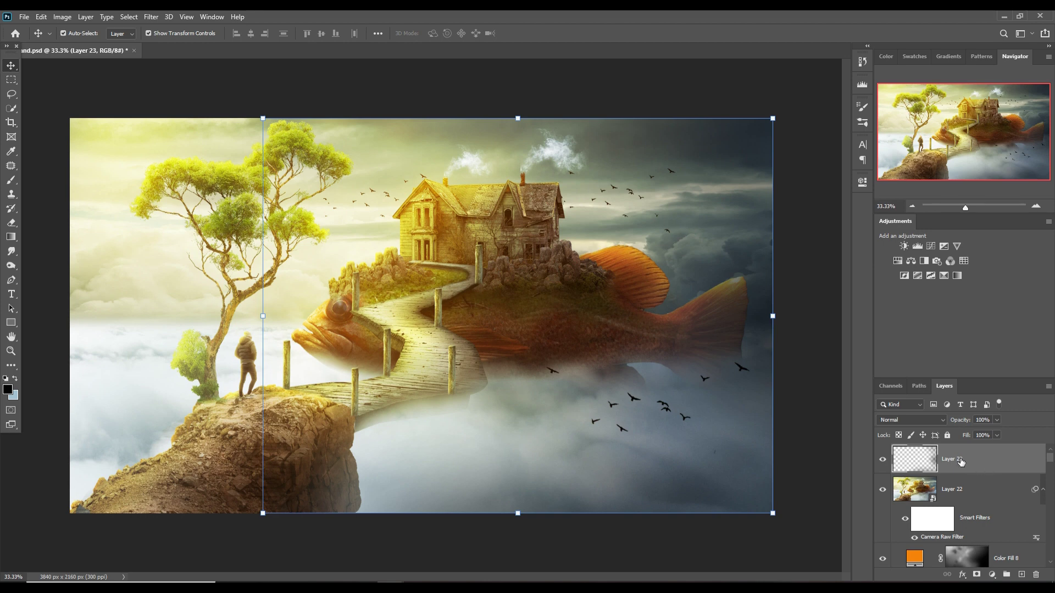